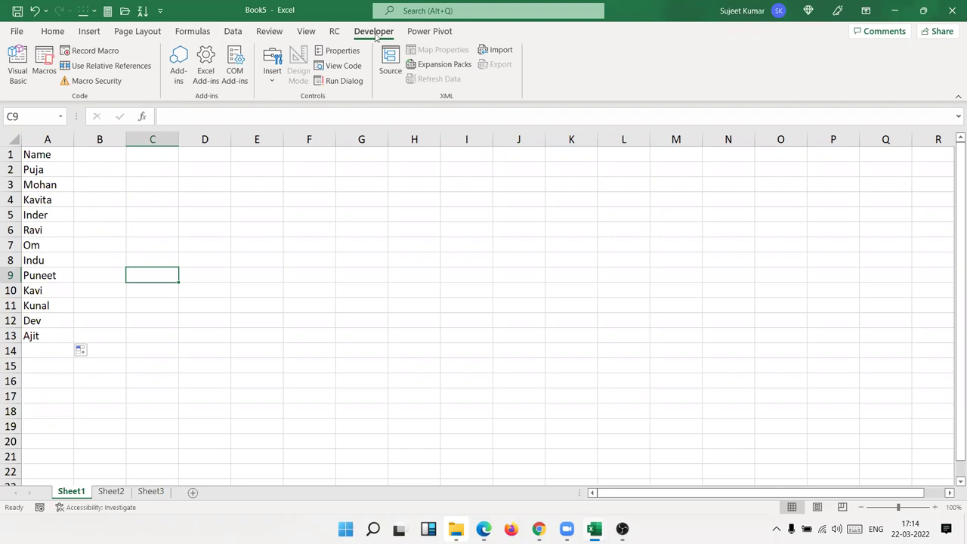
Step: Open the Visual Basic editor from Excel and insert a new UserForm1 into Book2
left_click(18, 61)
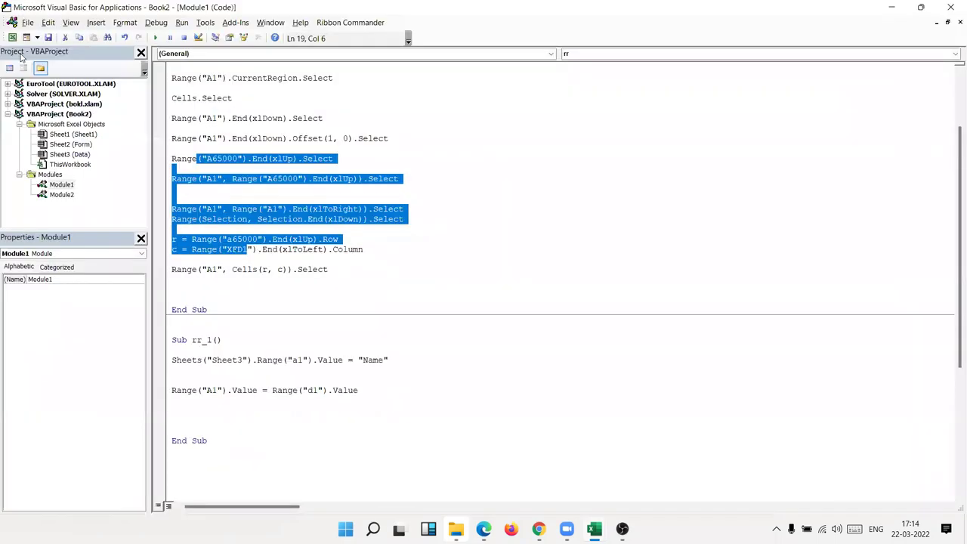
left_click(96, 22)
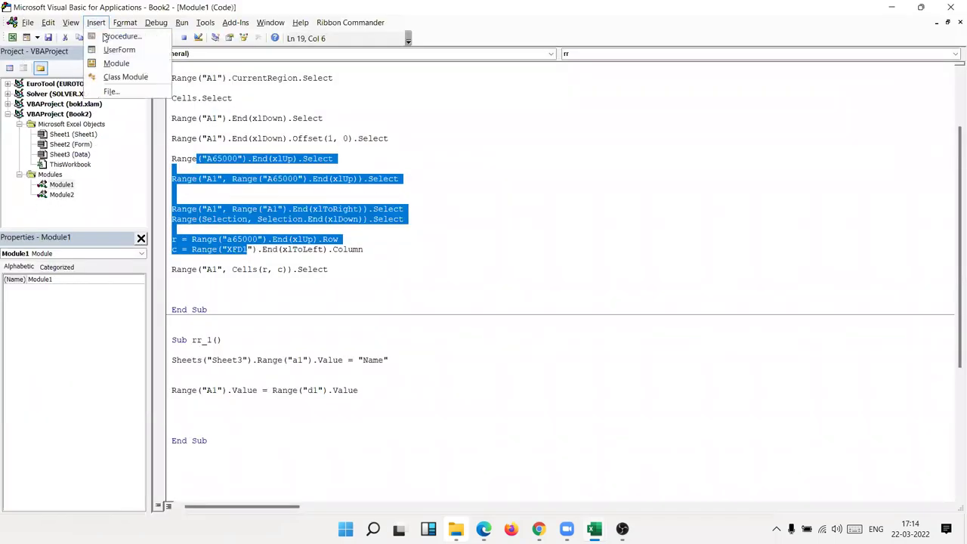
left_click(119, 50)
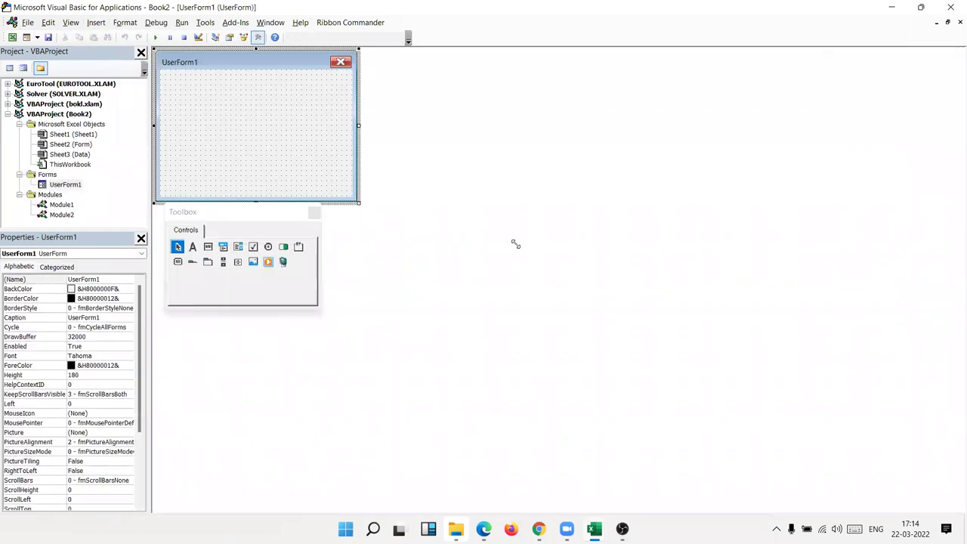
Step: Enlarge UserForm1, move the Toolbox beside it, and draw a text box near the top
left_click_drag(360, 203, 515, 243)
left_click_drag(224, 210, 634, 101)
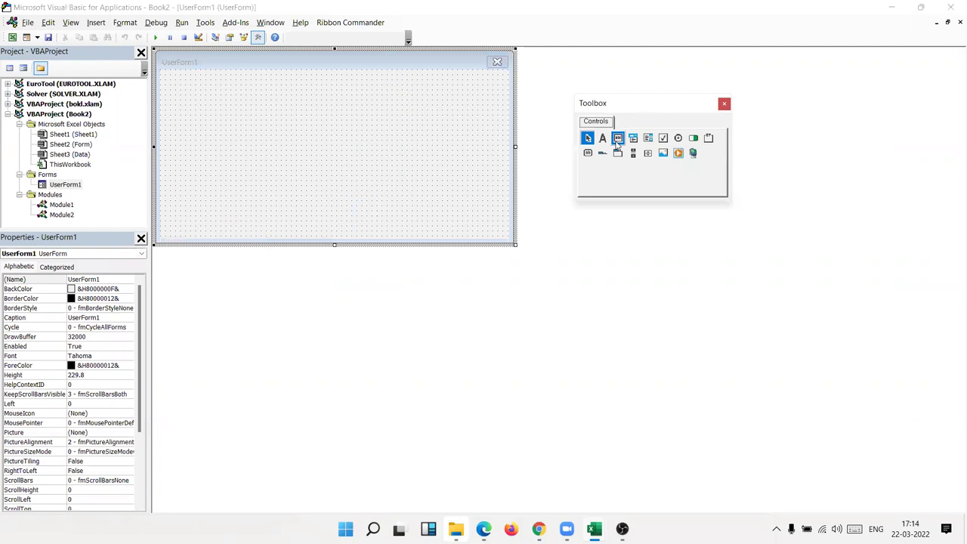
left_click(618, 138)
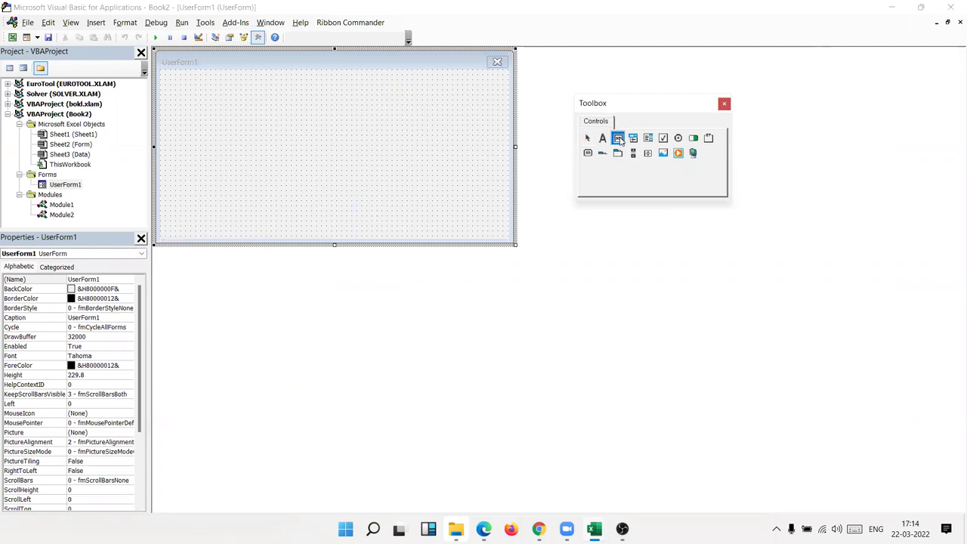
mouse_move(195, 91)
left_mouse_down()
mouse_move(219, 112)
mouse_move(293, 112)
mouse_move(295, 89)
left_mouse_up()
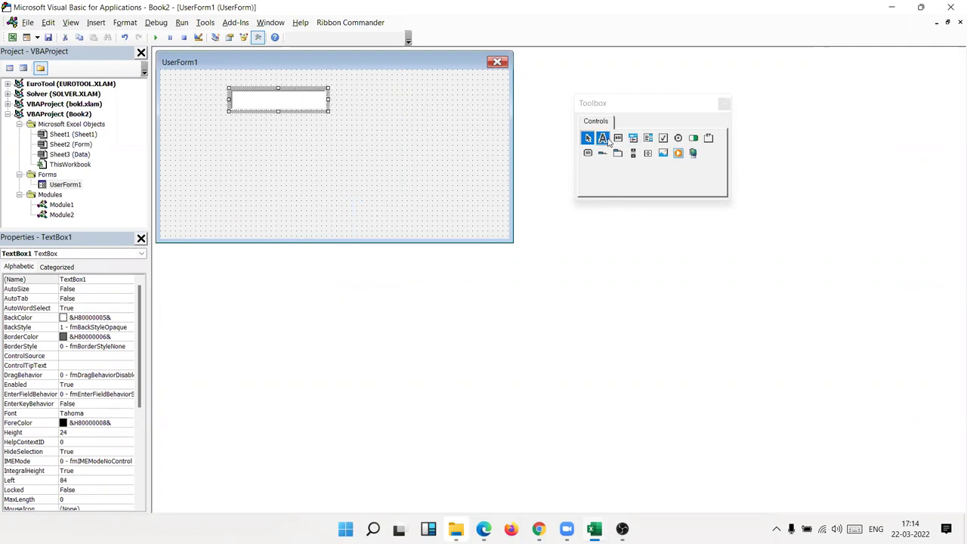
Step: Add a label captioned 'Name', autosize it, and place it left of the text box
left_click(602, 137)
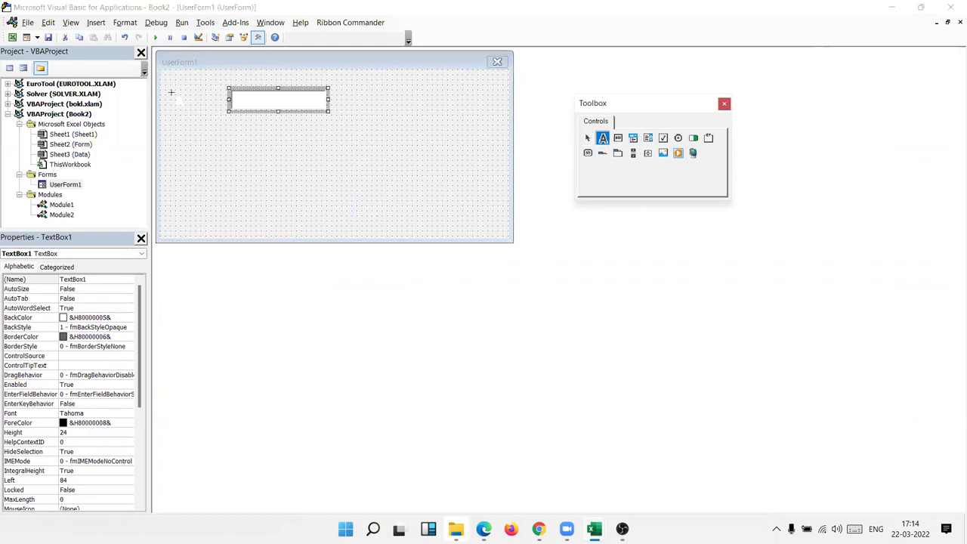
left_click_drag(170, 90, 226, 111)
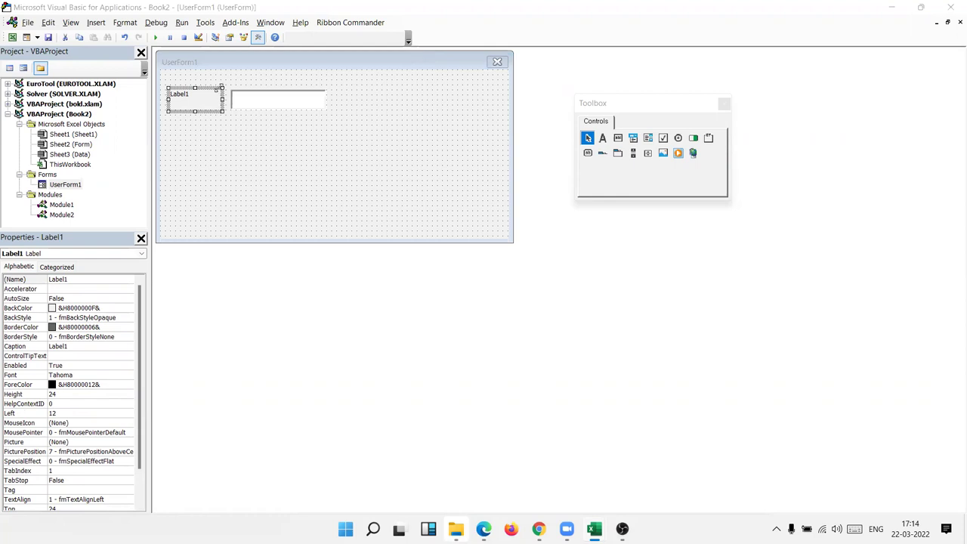
left_click(202, 93)
key("BackSpace")
key("BackSpace")
key("BackSpace")
type("Name")
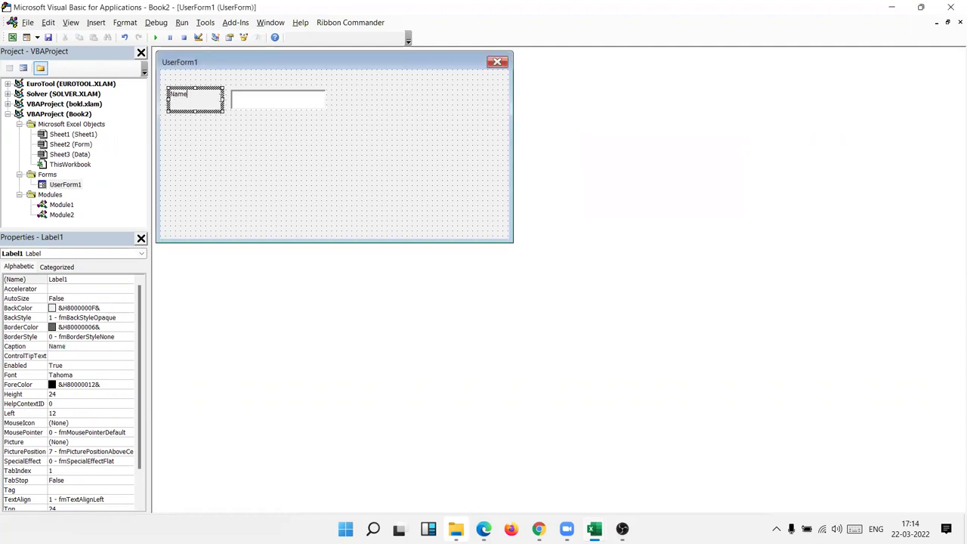
double_click(223, 113)
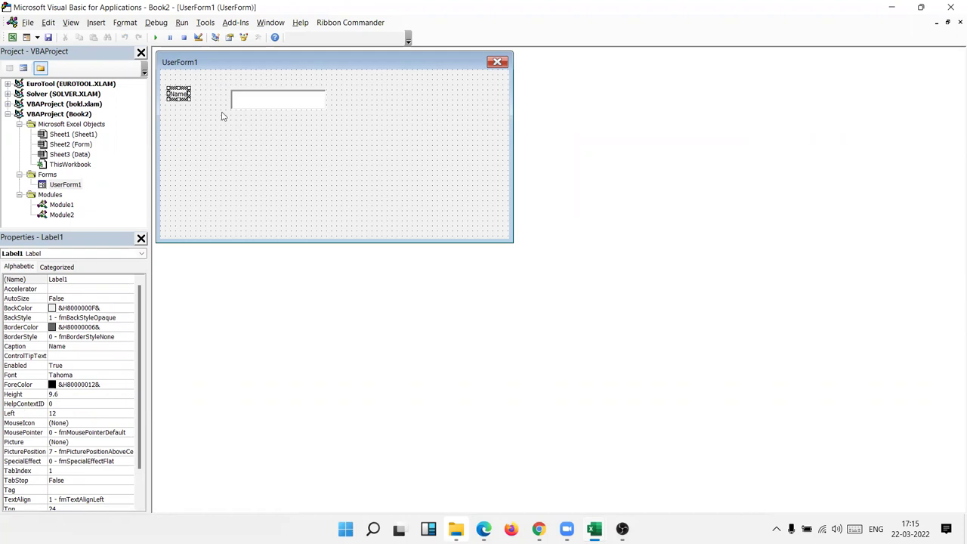
left_click_drag(181, 96, 218, 104)
left_click(263, 129)
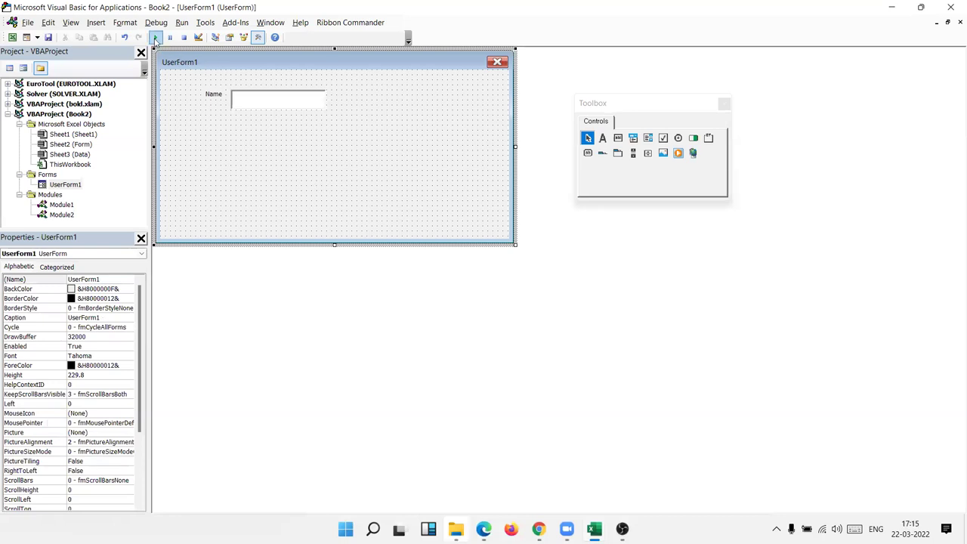
left_click(156, 37)
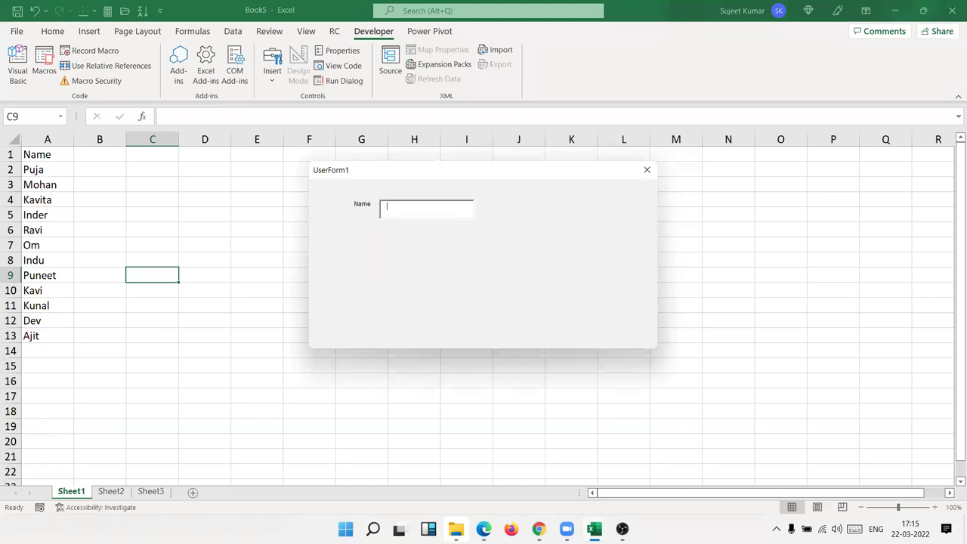
left_click(647, 169)
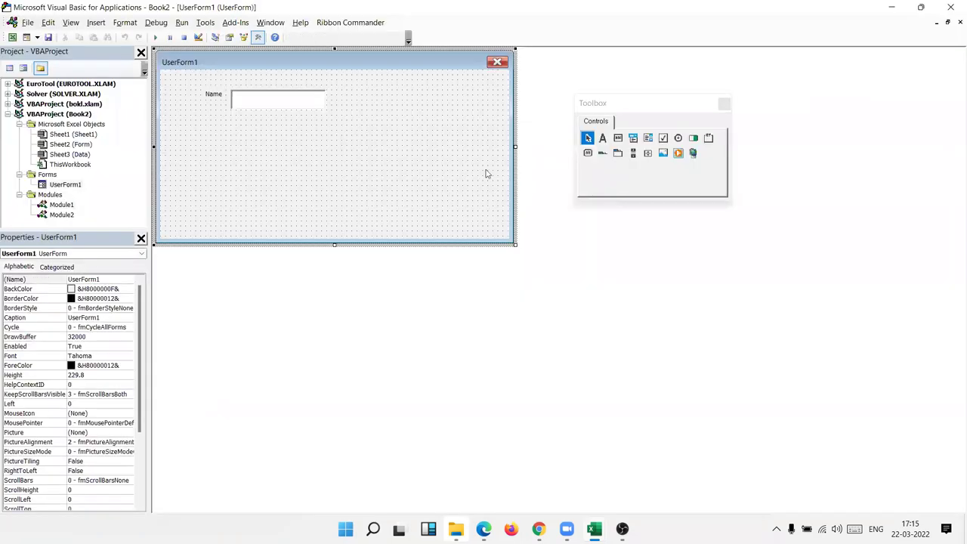
Step: Draw a list box below the Name text box, adjust its height, and return to Book5 in Excel
left_click(648, 140)
left_click_drag(229, 120, 332, 190)
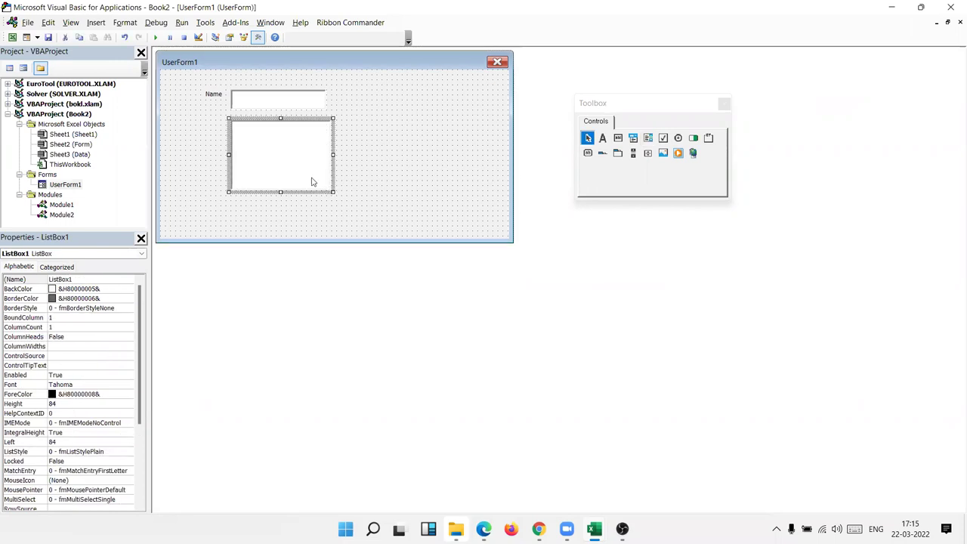
left_click_drag(280, 192, 279, 197)
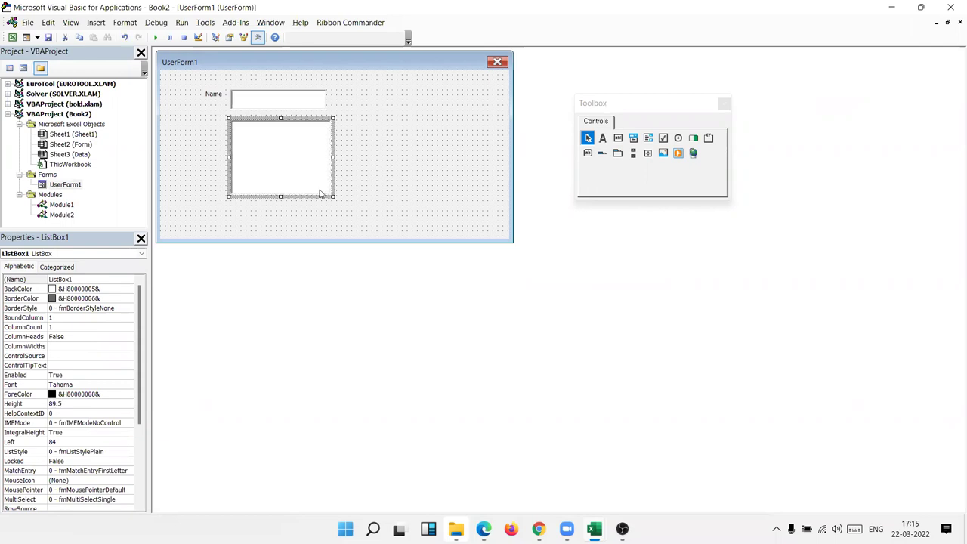
left_click(347, 185)
key("alt+F11")
key("alt+Tab")
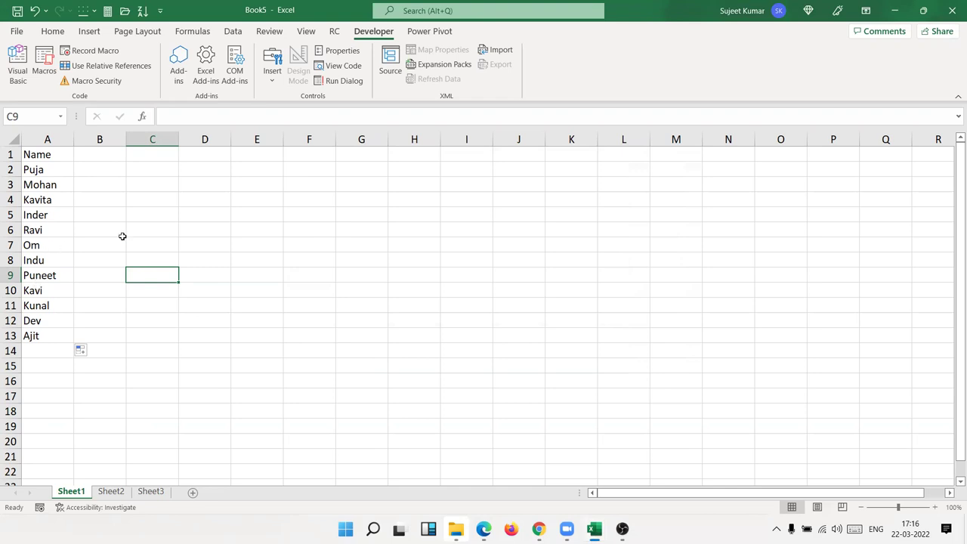
left_click(170, 174)
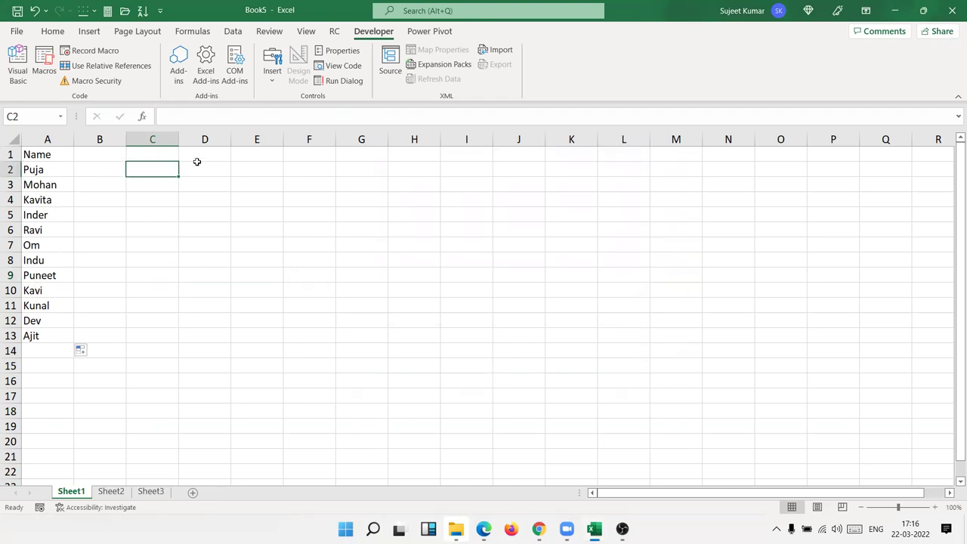
type("Puj")
key("BackSpace")
key("BackSpace")
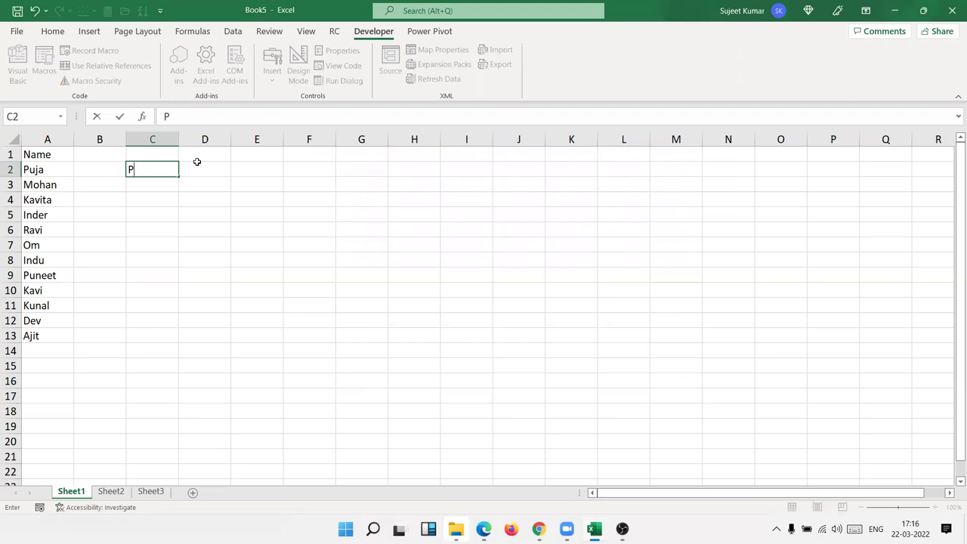
left_click(136, 197)
left_click(99, 167)
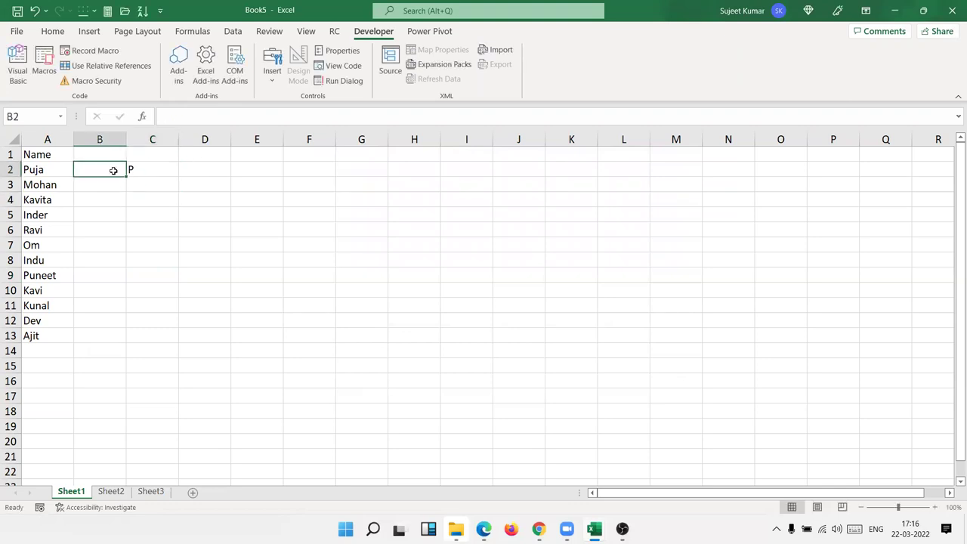
type("=")
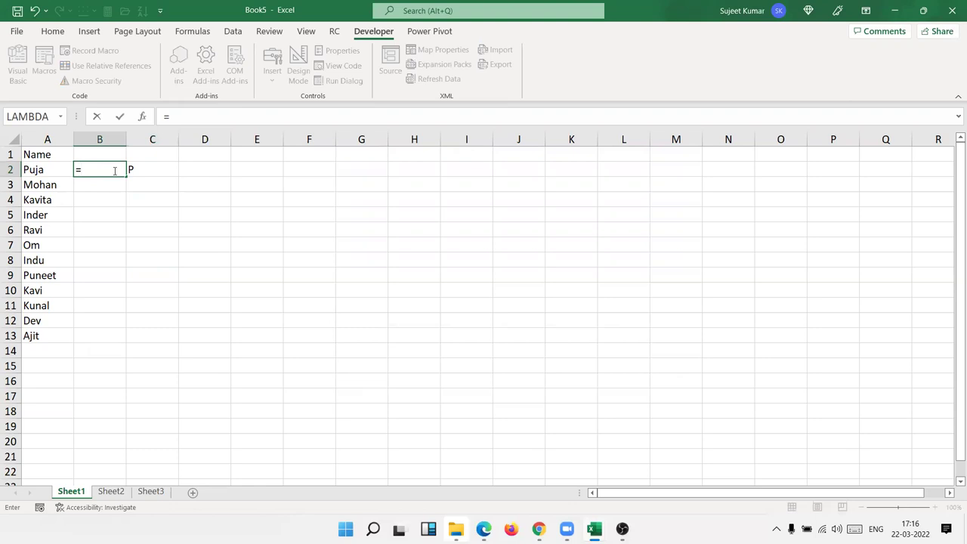
key("BackSpace")
key("Escape")
key("Right")
key("Right")
type("=len")
key("Tab")
key("Left")
key("Return")
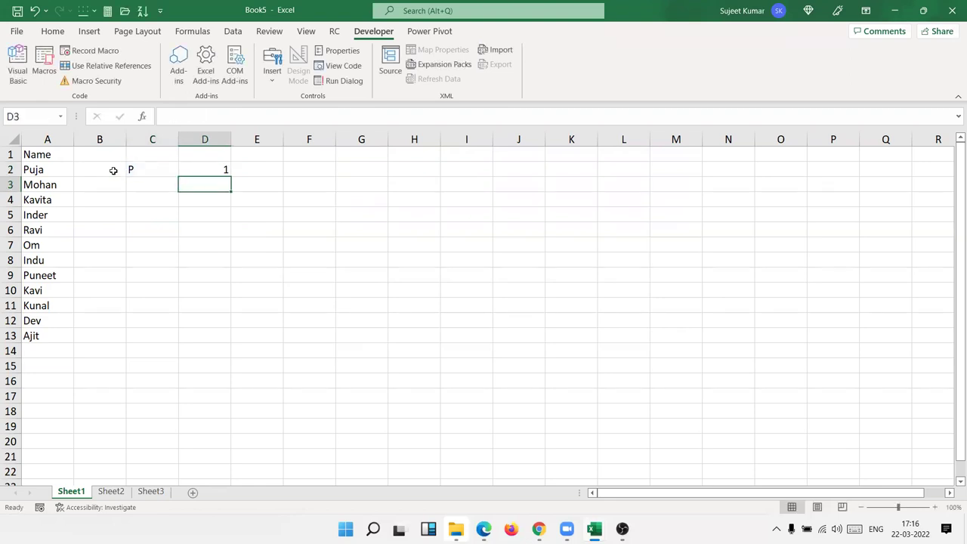
key("Up")
key("Left")
key("Left")
key("Left")
key("Right")
type("=")
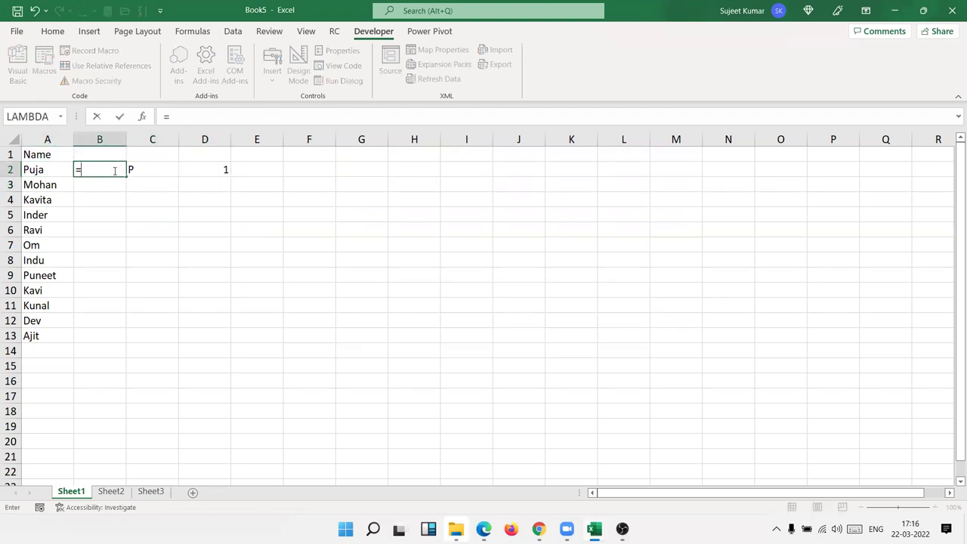
type("p")
key("BackSpace")
type("le")
key("Tab")
key("Left")
type(",1")
key("ctrl+Return")
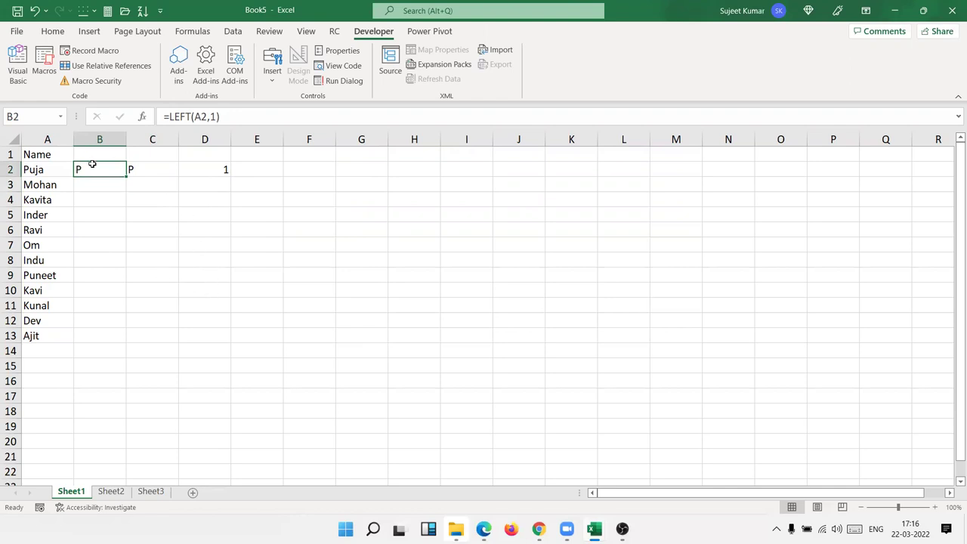
double_click(125, 177)
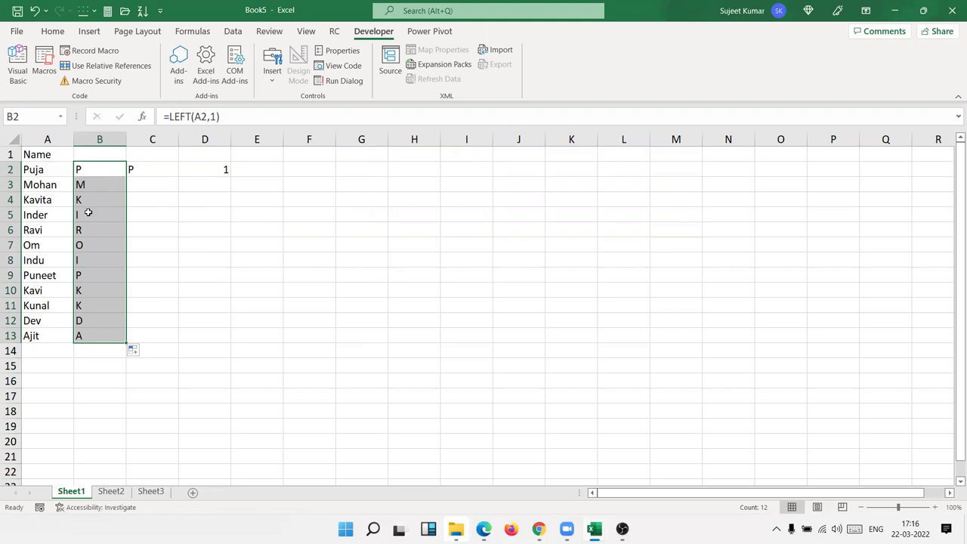
double_click(141, 171)
type("u")
key("Return")
left_click(84, 166)
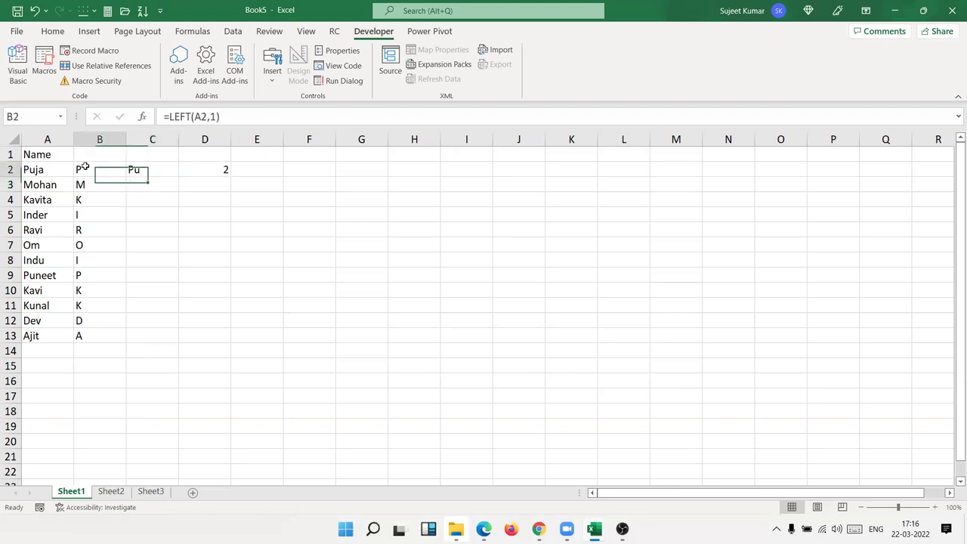
double_click(123, 169)
type("2")
key("Return")
left_click(109, 172)
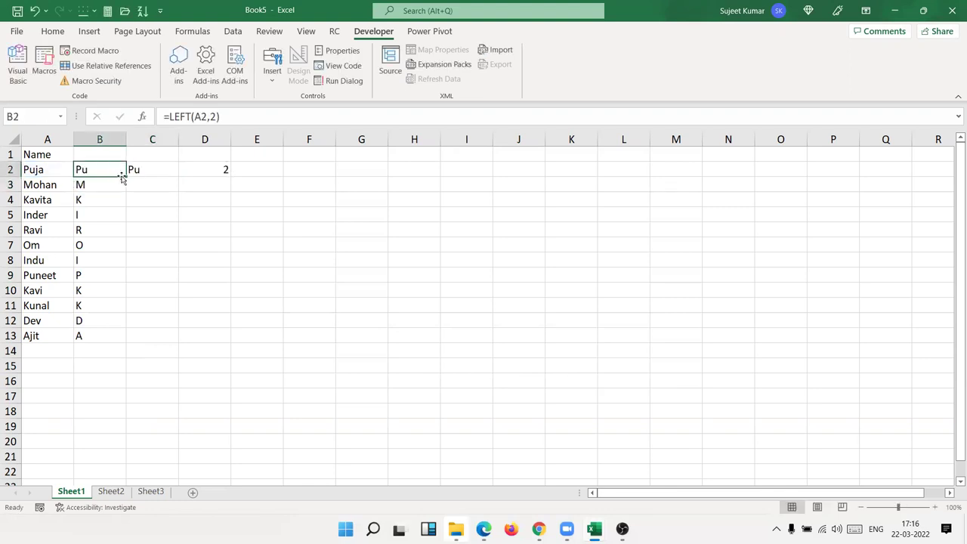
left_click(132, 181)
left_click(112, 174)
left_click(130, 175)
left_click(121, 173)
double_click(124, 175)
mouse_move(106, 167)
left_mouse_down()
mouse_move(238, 322)
mouse_move(234, 332)
left_mouse_up()
key("Delete")
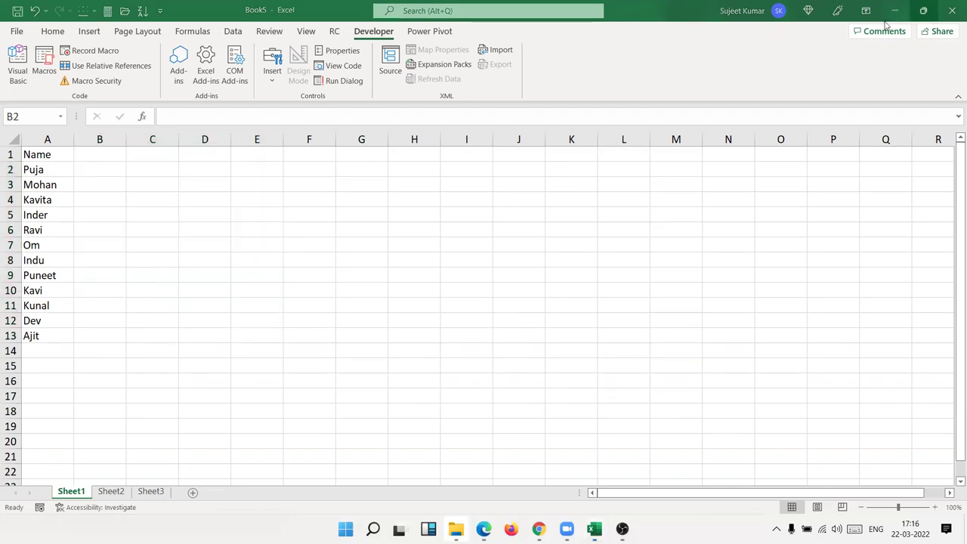
Step: Snap Excel to the right half and the VBA editor to the left, then open TextBox1_Change
left_click(924, 10)
left_click(762, 97)
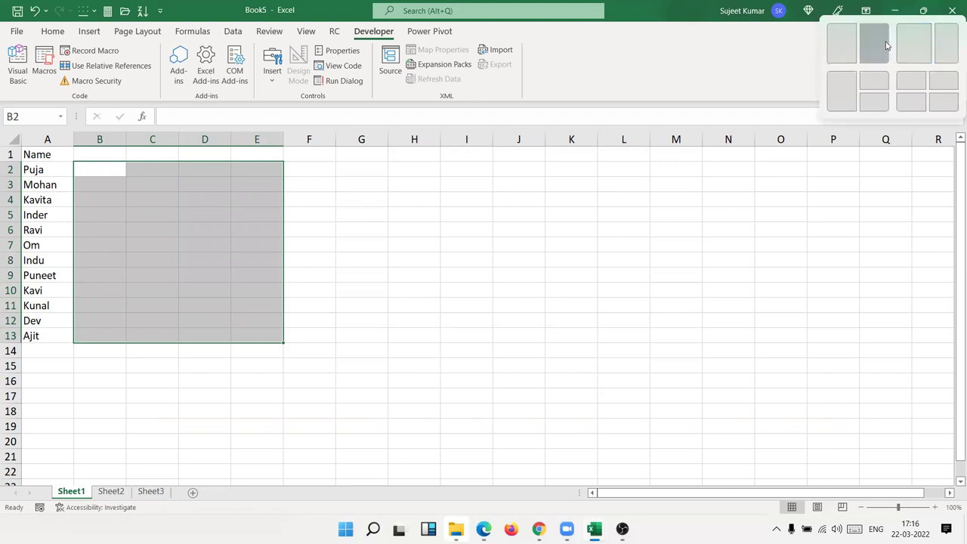
left_click(887, 46)
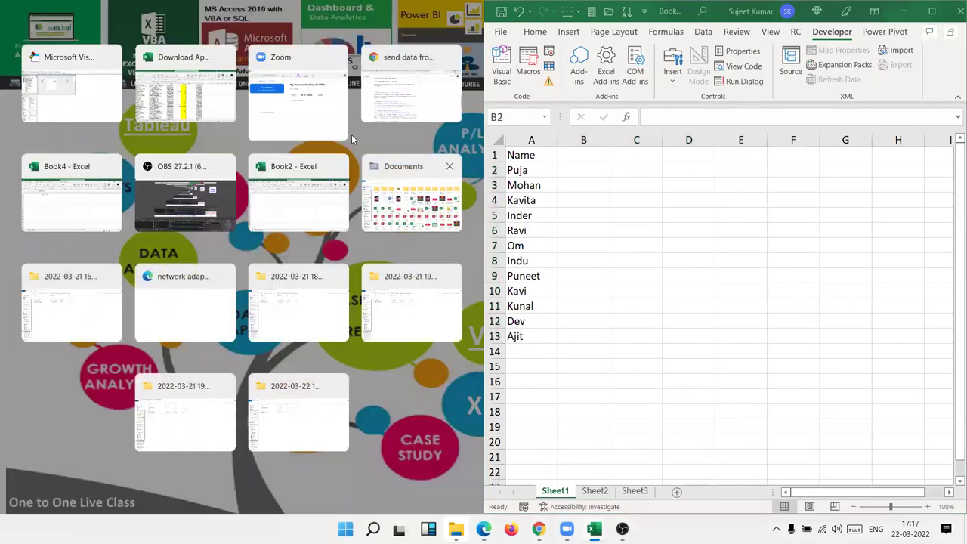
left_click(78, 106)
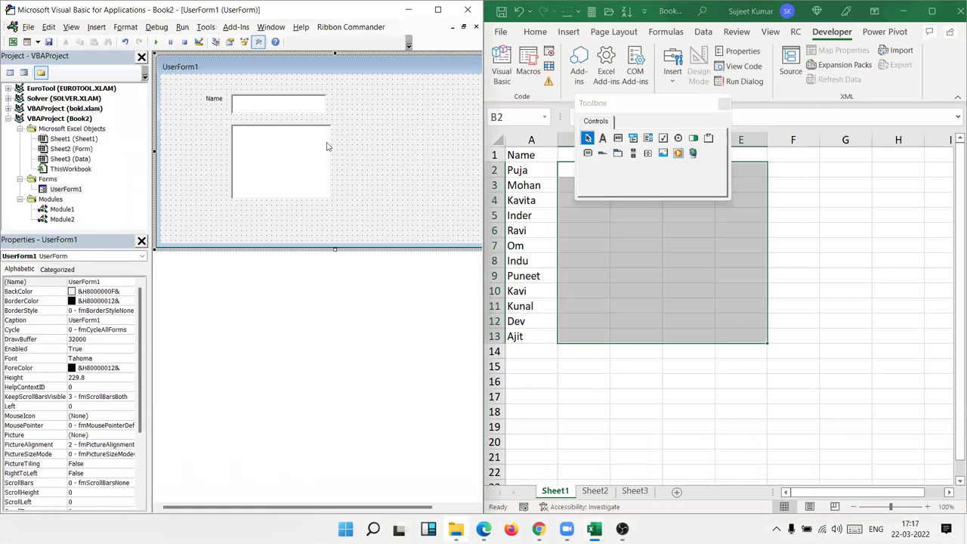
left_click(314, 147)
double_click(295, 104)
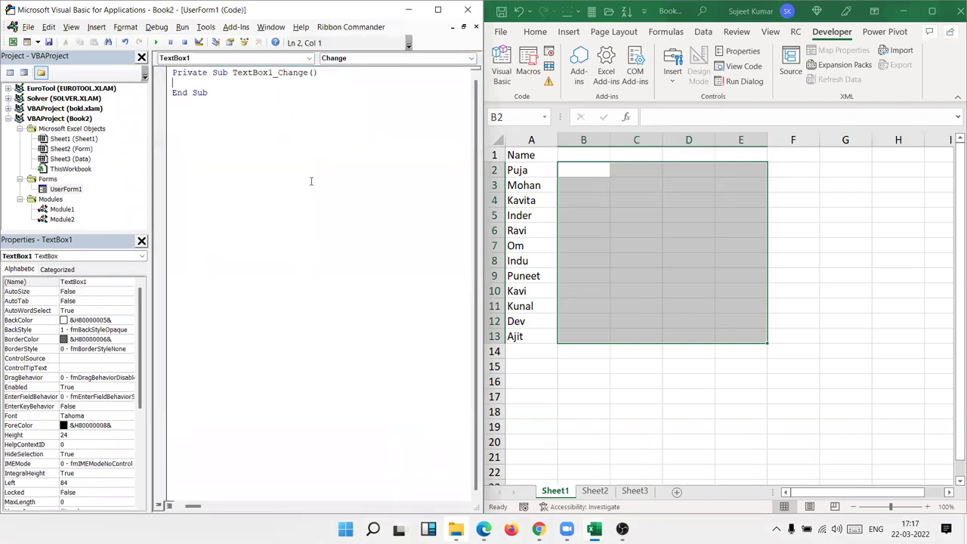
Step: Declare dt As New Collection and add an empty For i = 2 To 13 … Next i loop
key("Return")
type("dim dt as ")
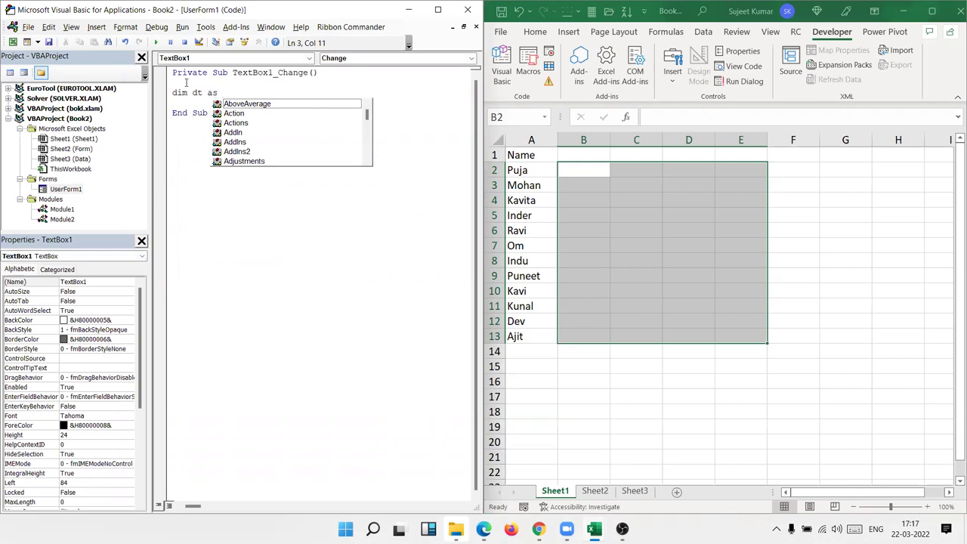
type("New ")
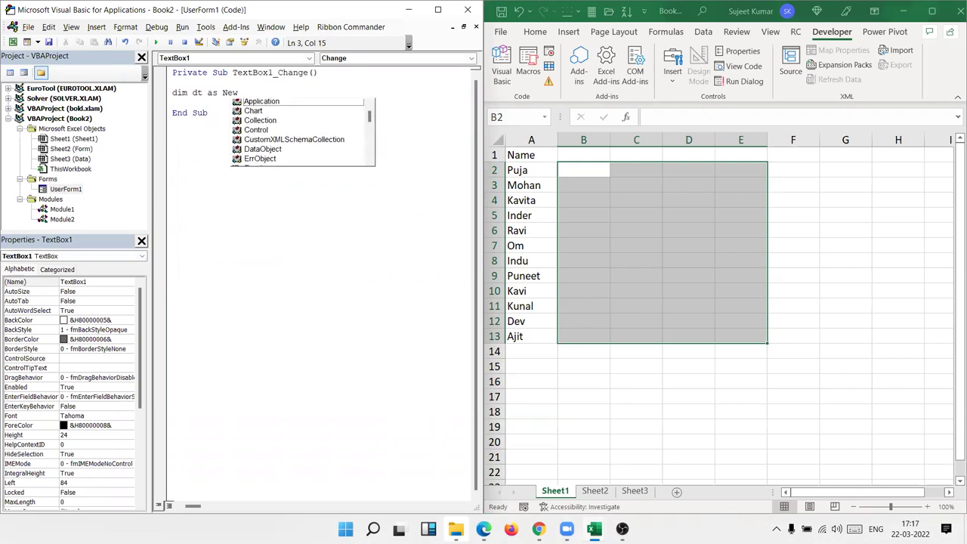
type("col\\")
key("BackSpace")
key("Return")
key("Return")
key("Return")
key("Up")
type("for i")
type("= ")
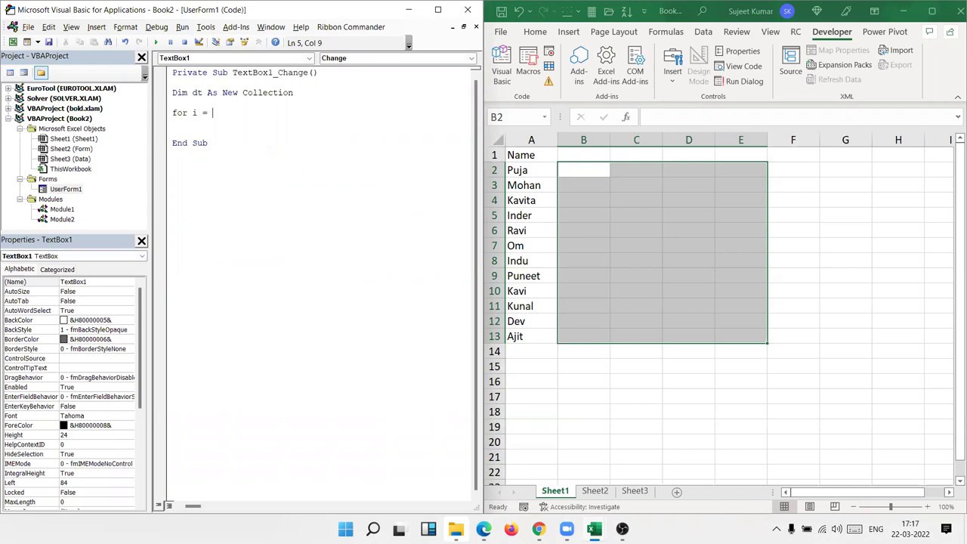
type("2 t")
type("o ")
type("13")
key("Return")
key("Return")
type("next i")
key("Up")
key("Up")
key("Return")
key("Return")
key("Up")
key("Up")
key("Up")
key("Return")
key("Up")
key("Up")
Step: Declare n As String and c As Long above the loop
type("dim ")
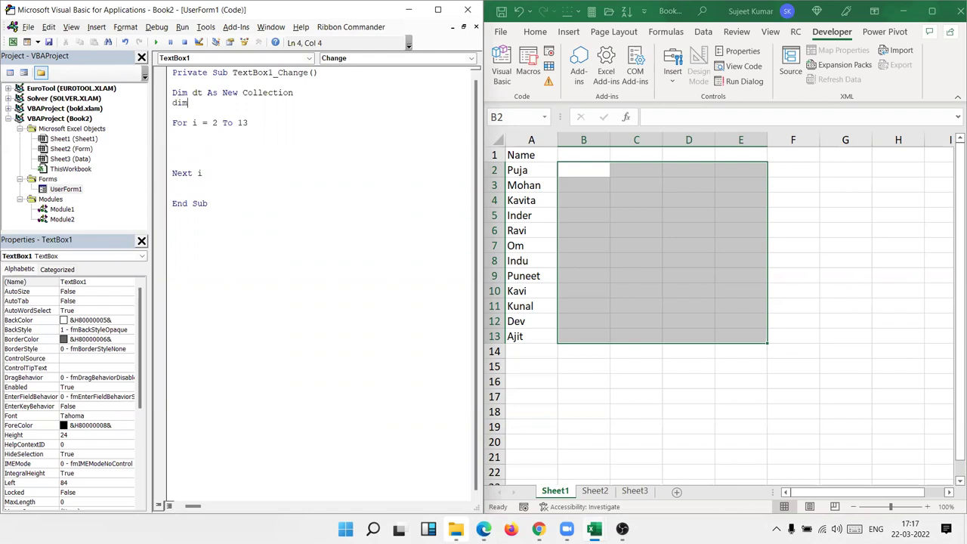
type("n as str")
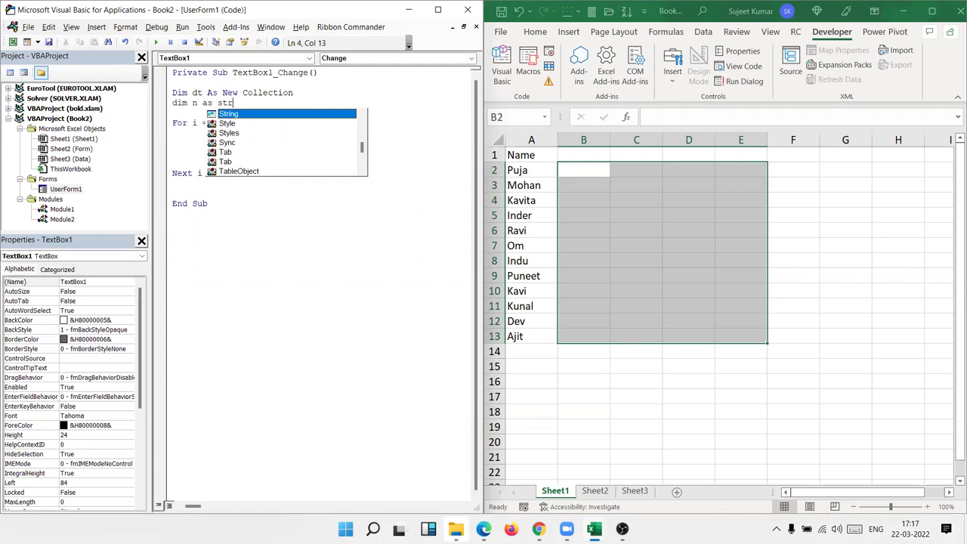
key("Tab")
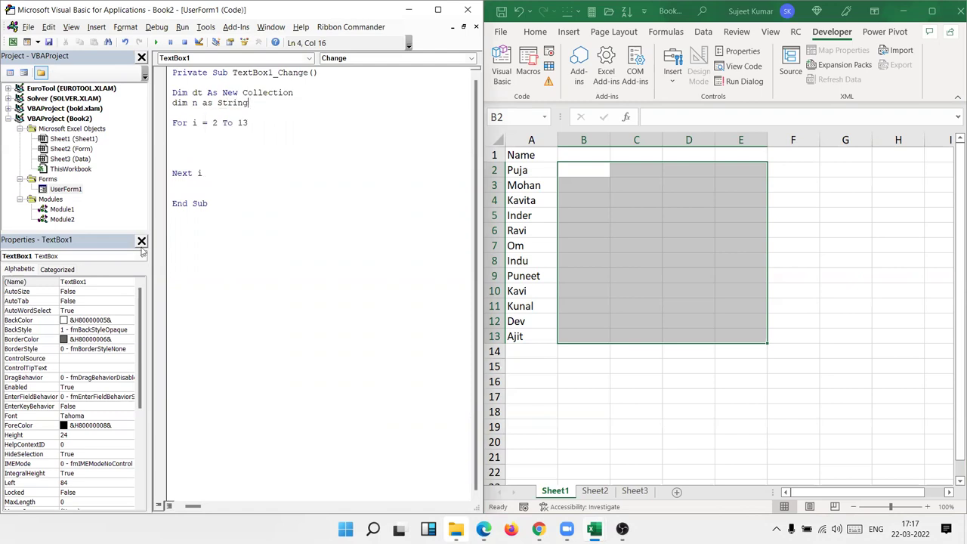
key("Return")
type("dim cas ")
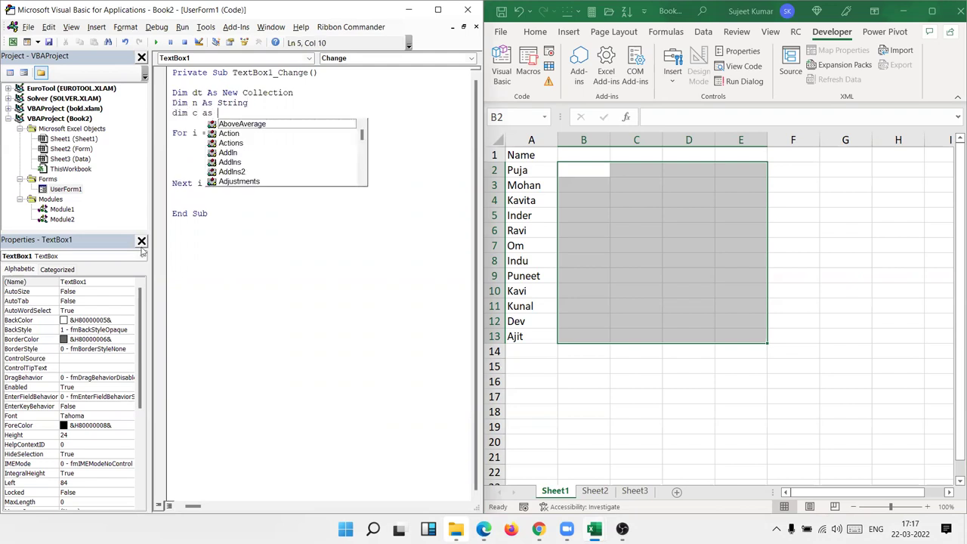
type("long")
key("Tab")
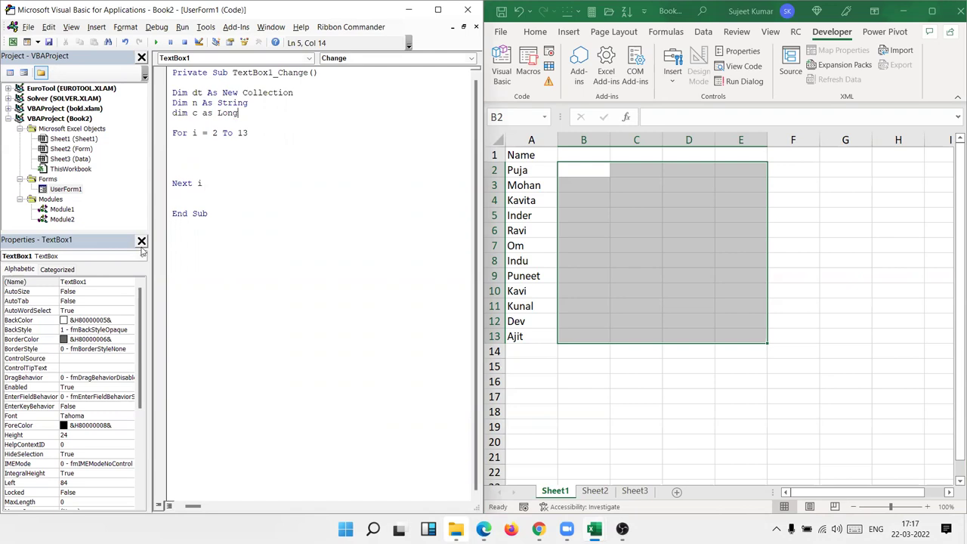
key("Return")
key("Return")
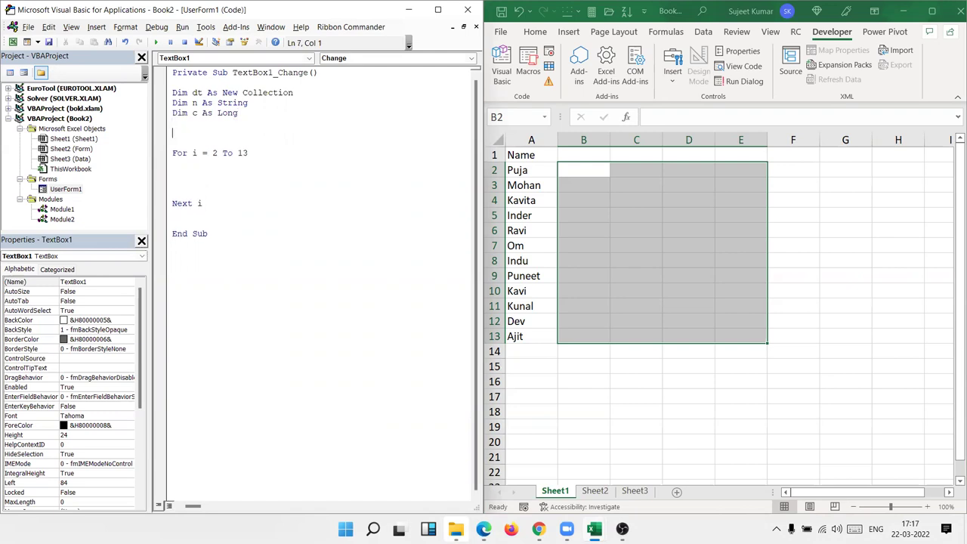
Step: Set n = Me.TextBox1.Value and c = Len(n) before the loop
type("n=me.te")
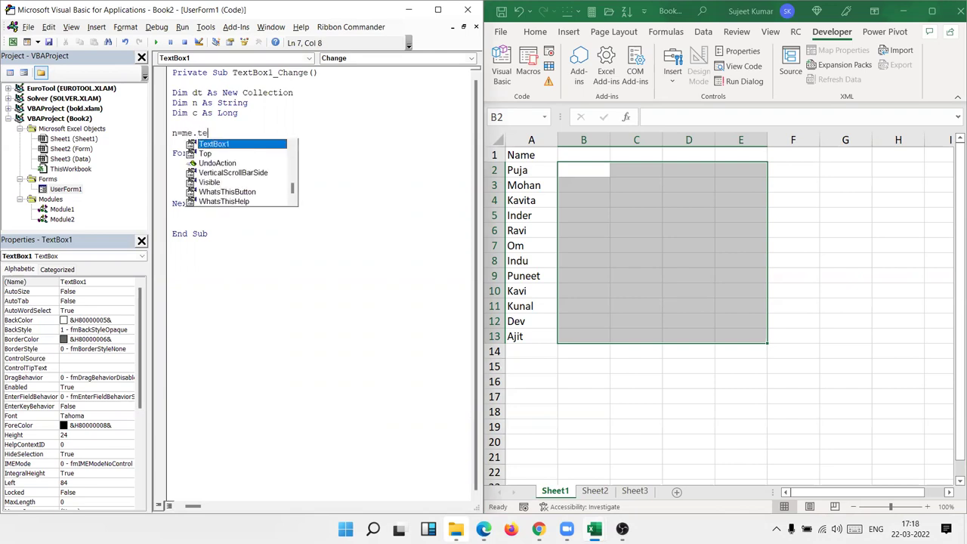
key("Tab")
type(".v")
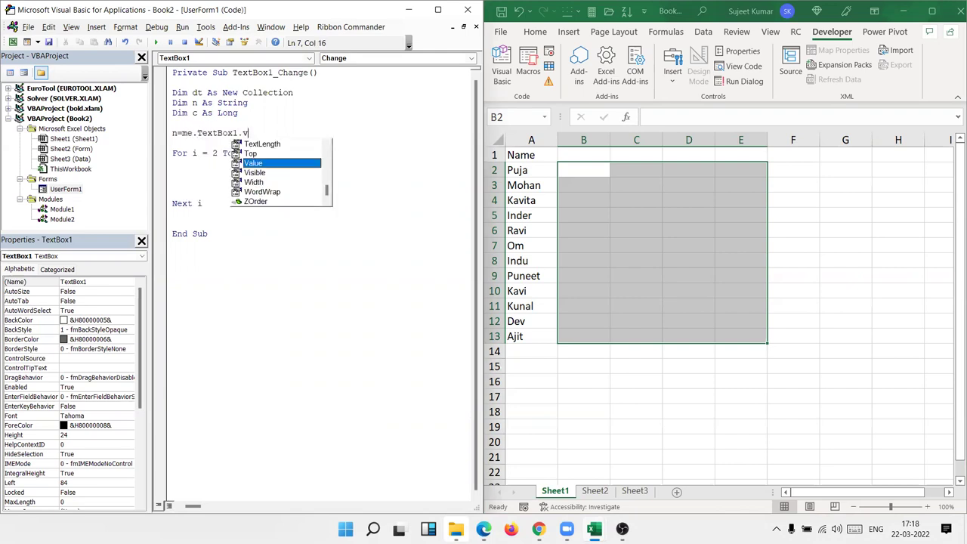
key("Return")
type("c=")
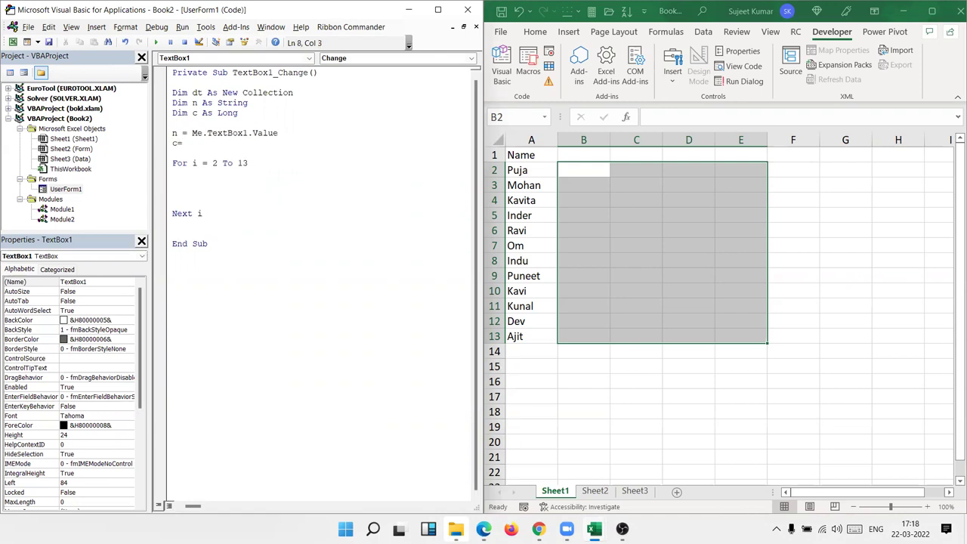
type("len")
type("(n)")
key("Return")
key("Down")
key("Down")
key("Return")
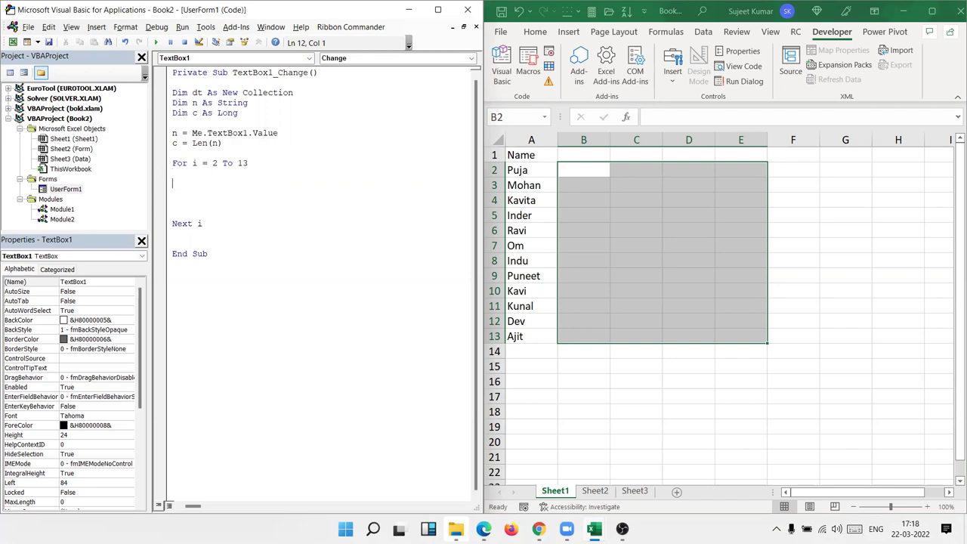
Step: Inside the loop, write If Left(Range("A" & i).Value, c) = n Then
type("if ")
type("rang")
key("BackSpace")
key("BackSpace")
key("BackSpace")
key("BackSpace")
type("left(")
type("\"")
key("BackSpace")
type("range")
type("(\"A")
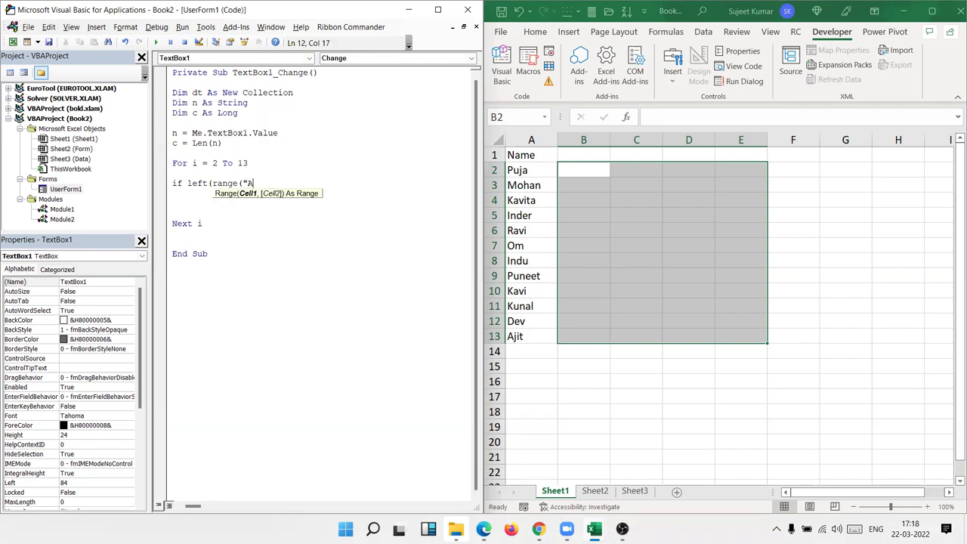
type("\" & i)")
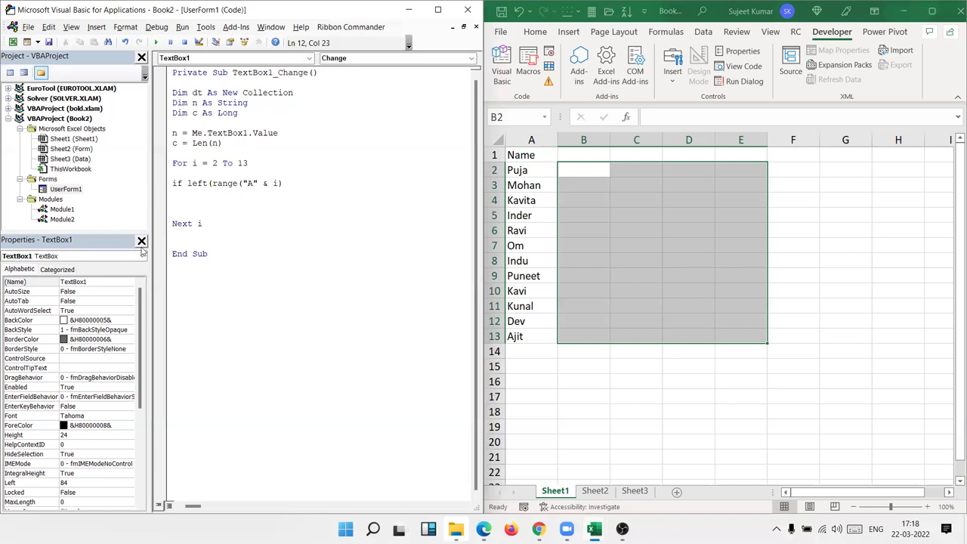
type(".v")
key("Tab")
type(", ")
type("c) ")
type("= ")
type("n Then")
key("Return")
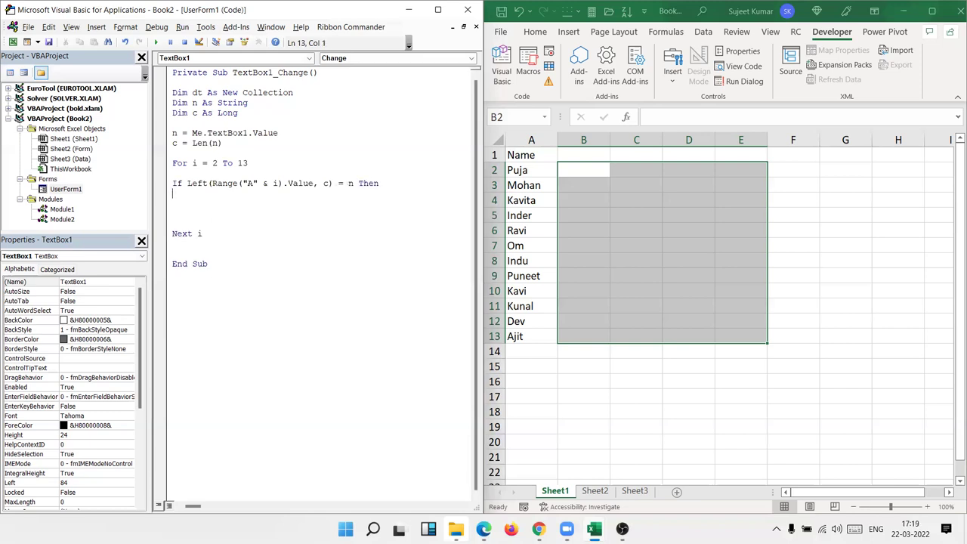
Step: Add each matching Range("A" & i).Value to dt with a string key, then close with End If
type("n")
key("BackSpace")
type("dt.Add")
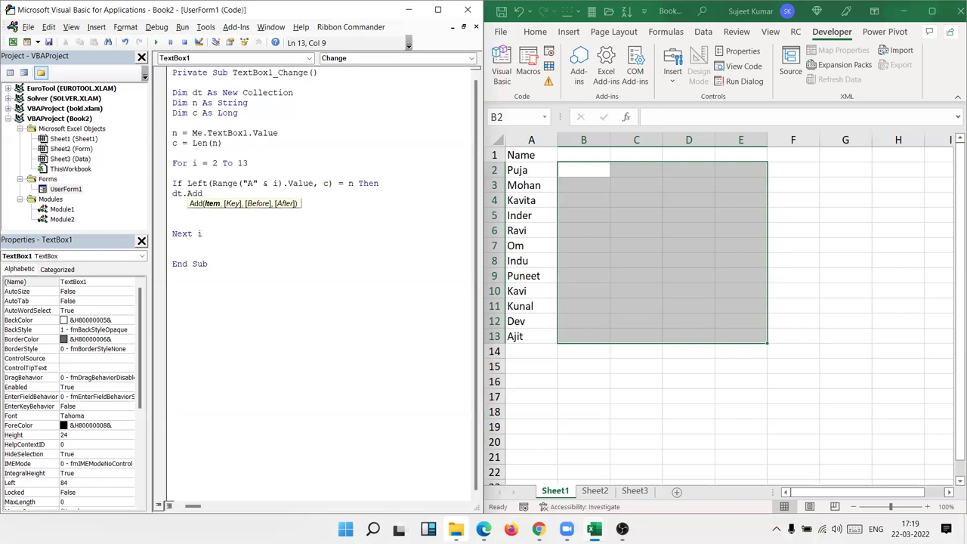
type("  range")
type("(\"A\" ")
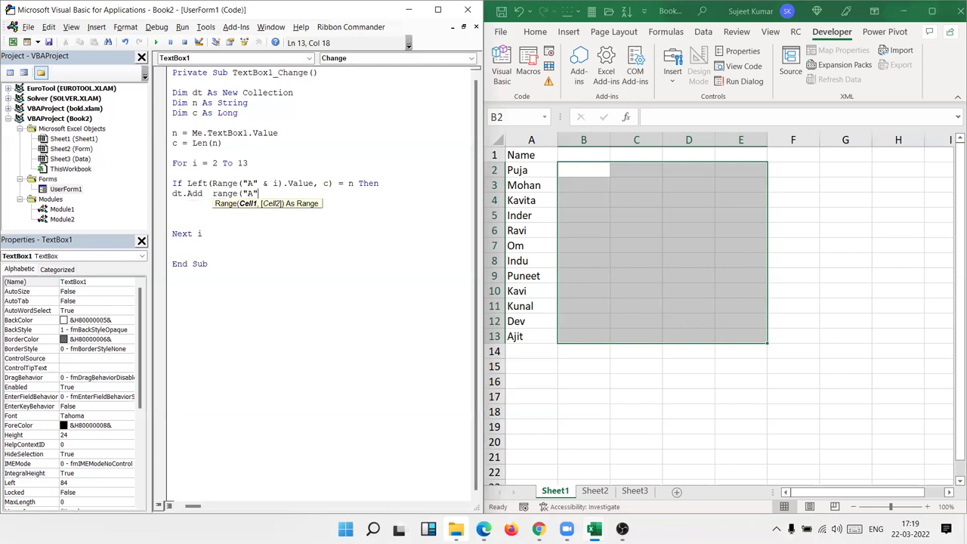
type("& i).")
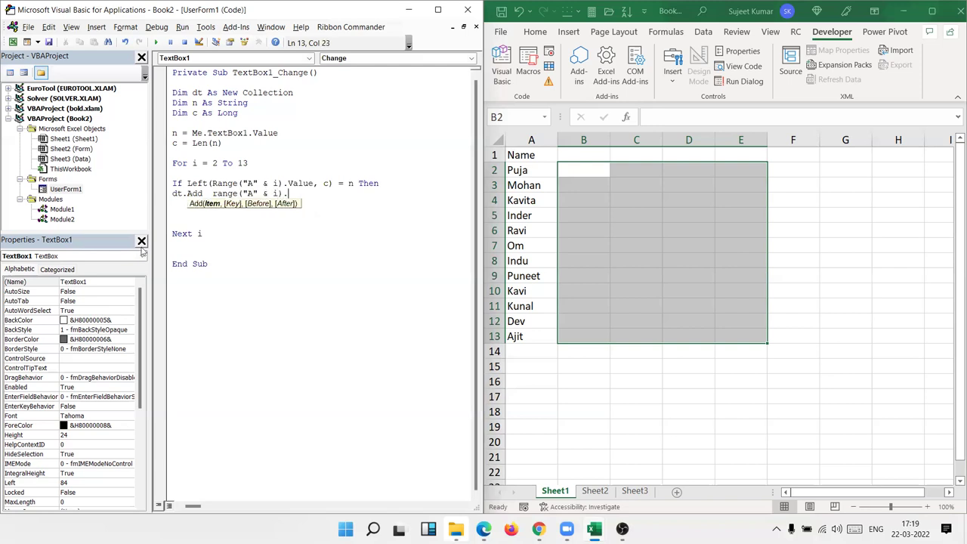
type("Value")
type(" , cs")
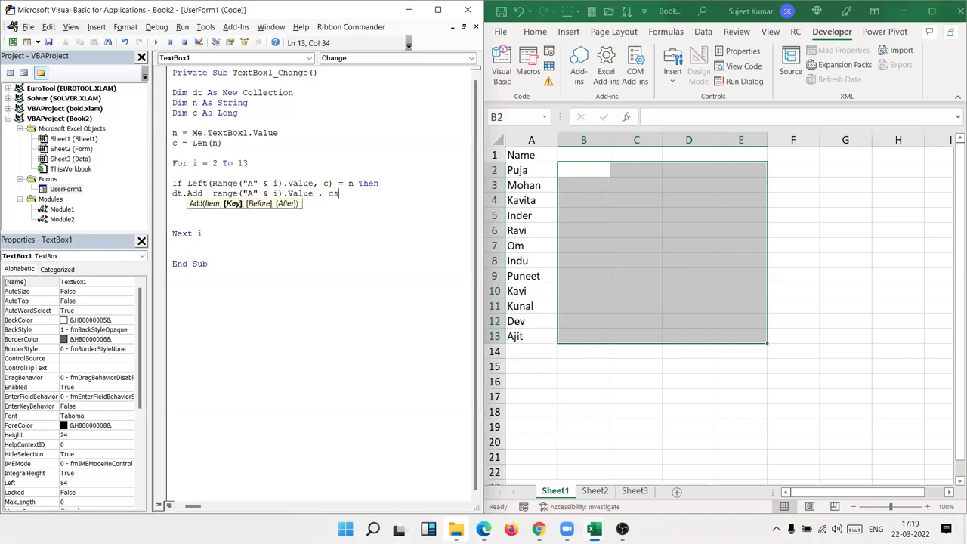
type("r")
type("(")
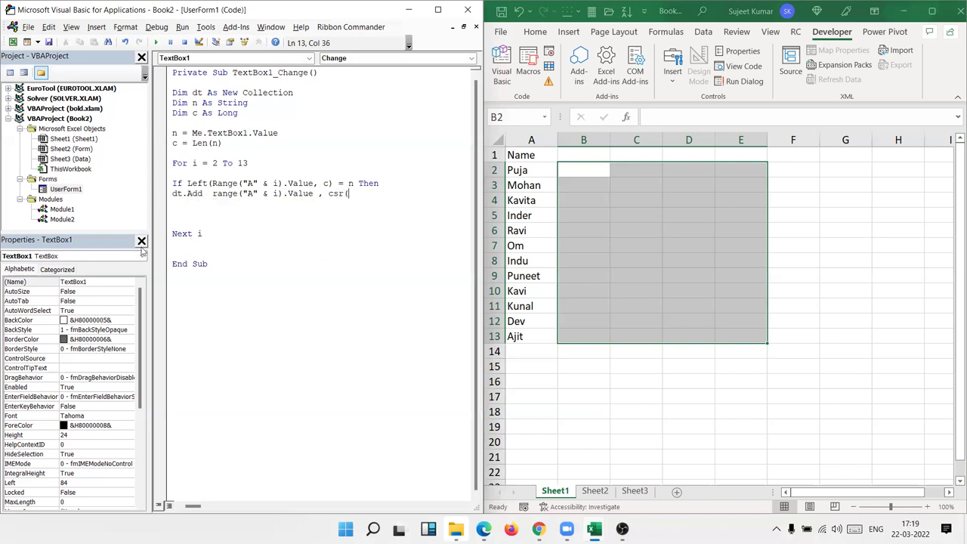
type("range(\"A")
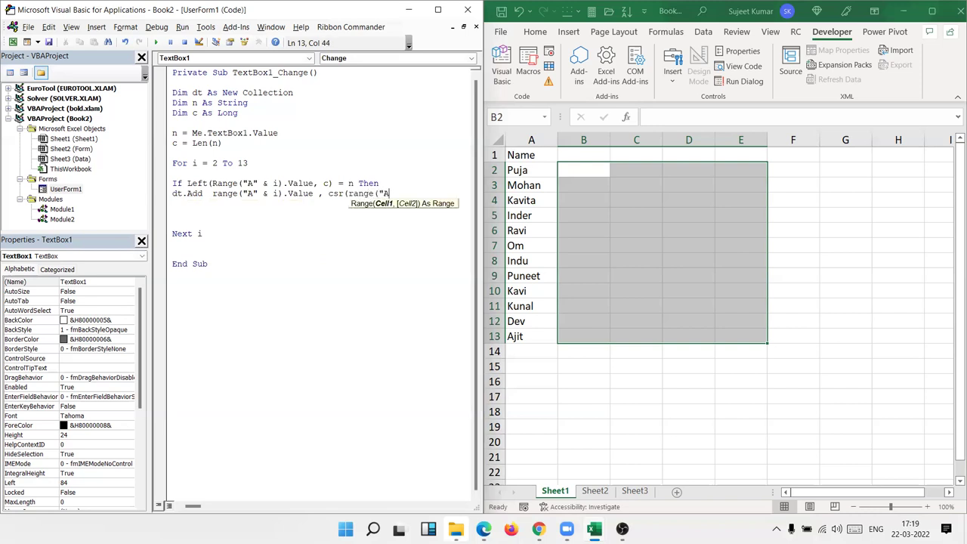
type("\" & ")
type("i)")
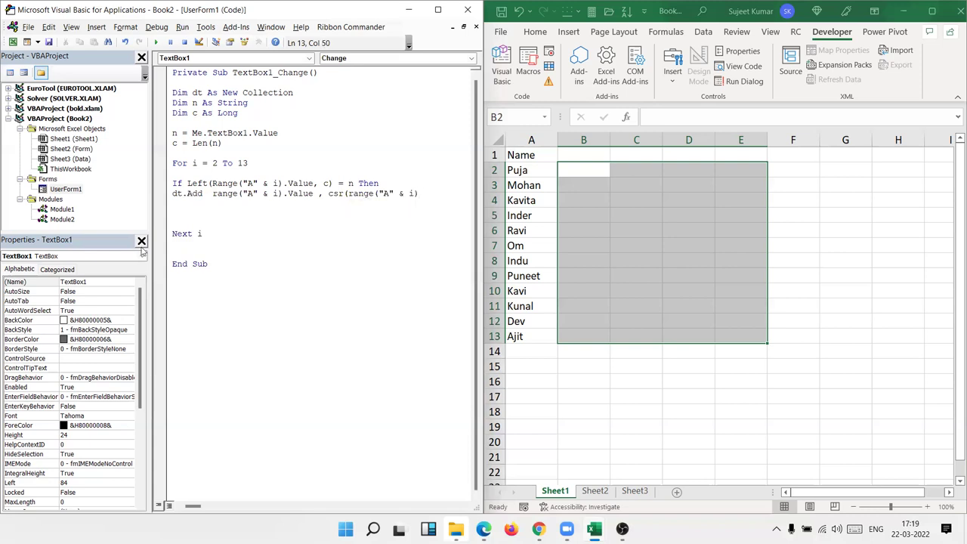
type(".Value)")
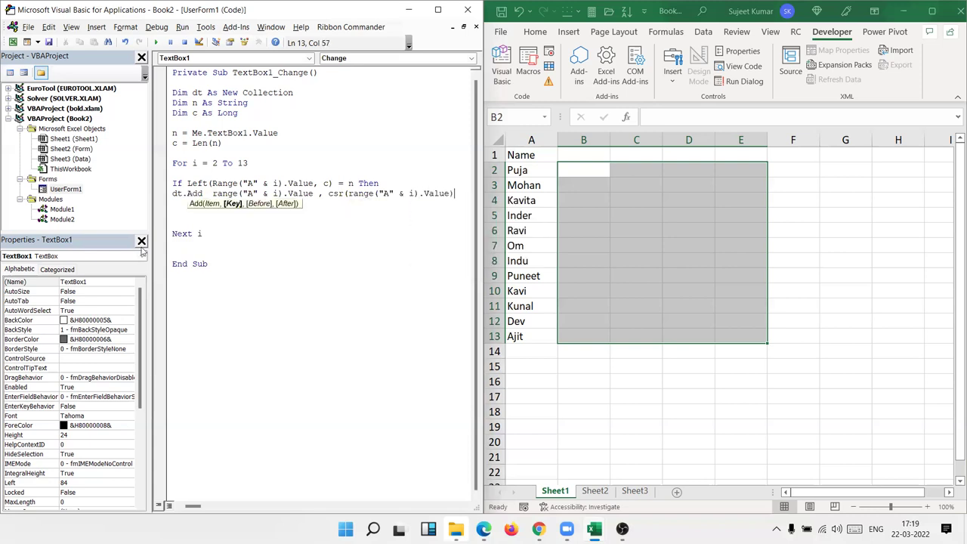
key("Return")
type("End If")
key("Return")
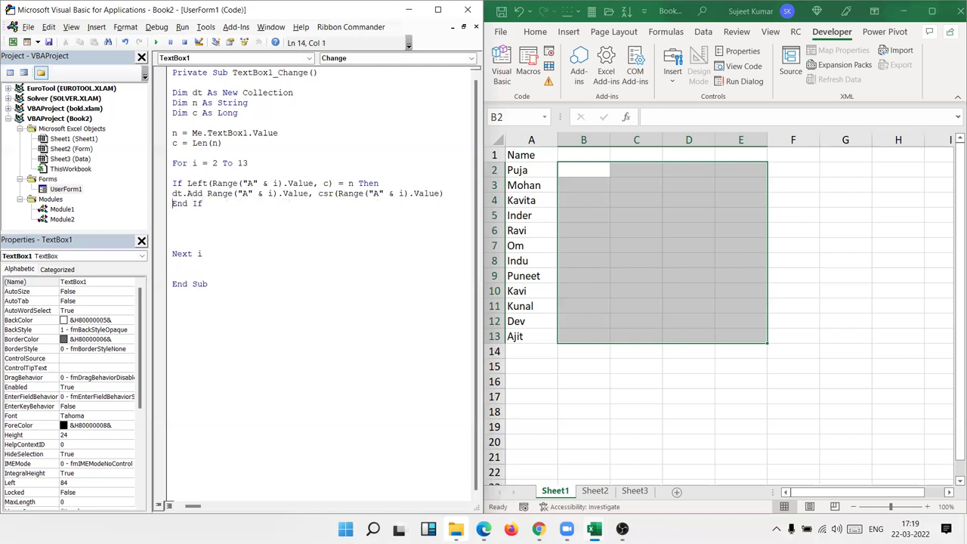
key("Delete")
key("Delete")
key("Delete")
key("Down")
key("Down")
key("Return")
key("Return")
type("me.lis")
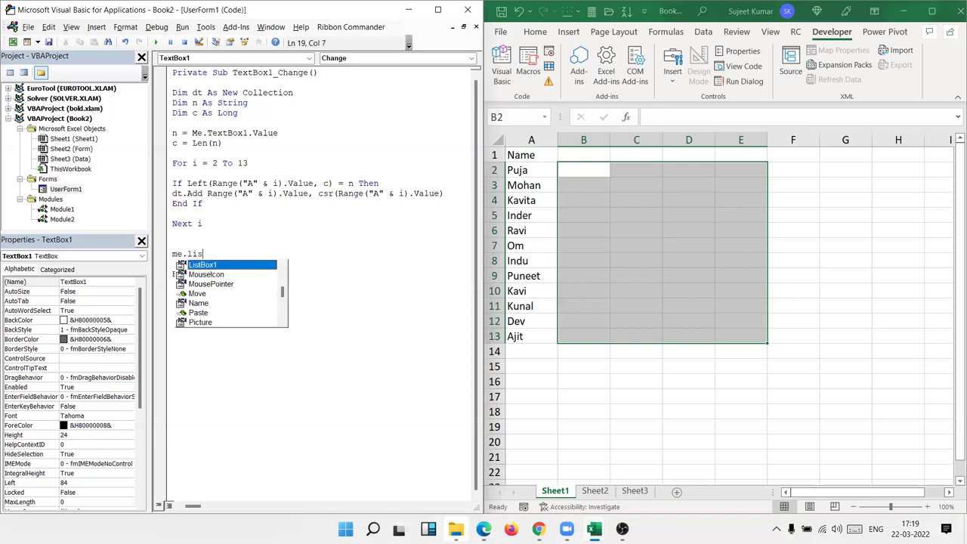
Step: Fill the list box with the matches using Me.ListBox1.List = dt before End Sub
key("Tab")
type(".list")
key("Tab")
type("=")
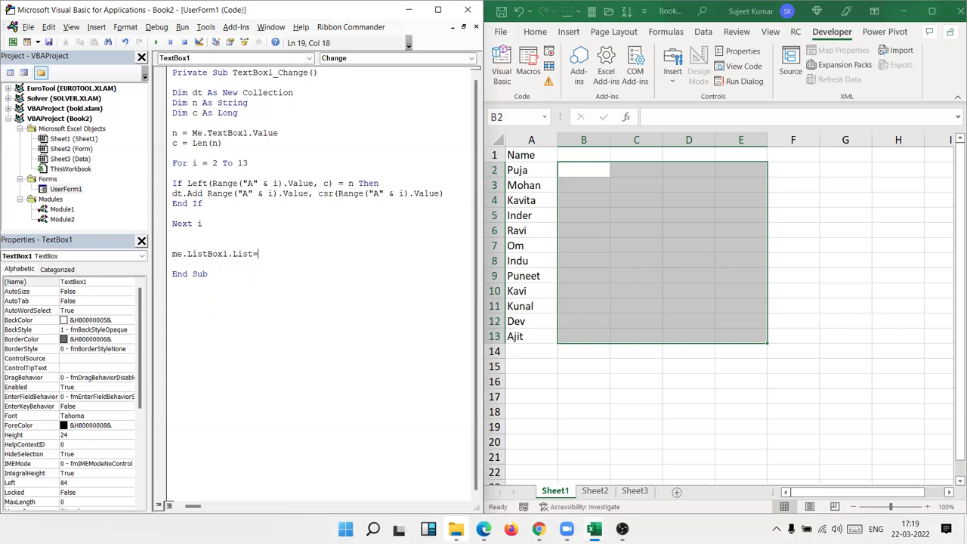
type(" dt")
left_click(172, 244)
Step: Start the Sub with On Error Resume Next followed by Me.ListBox1.Clear
left_click(187, 84)
type("me.")
key("BackSpace")
type(".li")
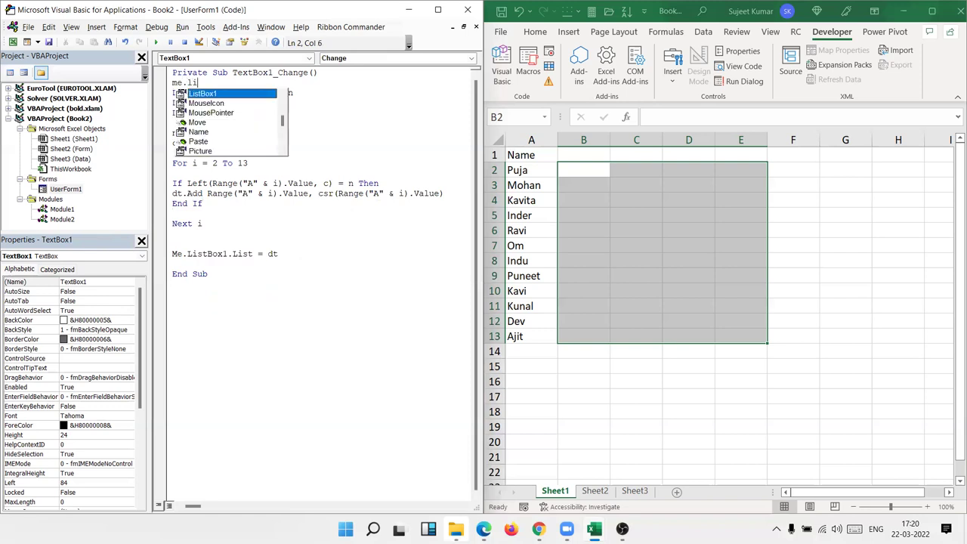
key("Tab")
type(".c")
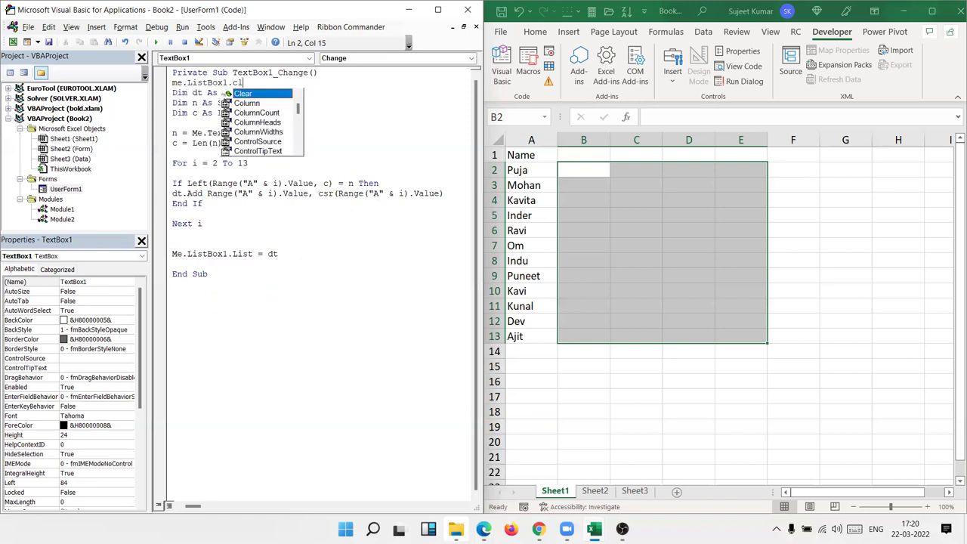
key("Tab")
key("Down")
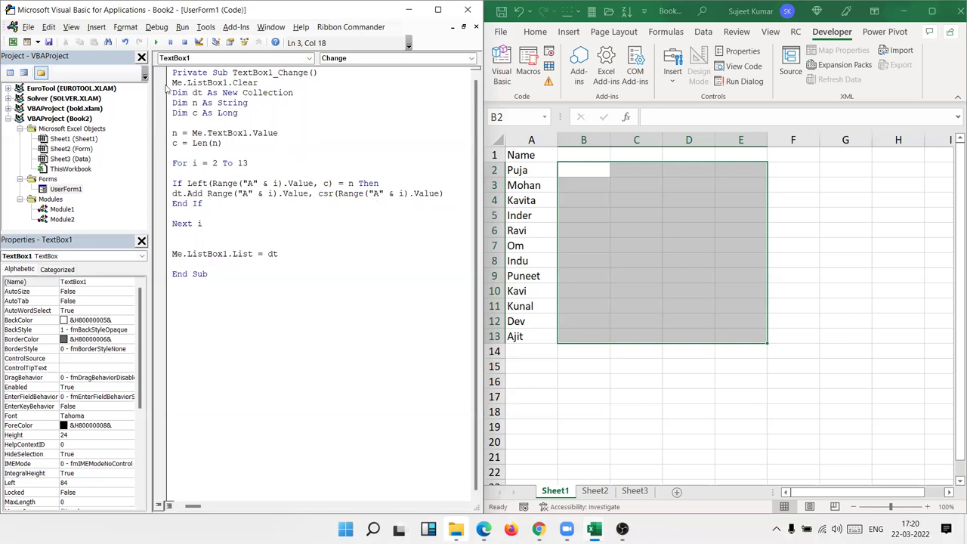
left_click(179, 83)
key("Return")
key("Up")
type("on error resume next")
Step: Run UserForm1 and type 'P' in the Name box to test the search
left_click(168, 164)
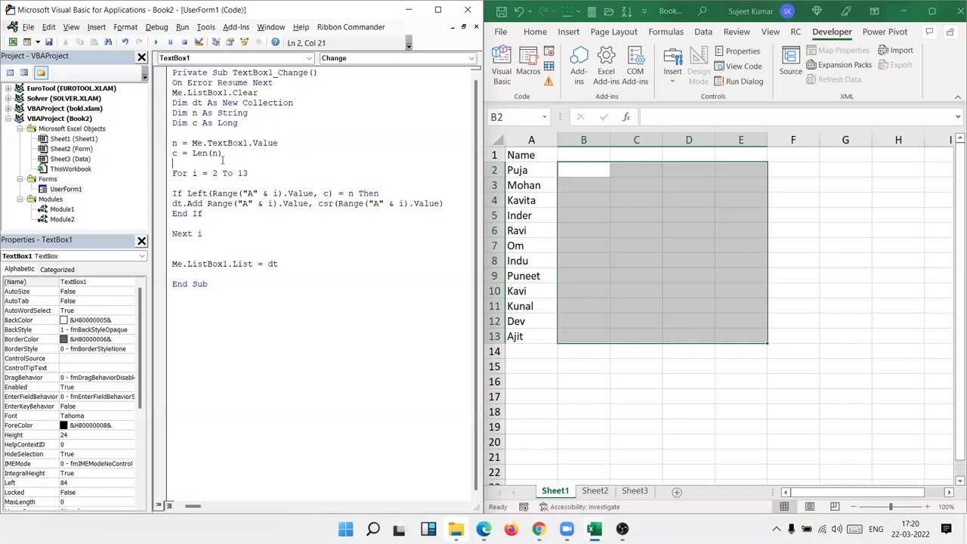
double_click(66, 189)
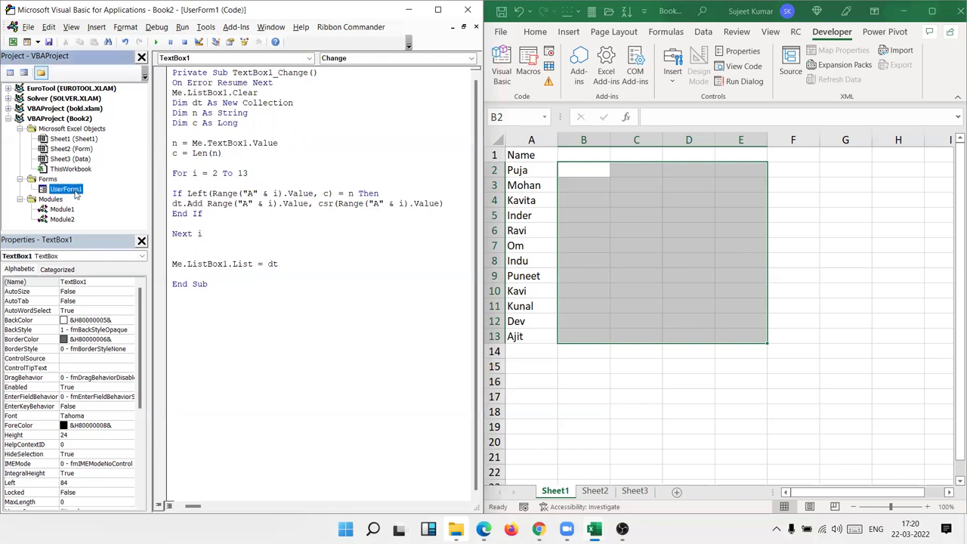
left_click(186, 136)
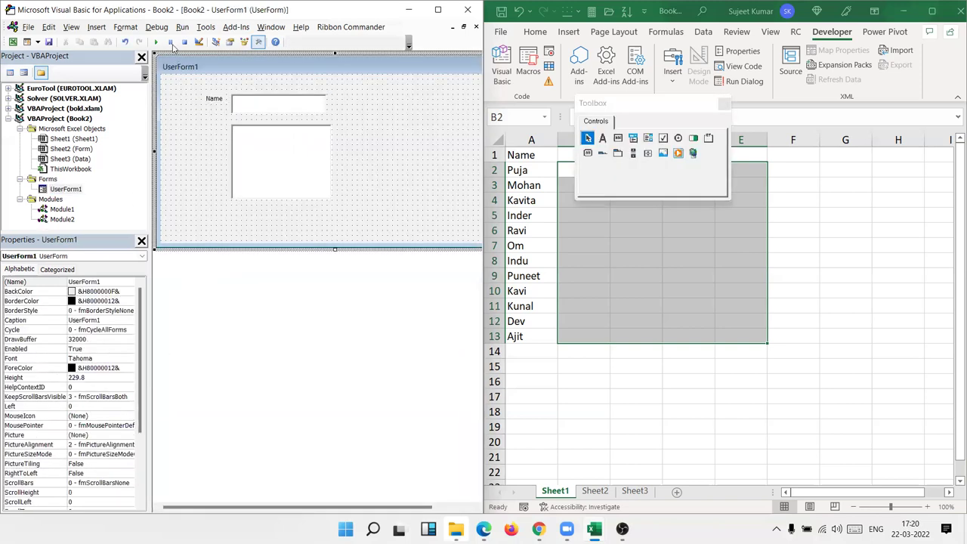
left_click(156, 43)
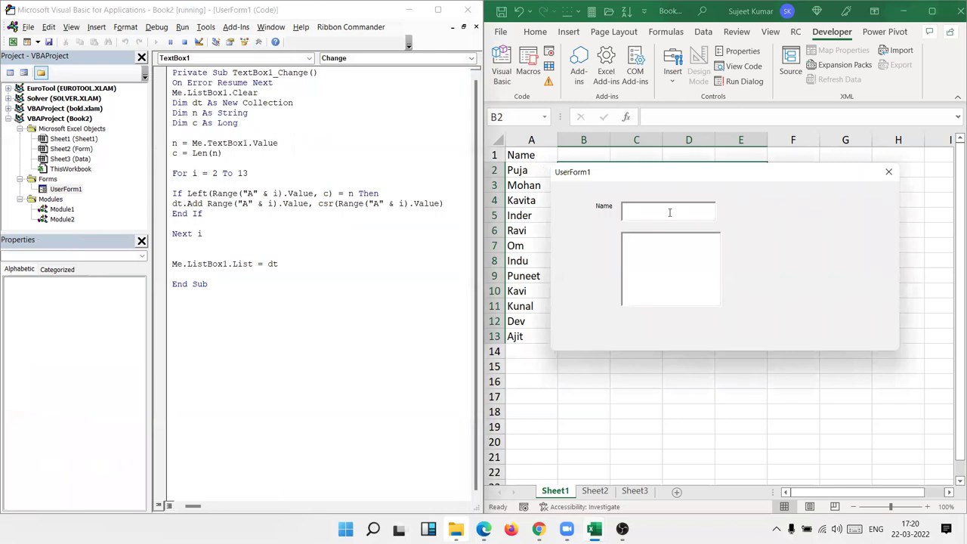
type("P")
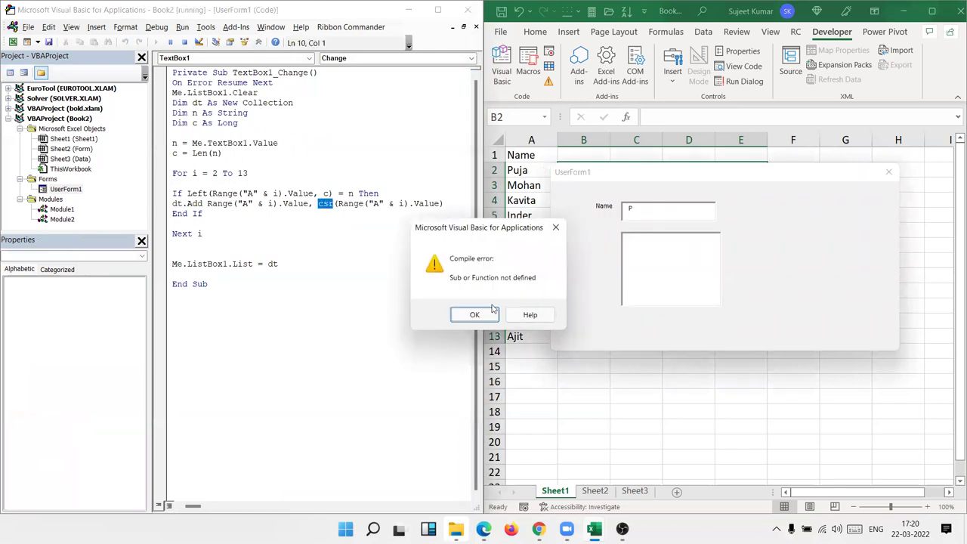
Step: Dismiss the compile error and correct csr to CStr
left_click(481, 315)
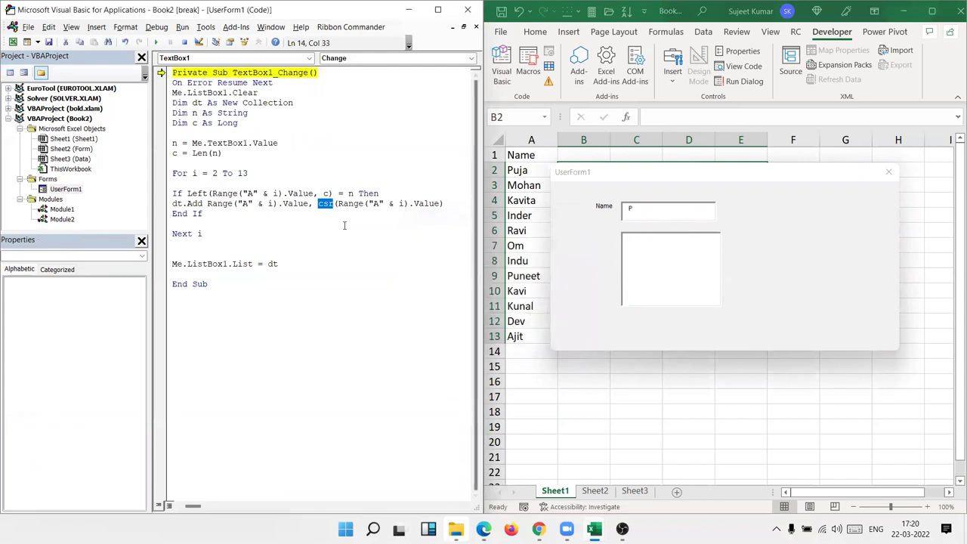
left_click(329, 204)
type("t")
left_click(336, 224)
Step: Reset the macro, rerun the form, and test typing 'pu' in the Name box before clearing it
left_click(650, 206)
type("u")
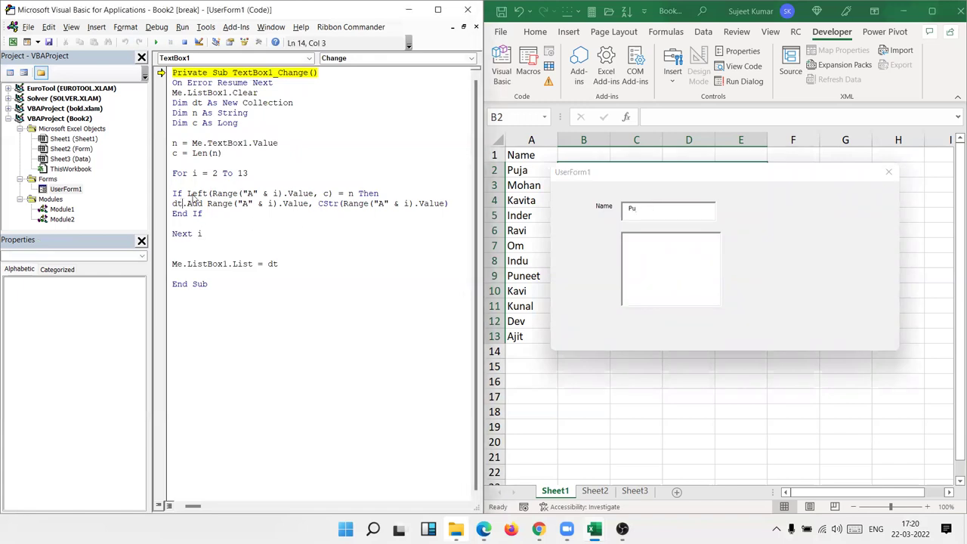
left_click(185, 41)
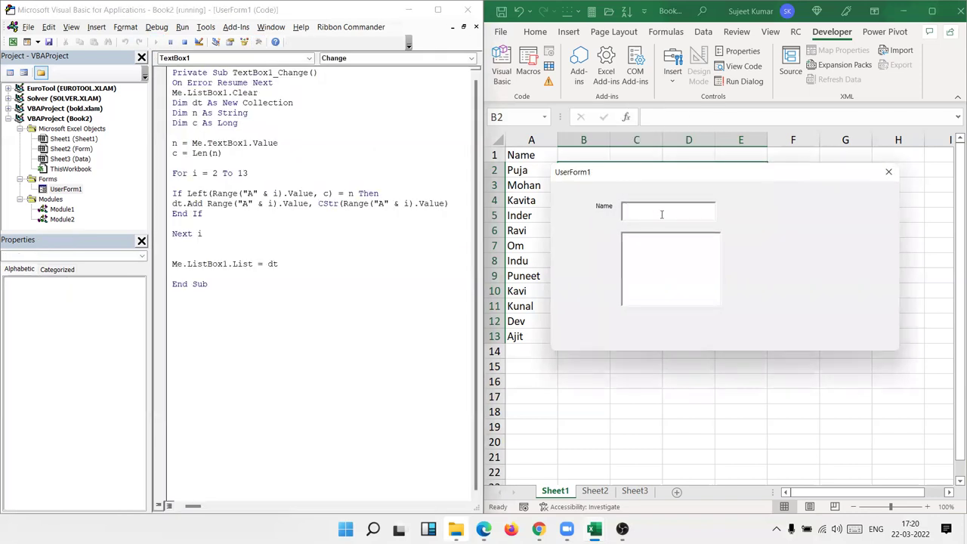
type("p")
type("u")
key("BackSpace")
key("BackSpace")
type("u")
key("BackSpace")
Step: Close the running search form and open TextBox1_Change from the designer
left_click(888, 172)
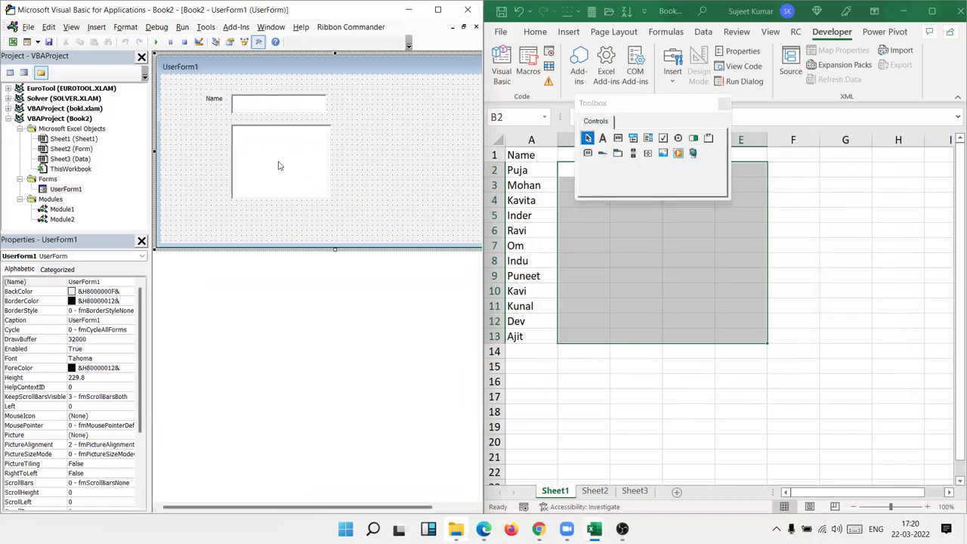
left_click(279, 164)
left_click(264, 113)
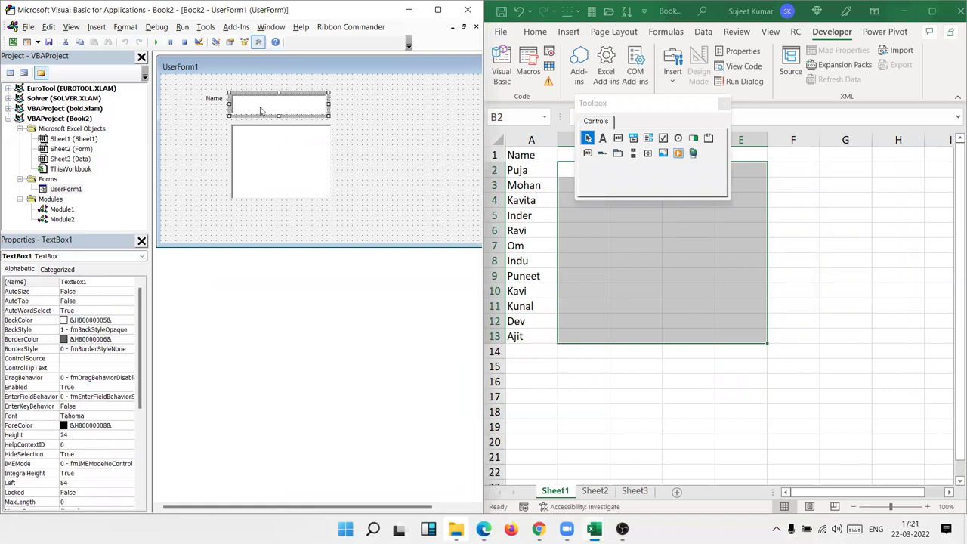
double_click(260, 108)
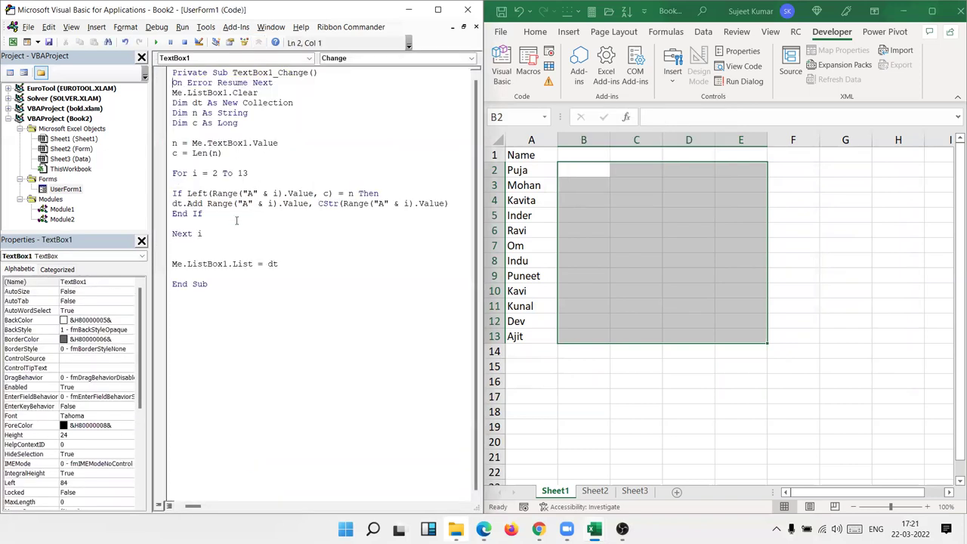
Step: Retype the equals sign in the Me.ListBox1.List = dt line
double_click(260, 264)
key("BackSpace")
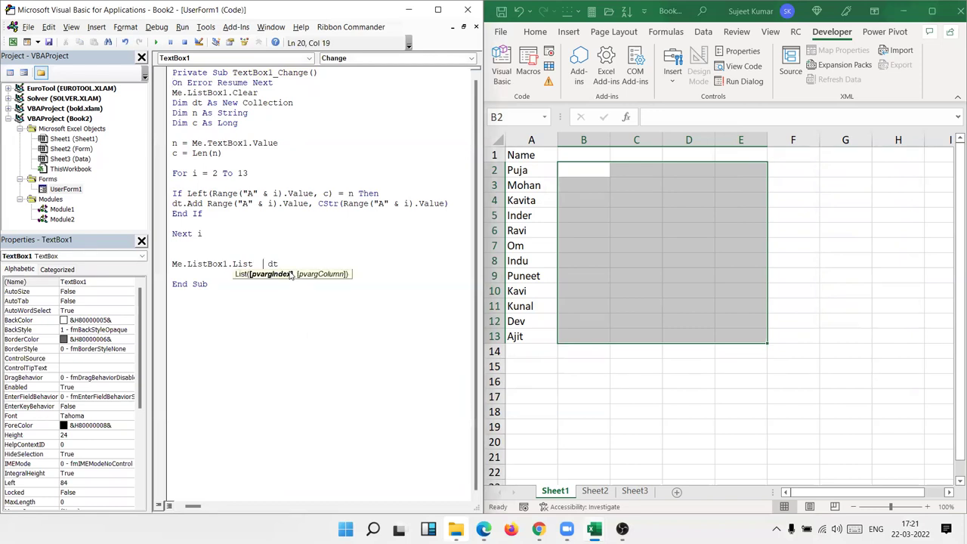
type("=")
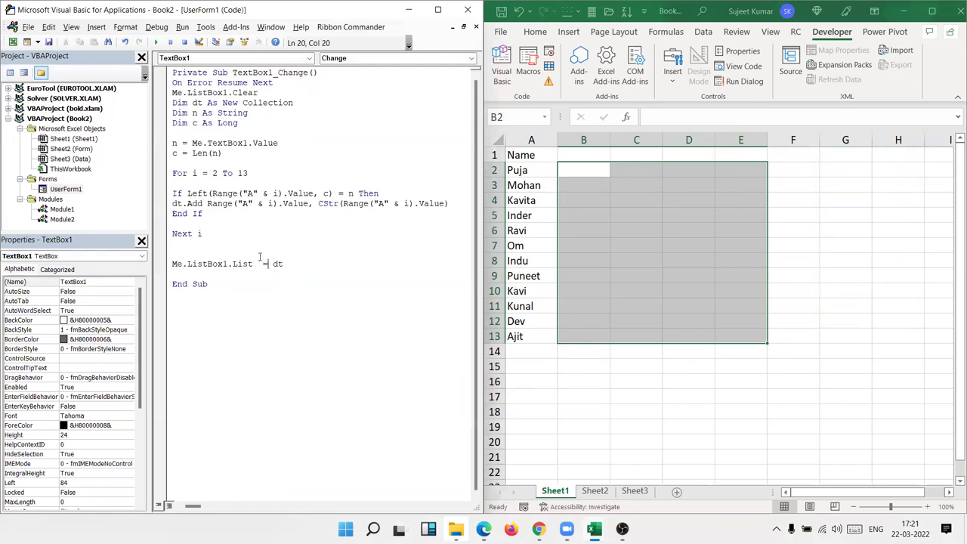
left_click(265, 296)
Step: Comment out On Error Resume Next, run the form with P, and debug the resulting error
key("ctrl+Up")
type("'")
left_click(227, 163)
left_click(156, 43)
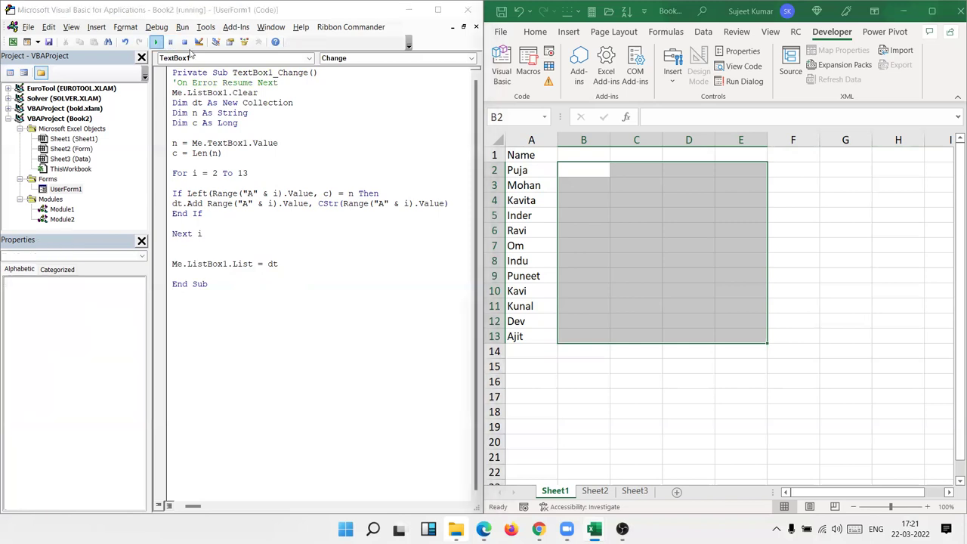
type("P")
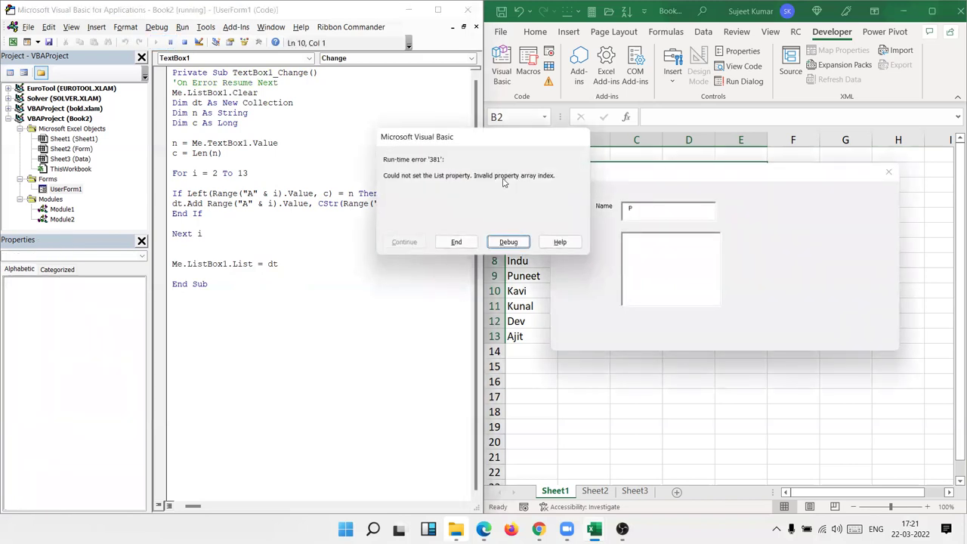
left_click(509, 241)
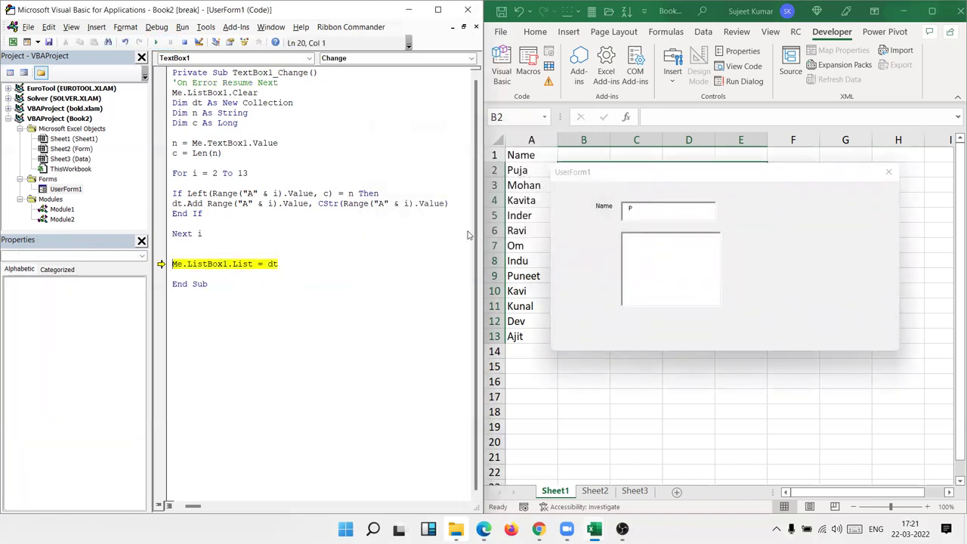
Step: Try removing the equals sign from Me.ListBox1.List = dt and resume, hitting an invalid property error
left_click(265, 264)
key("BackSpace")
key("BackSpace")
left_click(239, 296)
left_click(156, 41)
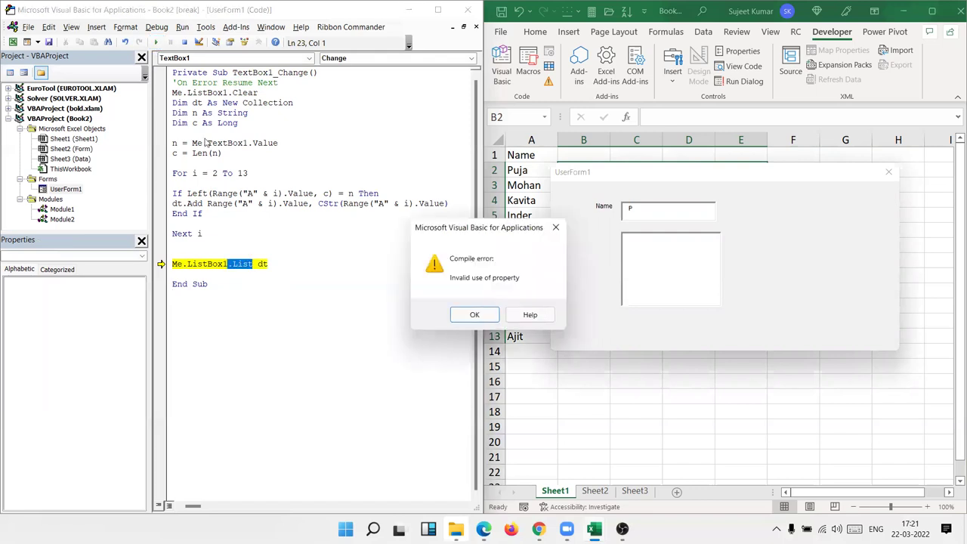
left_click(474, 314)
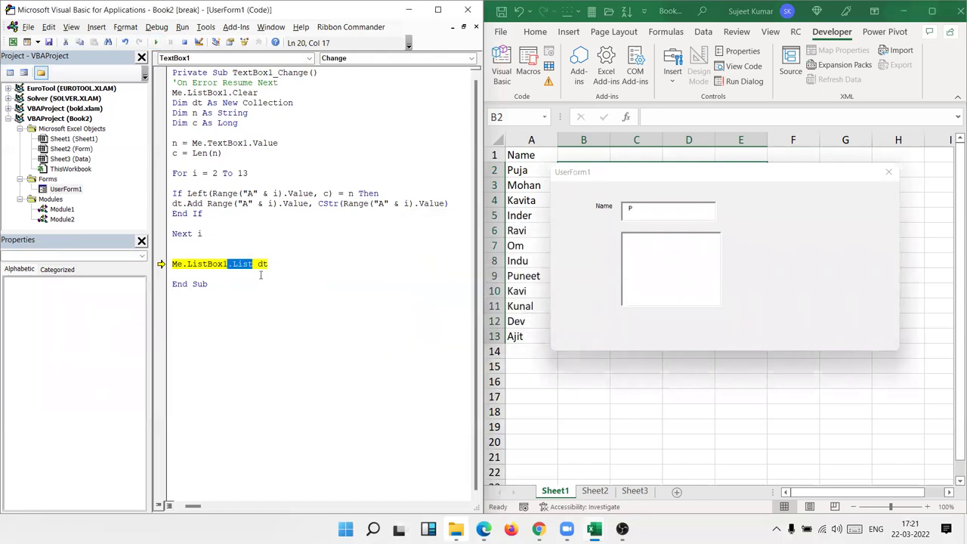
Step: Retype the list line as Me.ListBox1.List dt and resume, getting the invalid property error again
left_click(274, 266)
key("BackSpace")
key("BackSpace")
key("BackSpace")
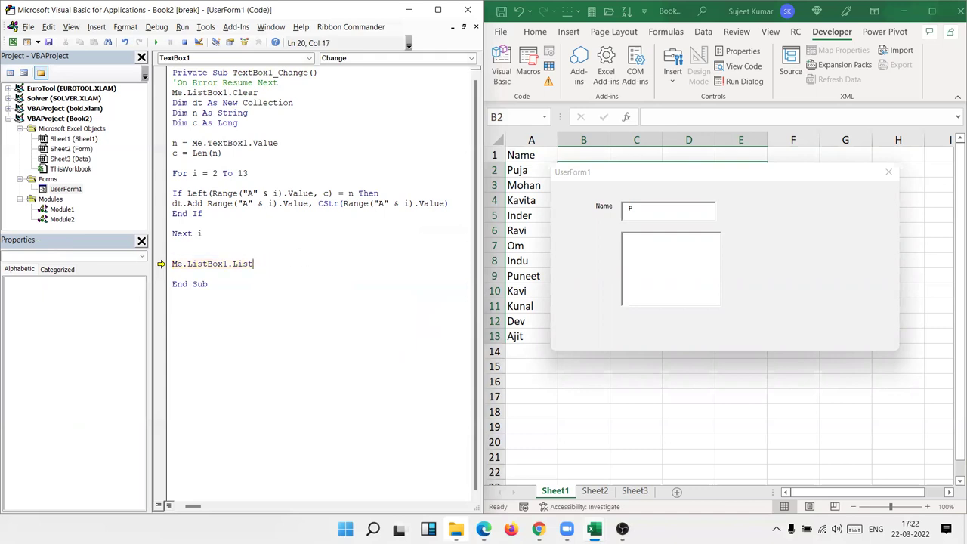
key("BackSpace")
key("BackSpace")
key("BackSpace")
key("BackSpace")
key("BackSpace")
type(".li")
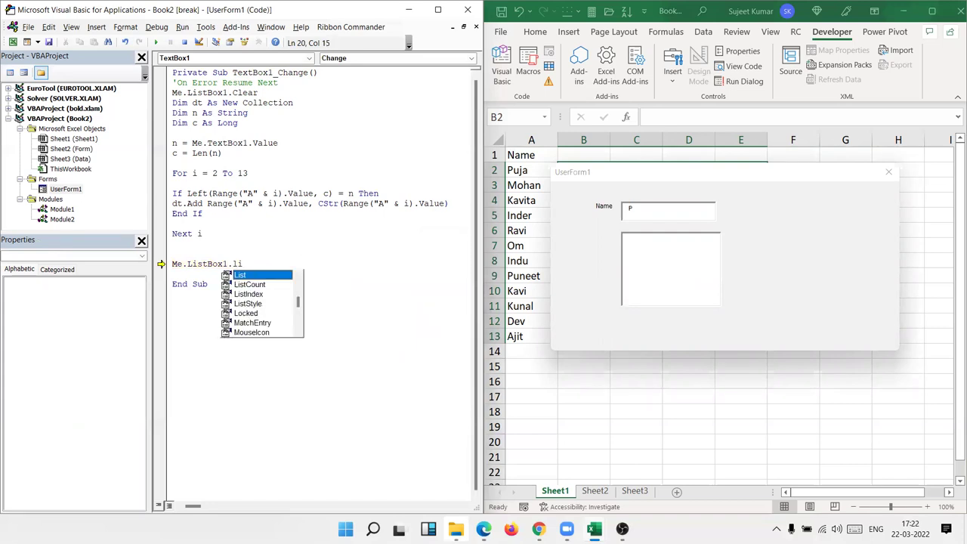
key("Tab")
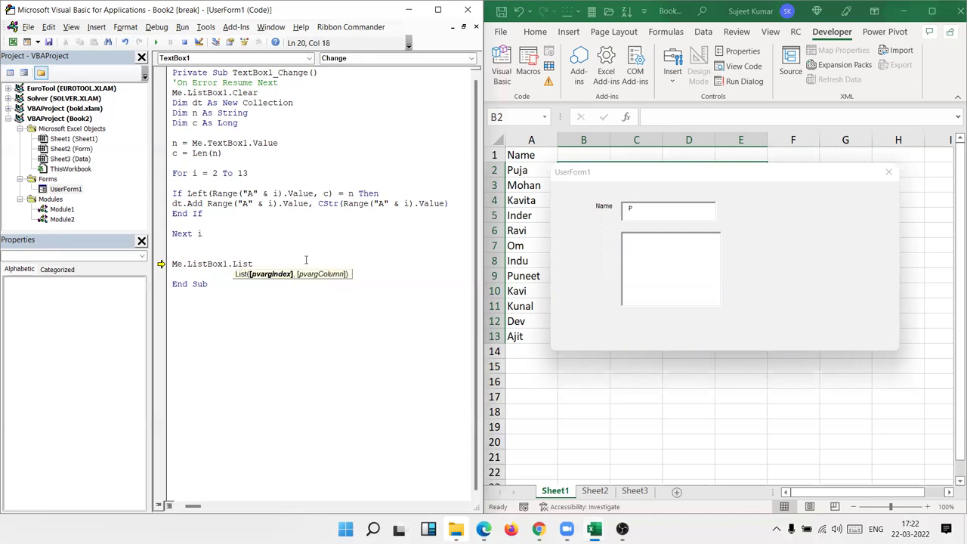
type("dt")
left_click(209, 290)
left_click(227, 233)
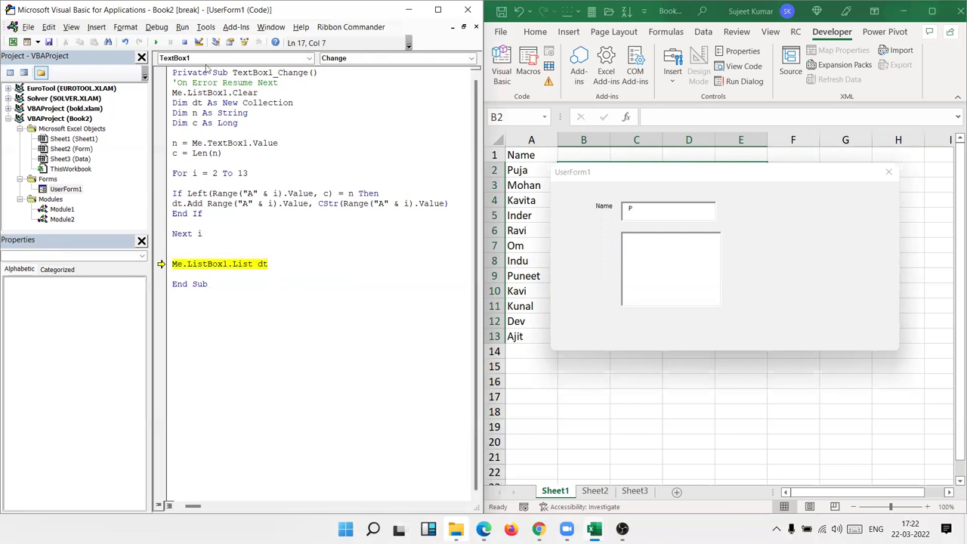
left_click(156, 41)
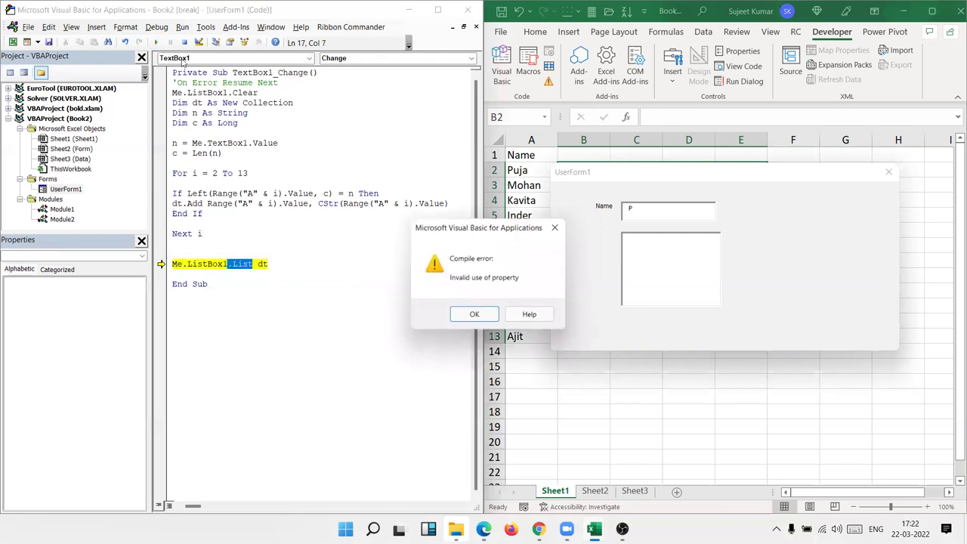
left_click(467, 313)
Step: Restore Me.ListBox1.List = dt, rerun to the failing line, then reset the paused macro
left_click(261, 265)
type("=")
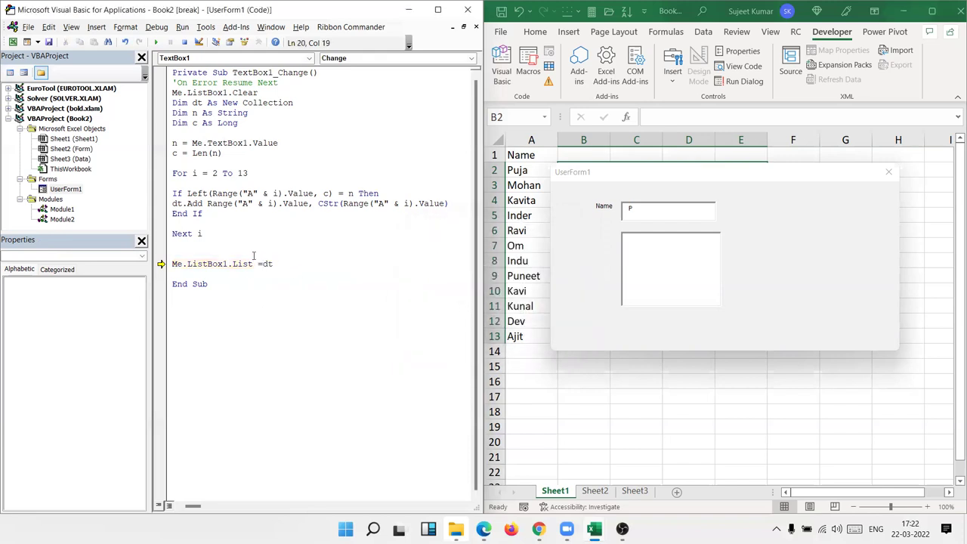
left_click(252, 243)
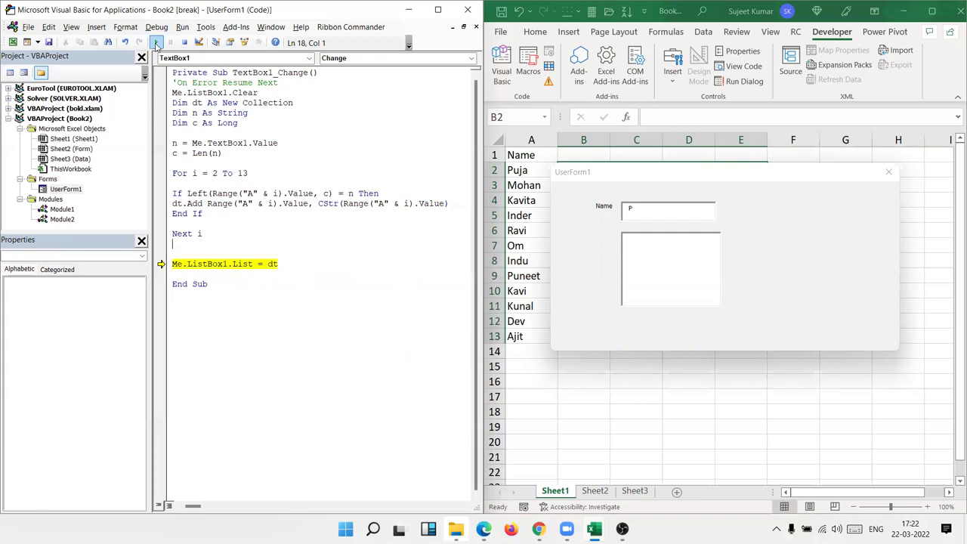
left_click(157, 43)
left_click(497, 244)
left_click(198, 41)
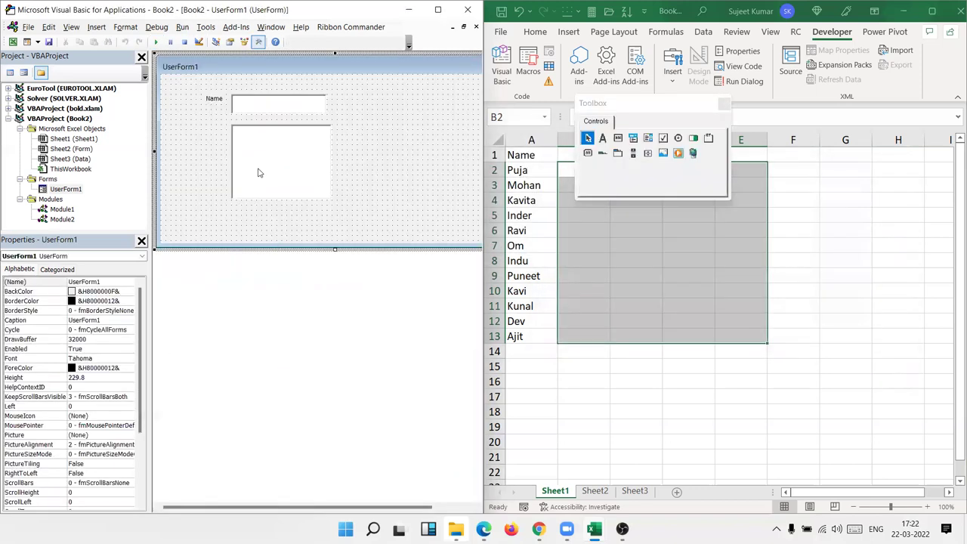
Step: Comment out the Me.ListBox1.List = dt and dt.Add lines in TextBox1_Change
double_click(261, 106)
left_click(169, 266)
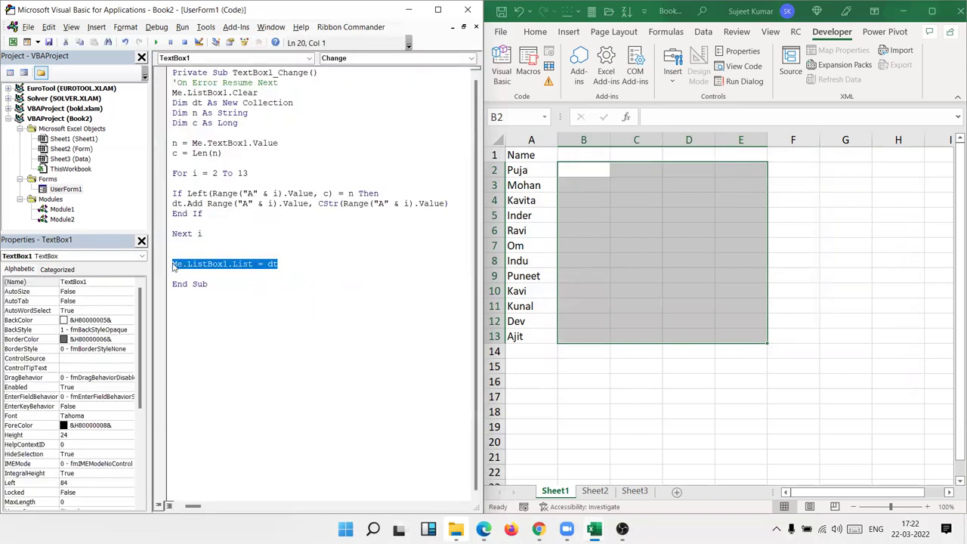
left_click(173, 266)
type("'")
left_click(248, 238)
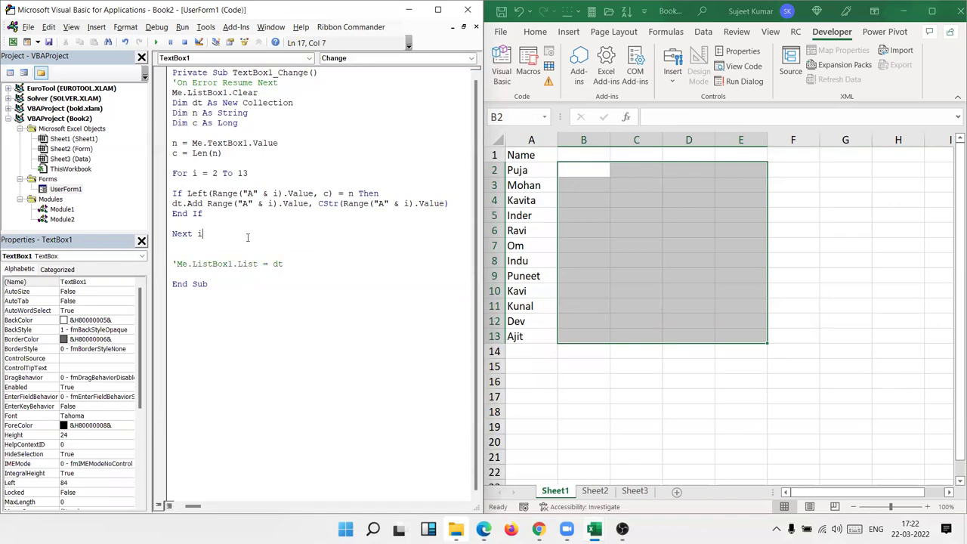
left_click(167, 203)
left_click(173, 202)
type("'")
Step: Add Me.ListBox1.AddItem Range("A" & i).Value inside the If block, then run the form to test
key("End")
key("Return")
key("Return")
key("Up")
type("me")
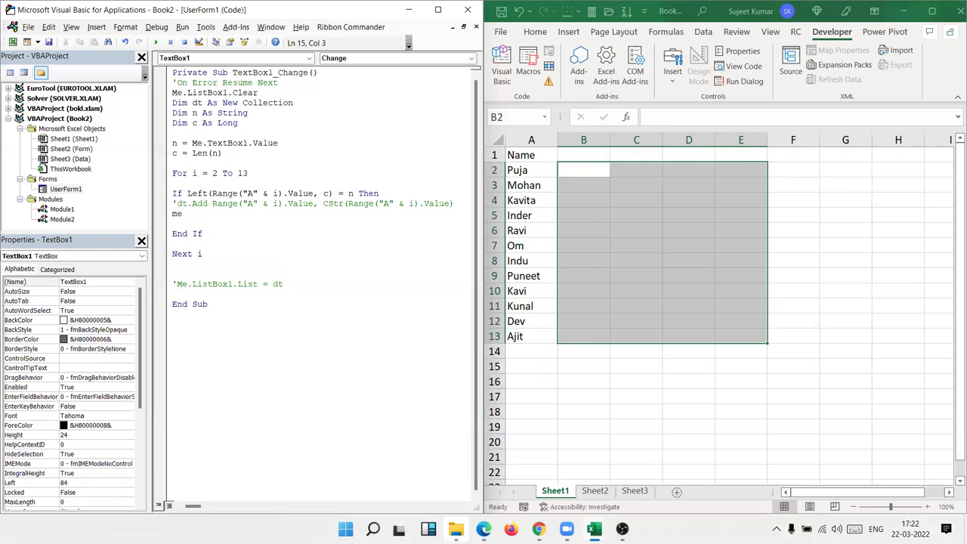
type(".ListBox1.ad")
key("space")
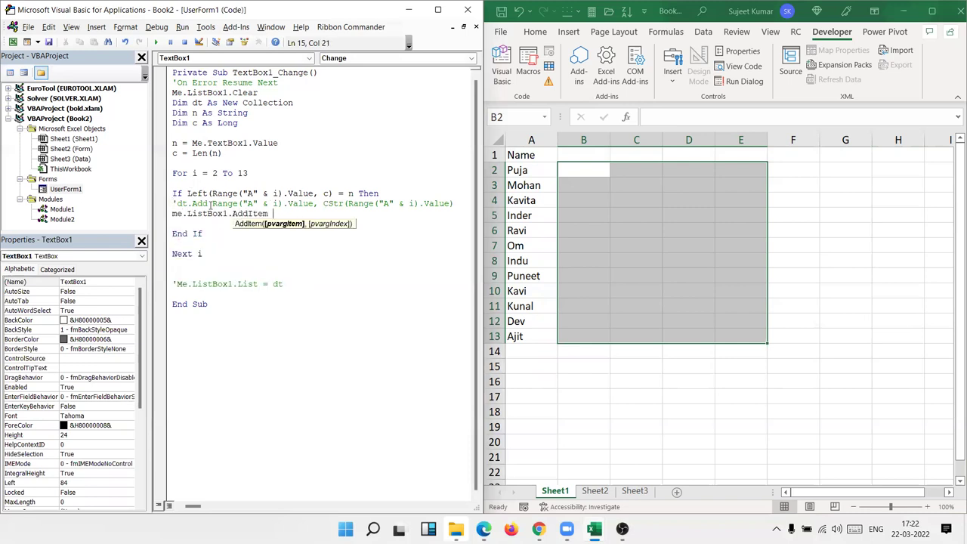
left_click_drag(212, 203, 300, 210)
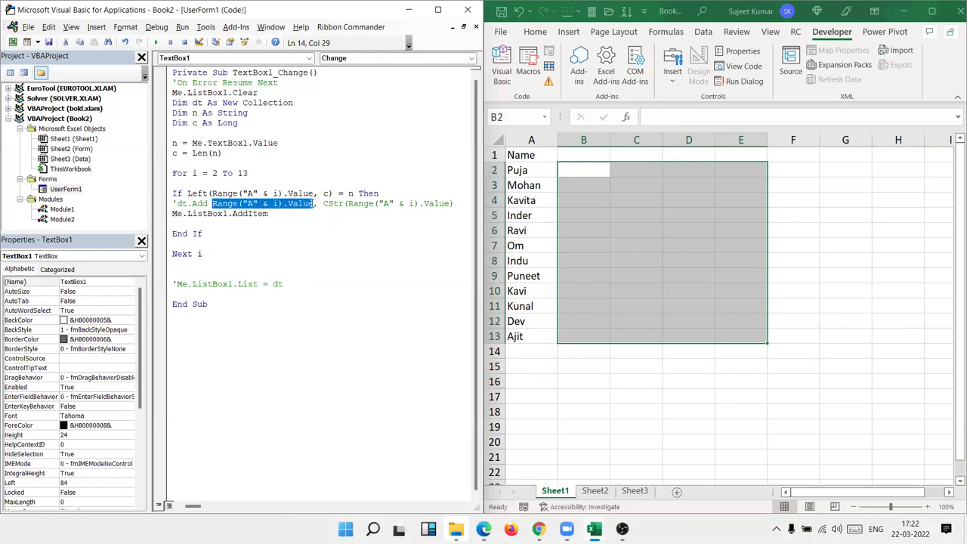
key("ctrl+c")
left_click(272, 215)
key("ctrl+v")
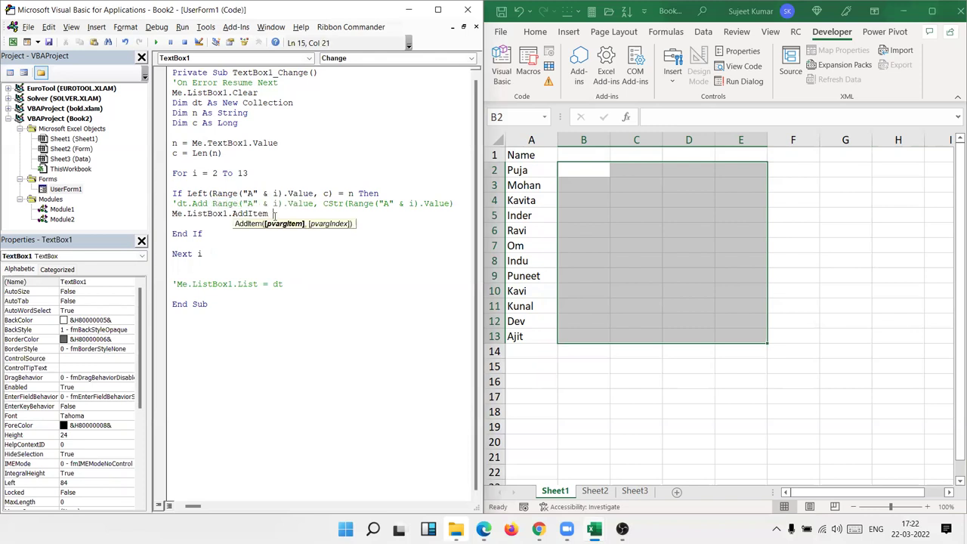
left_click(273, 257)
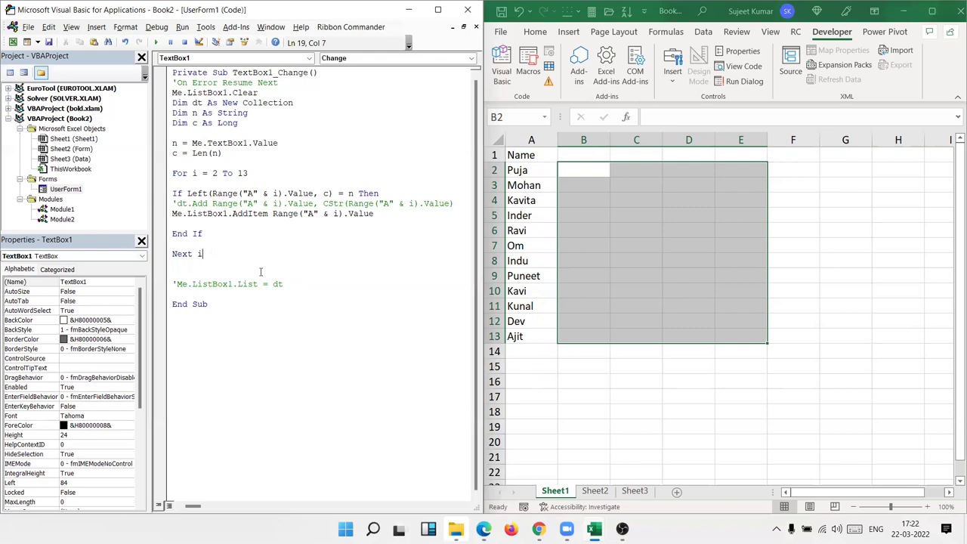
left_click(270, 204)
left_click(160, 42)
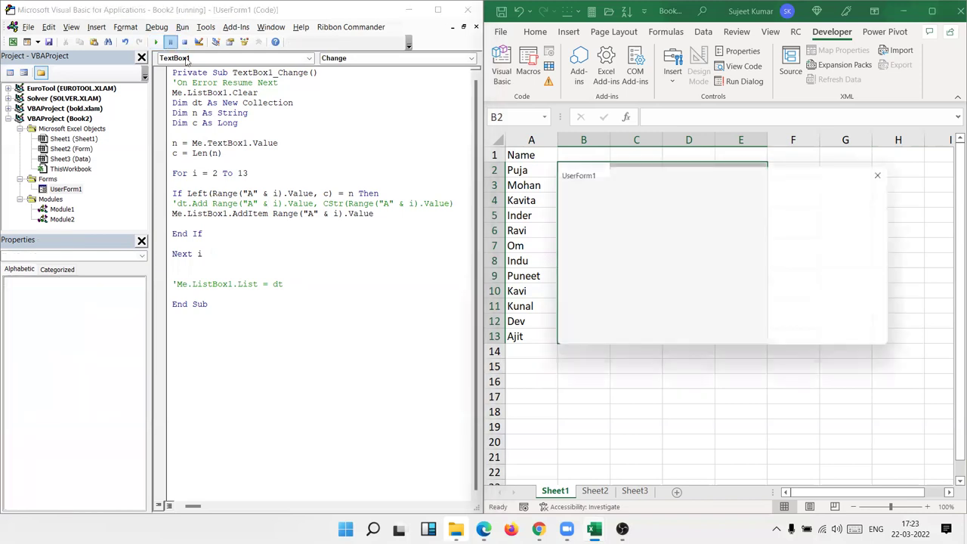
type("P")
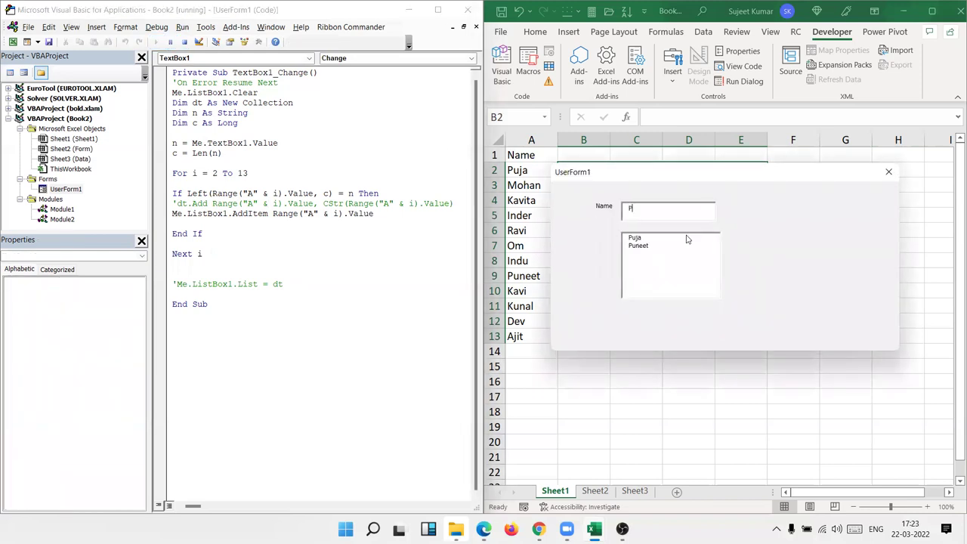
type("uja")
Step: Type and clear P in the Name box repeatedly to check the filter, then close the form
key("BackSpace")
key("BackSpace")
key("BackSpace")
key("BackSpace")
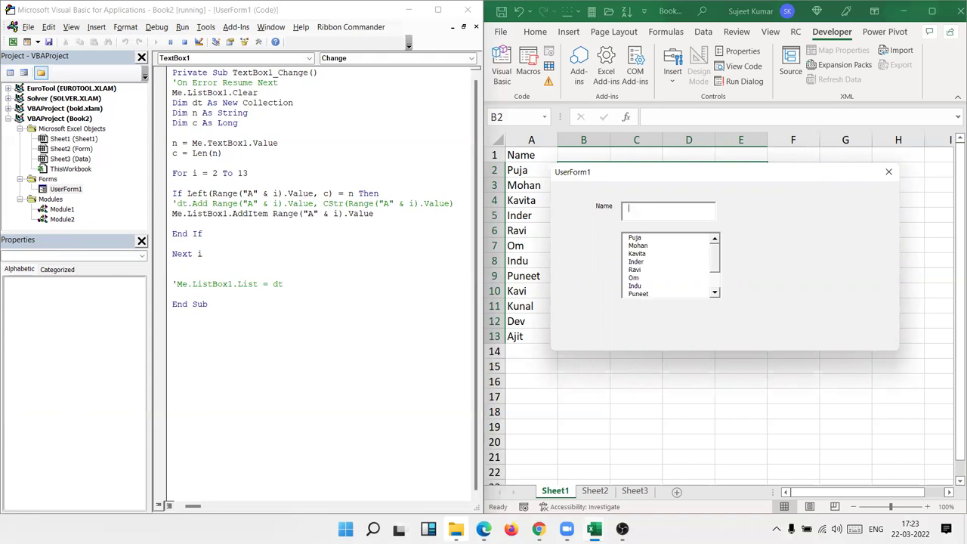
type("P")
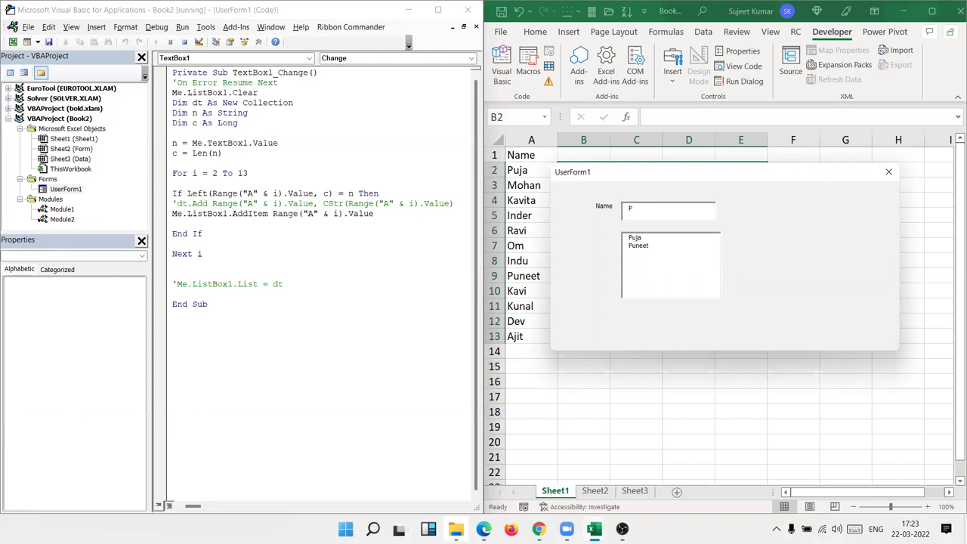
key("BackSpace")
type("P")
key("BackSpace")
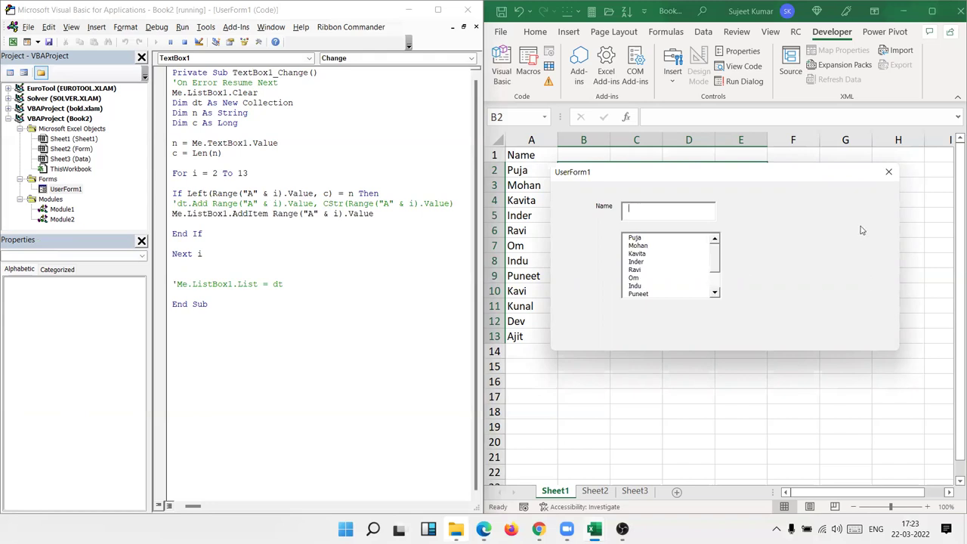
left_click(889, 172)
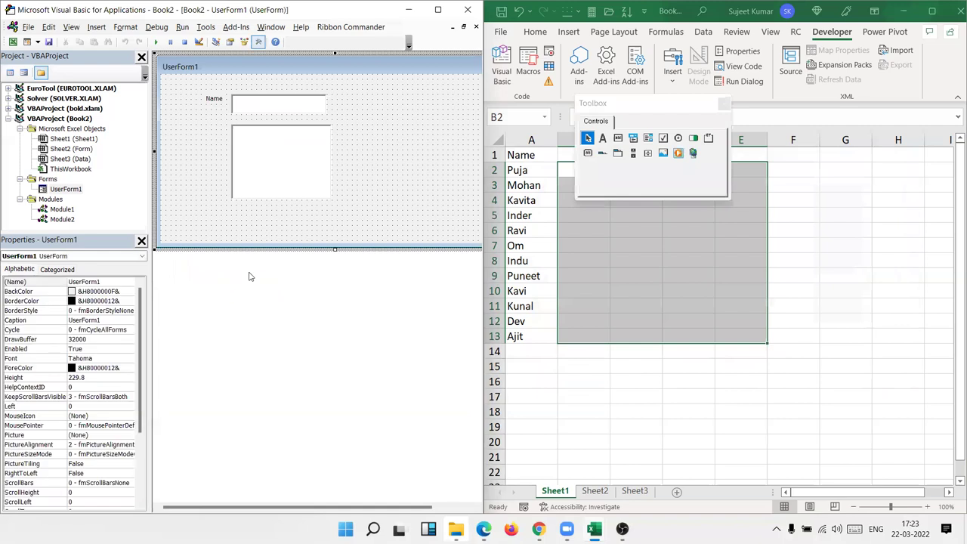
Step: Uncomment the dt.Add line and comment out the ListBox1.AddItem Range line
double_click(274, 111)
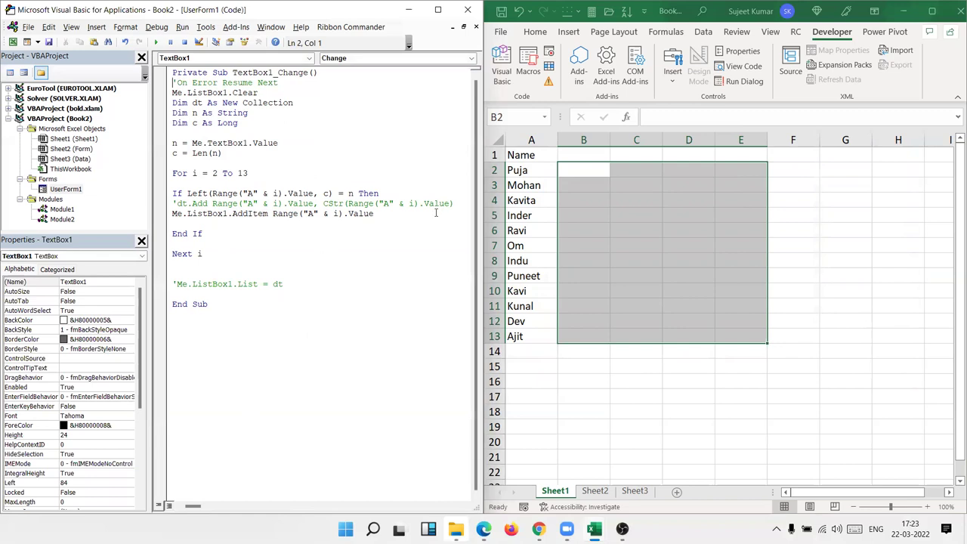
left_click(178, 204)
key("BackSpace")
key("Down")
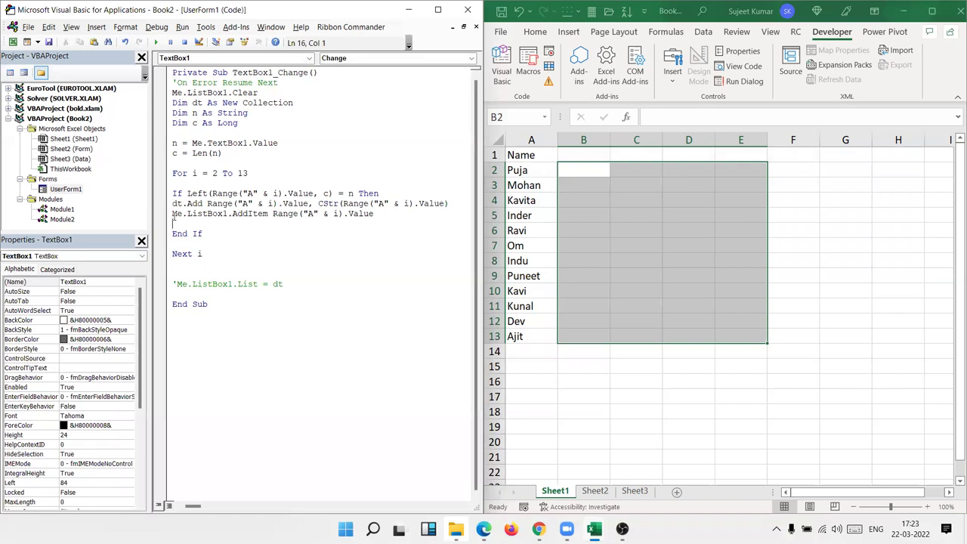
type("'")
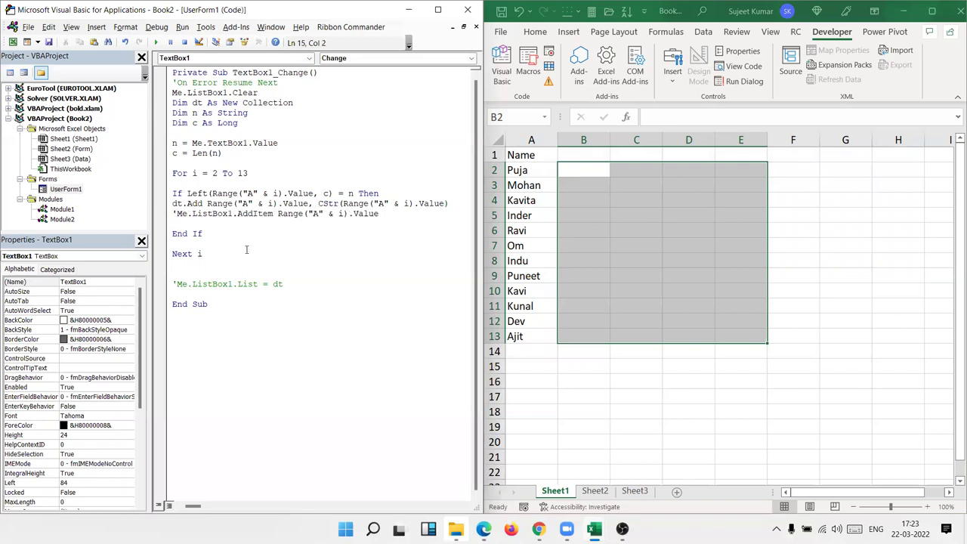
Step: Delete the Me.ListBox1.List = dt line and open a blank line above End Sub
left_click(292, 284)
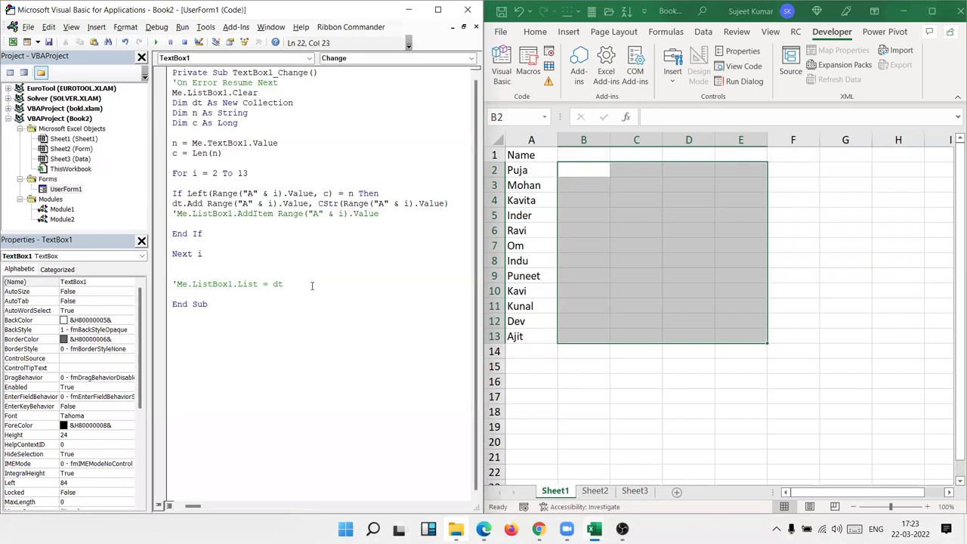
key("Home")
key("Delete")
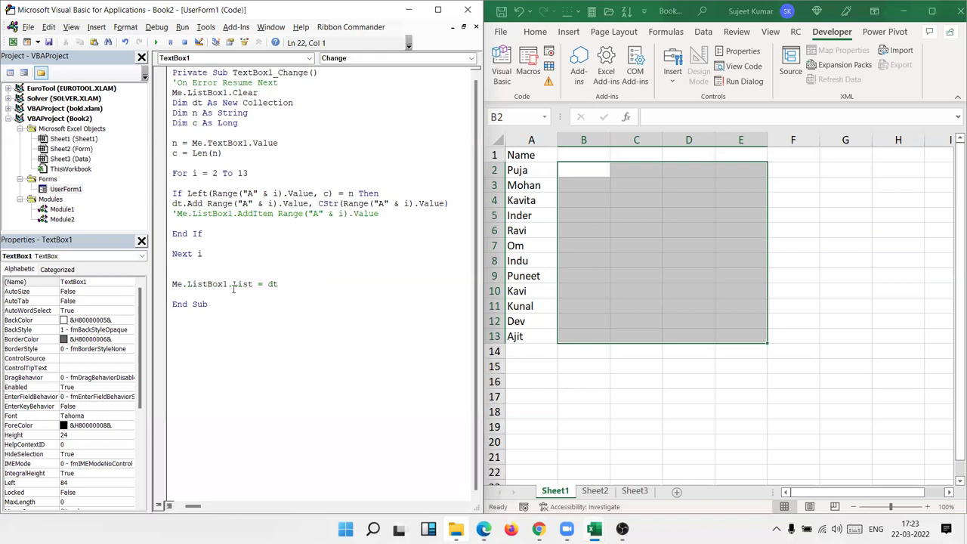
key("shift+Down")
key("Delete")
key("Return")
key("Return")
key("Up")
key("Up")
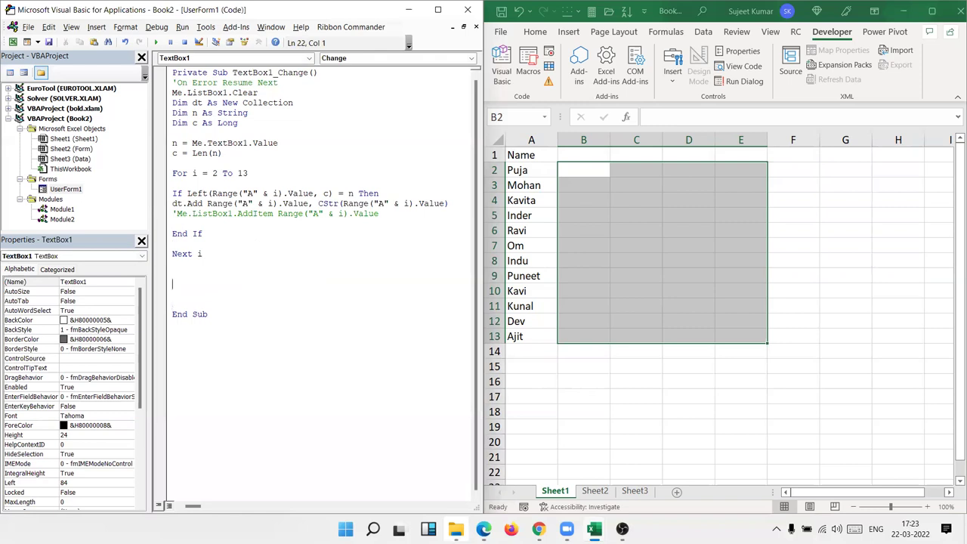
Step: Write the loop header For Each Item In dt
type("for i")
key("BackSpace")
key("BackSpace")
type("eac")
type("y")
type("t")
key("BackSpace")
key("BackSpace")
type("h ")
type("item in")
type("dt")
key("Return")
key("Return")
Step: Fill the loop body with Me.ListBox1.AddItem Item and close it with Next Item
left_click(172, 294)
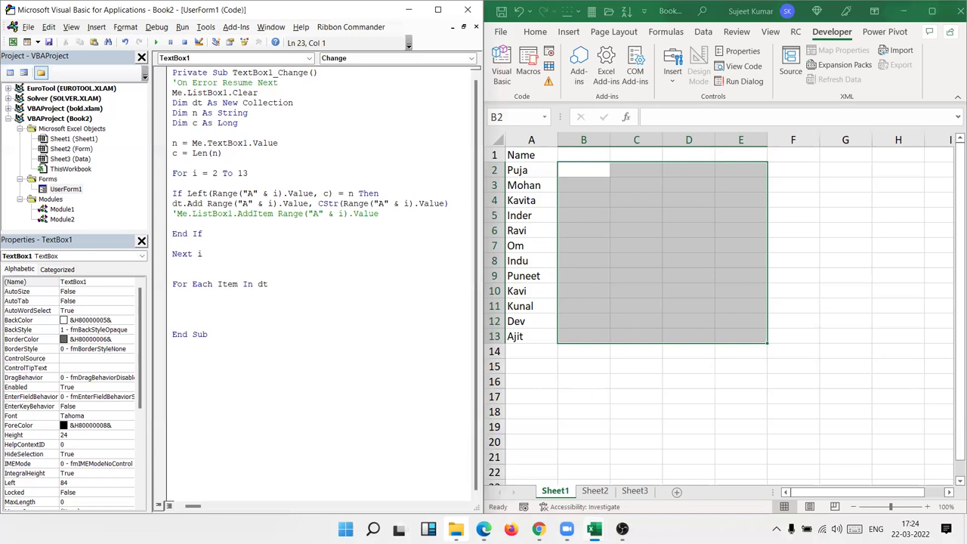
type("me")
type(".li")
key("Tab")
type(".ad")
key("Tab")
type("Ite")
key("BackSpace")
key("BackSpace")
key("BackSpace")
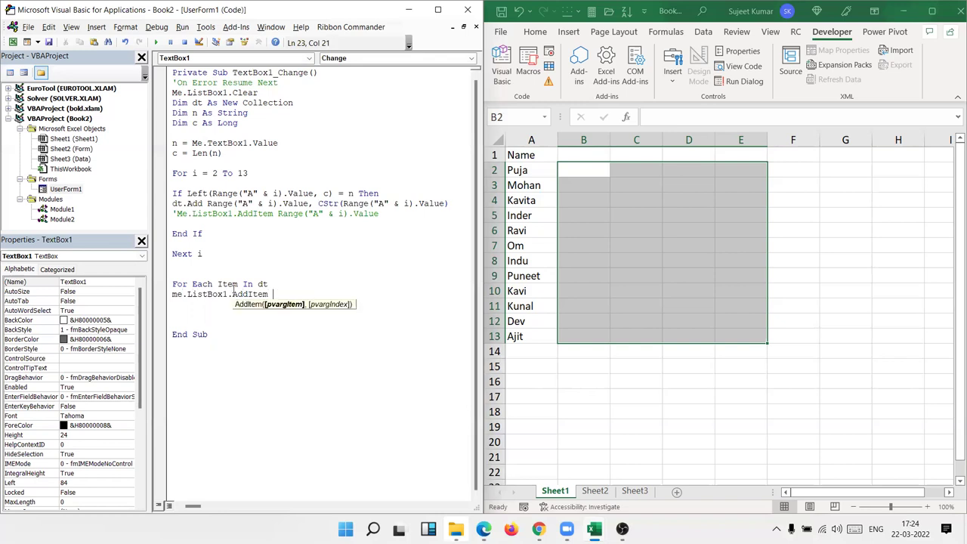
type("Item")
key("Return")
type("next ")
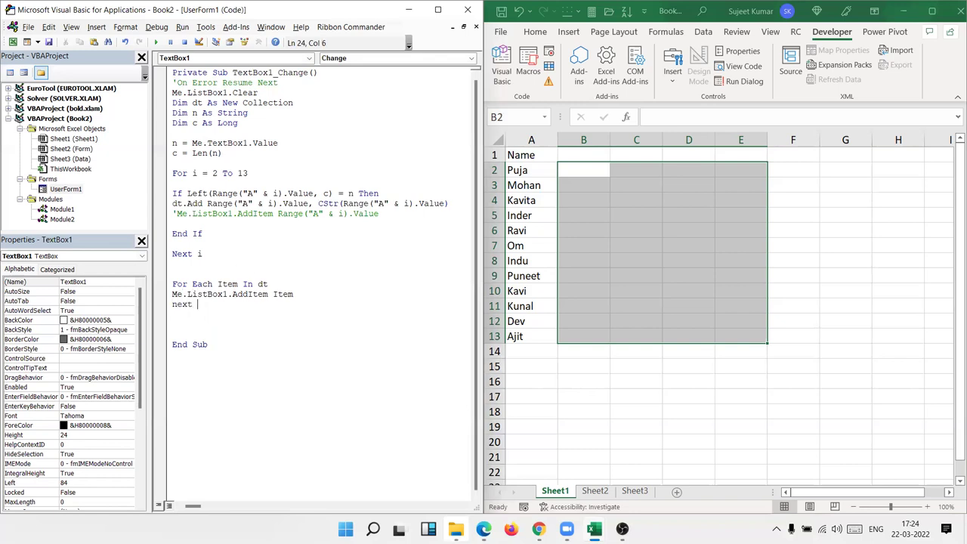
type("item")
left_click(222, 244)
Step: Run UserForm1, test the Name box with Puja, R and O, close it, and select cell A13
left_click(156, 41)
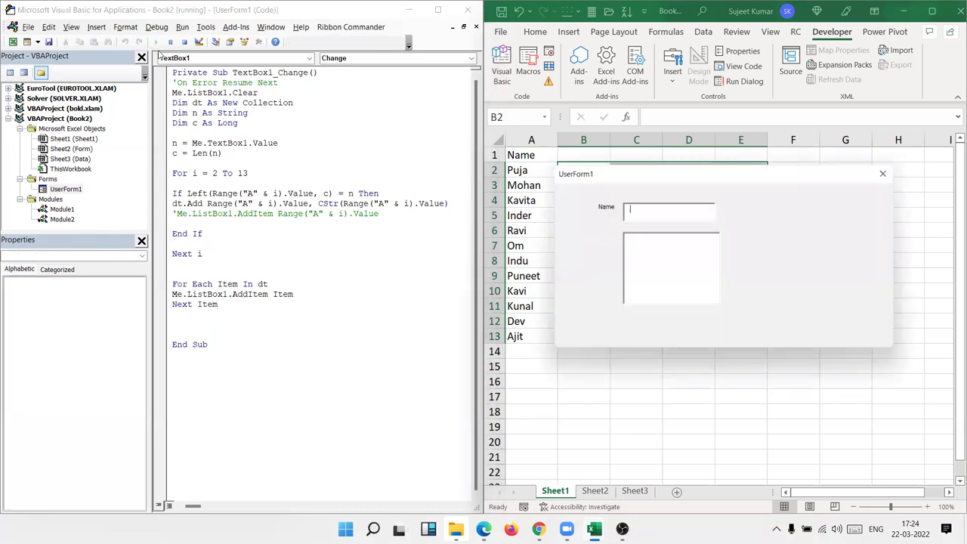
type("Puja")
key("BackSpace")
key("BackSpace")
key("BackSpace")
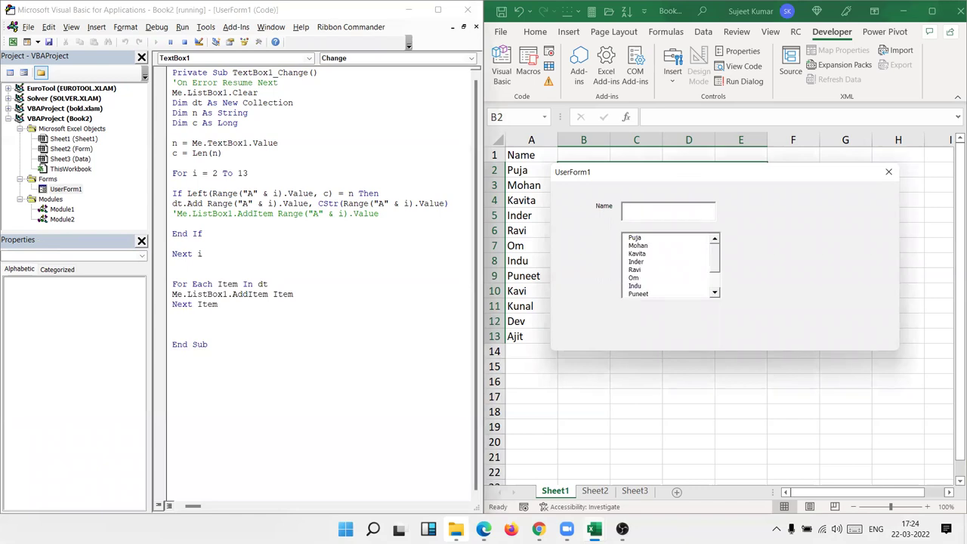
type("R")
key("BackSpace")
type("O")
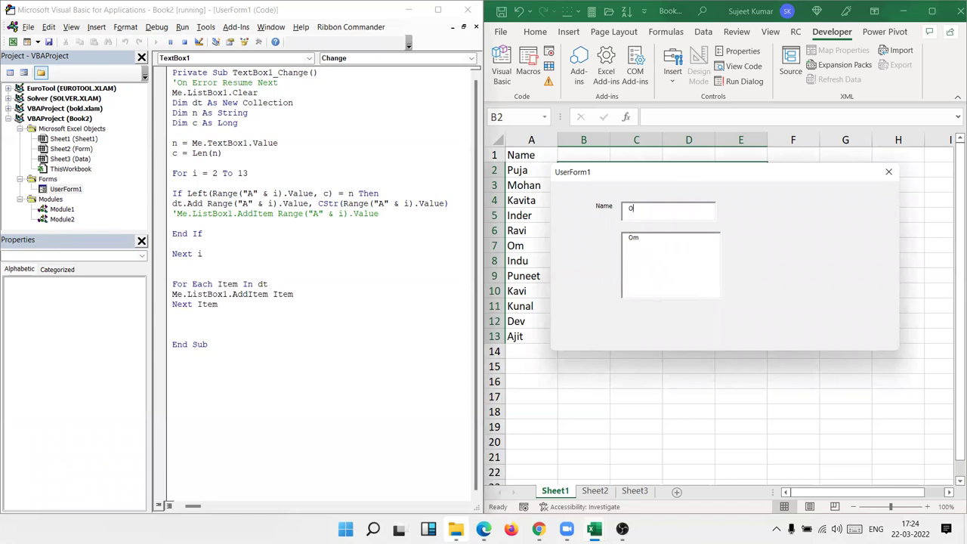
key("BackSpace")
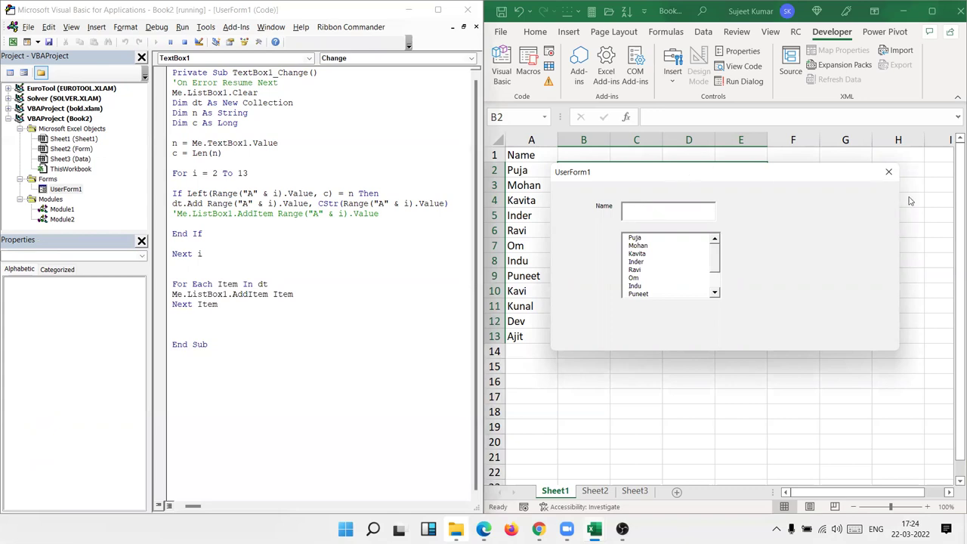
left_click(889, 171)
left_click(521, 340)
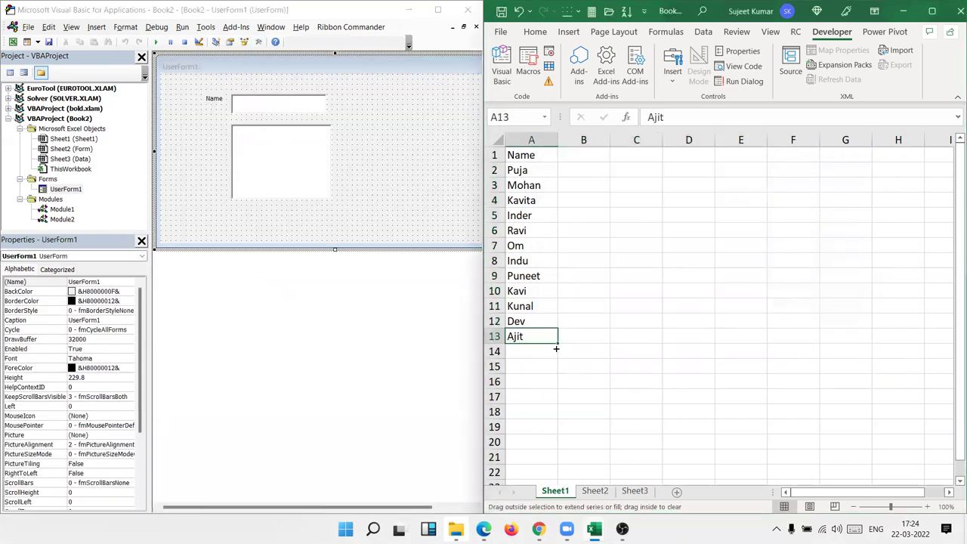
Step: Fill names down to A21, uncomment On Error Resume Next, and change the loop to For i = 2 To 21
left_click_drag(556, 343, 557, 462)
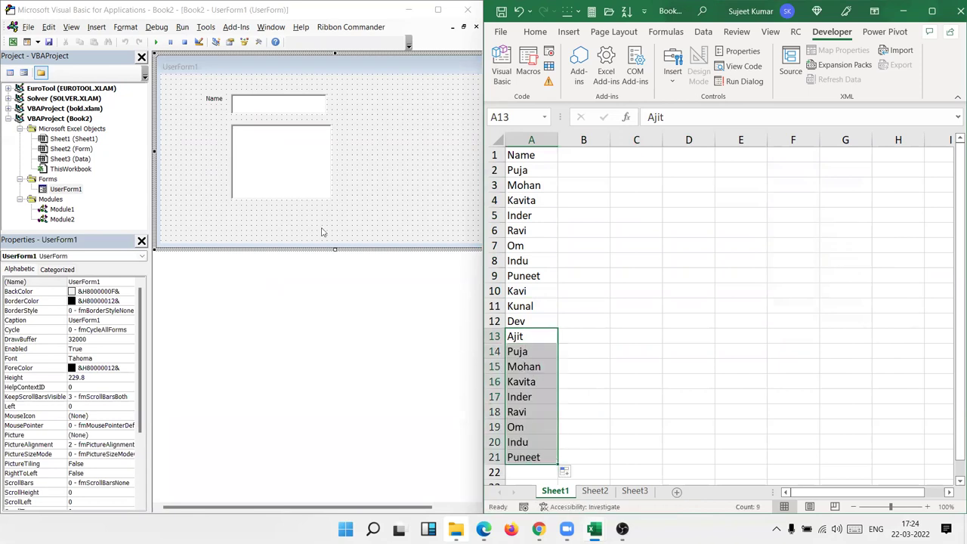
double_click(331, 159)
left_click(178, 83)
key("BackSpace")
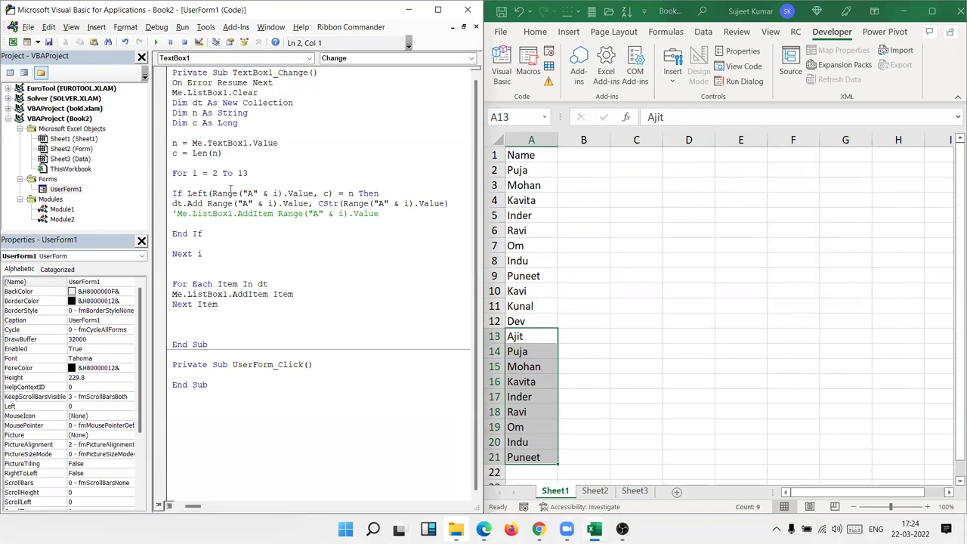
left_click(257, 171)
double_click(242, 173)
type("21")
left_click(308, 232)
Step: Run the form, type P to confirm Puja and Puneet appear once, then close it
left_click(218, 224)
left_click(158, 43)
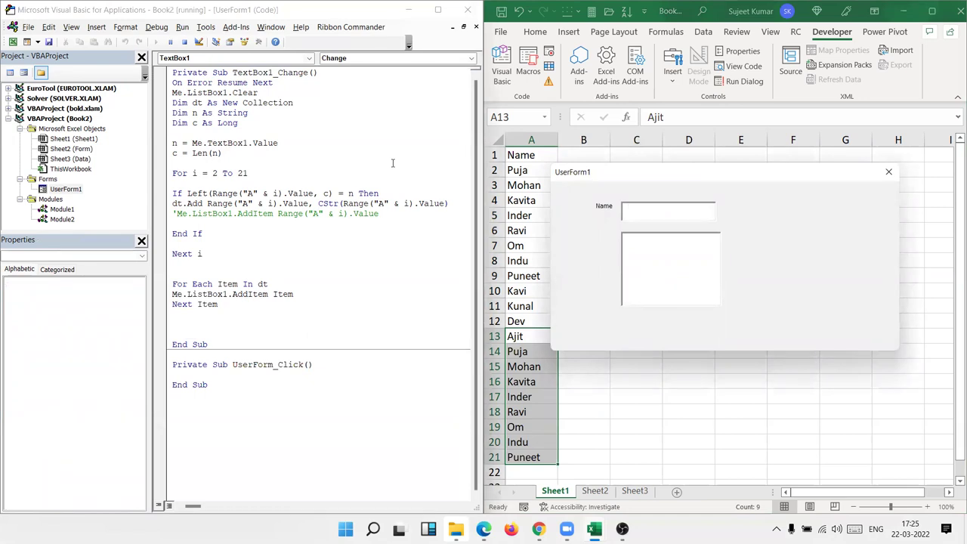
type("P")
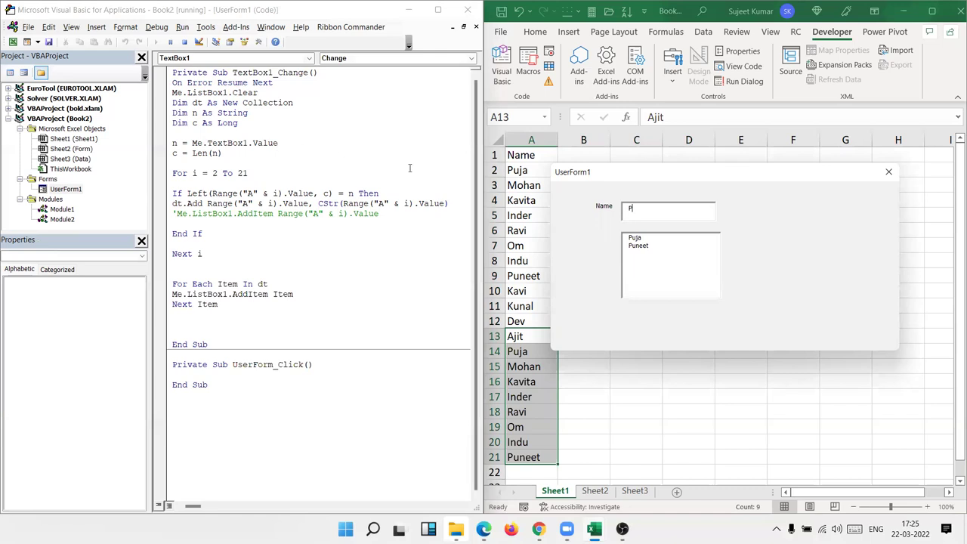
left_click(888, 172)
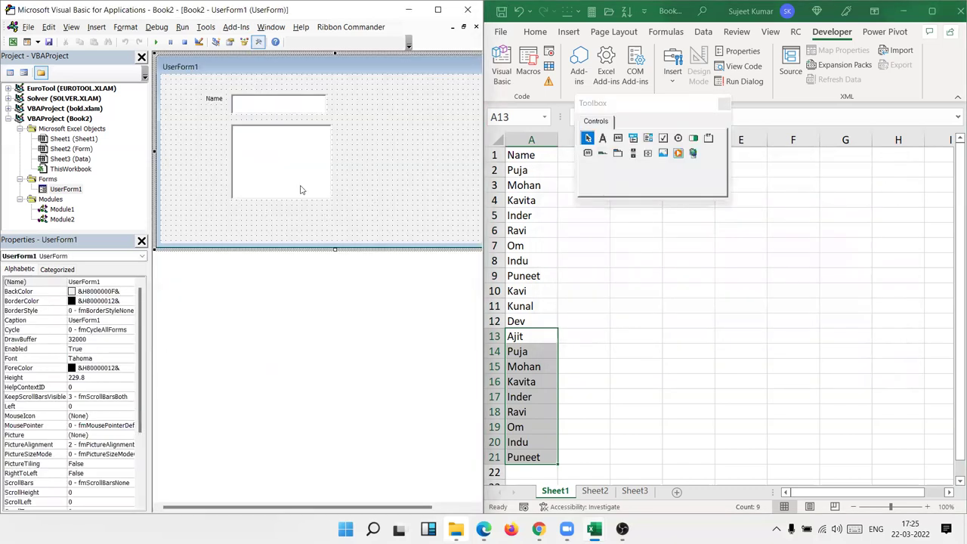
Step: Check ListBox1's Visible property choices without changing them, then reopen TextBox1's Change code
left_click(300, 189)
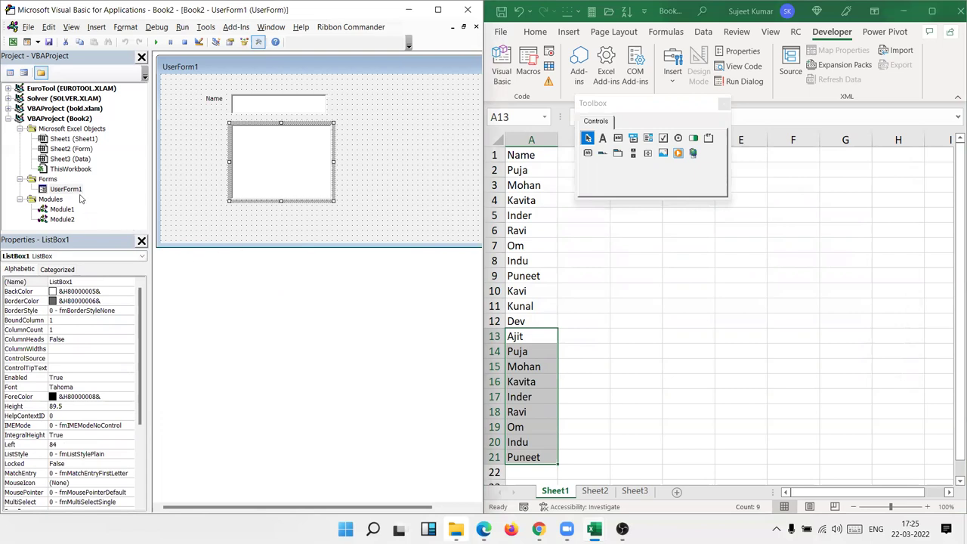
left_click_drag(142, 347, 145, 497)
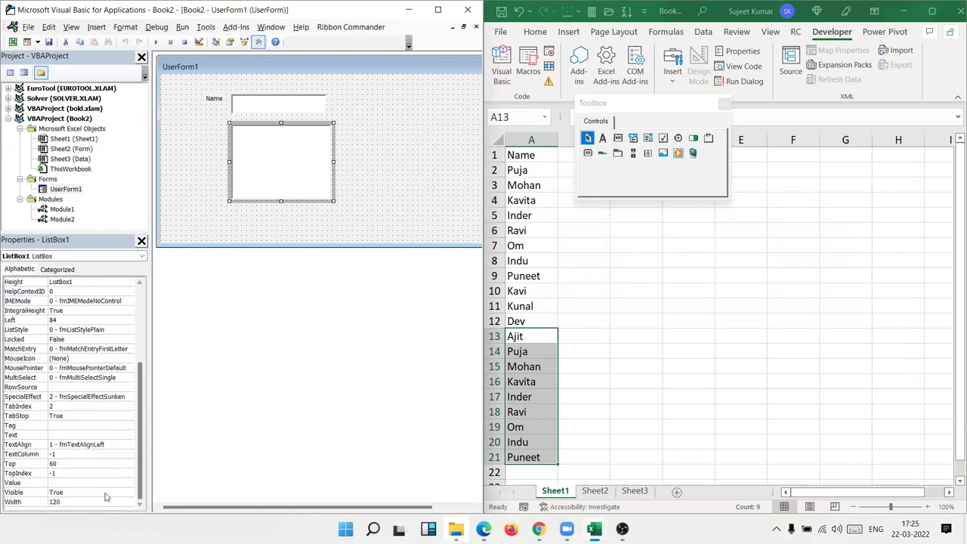
left_click(129, 492)
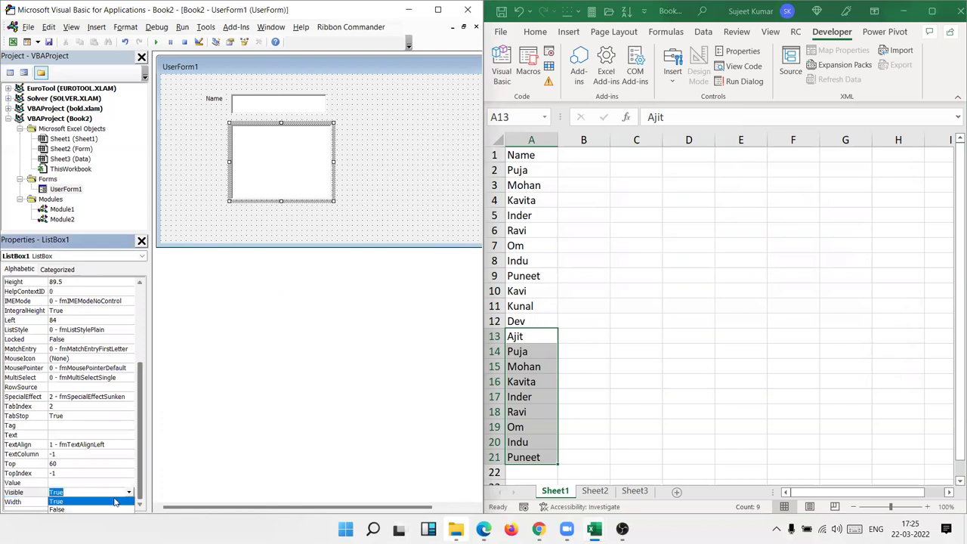
left_click(105, 511)
left_click(325, 102)
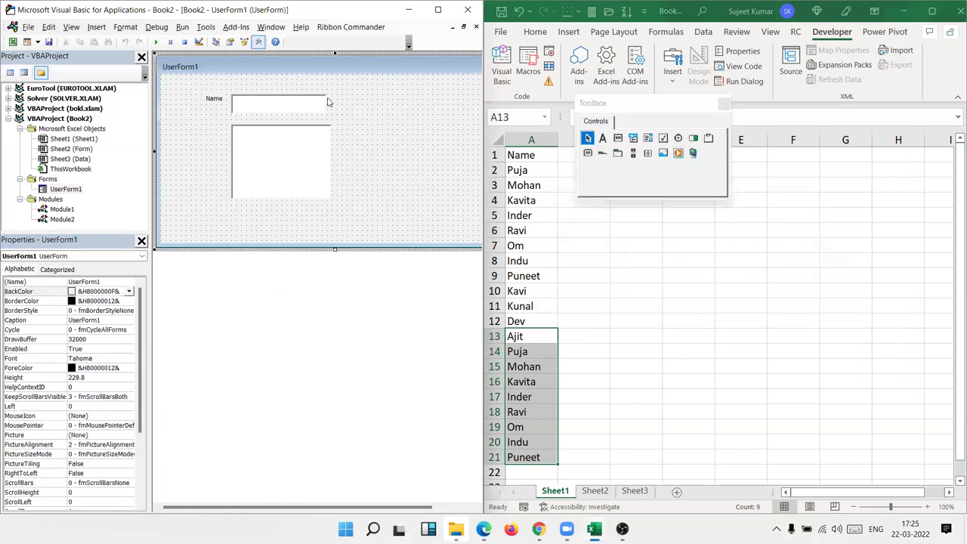
double_click(314, 93)
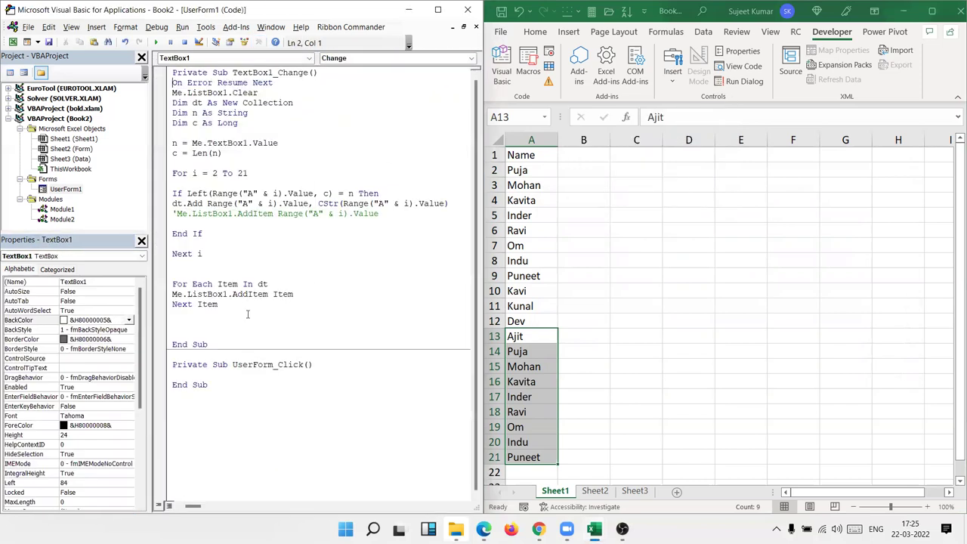
Step: Add the line Me.ListBox1.Value = True at the end of TextBox1_Change
left_click(182, 324)
key("Return")
key("Up")
type("me")
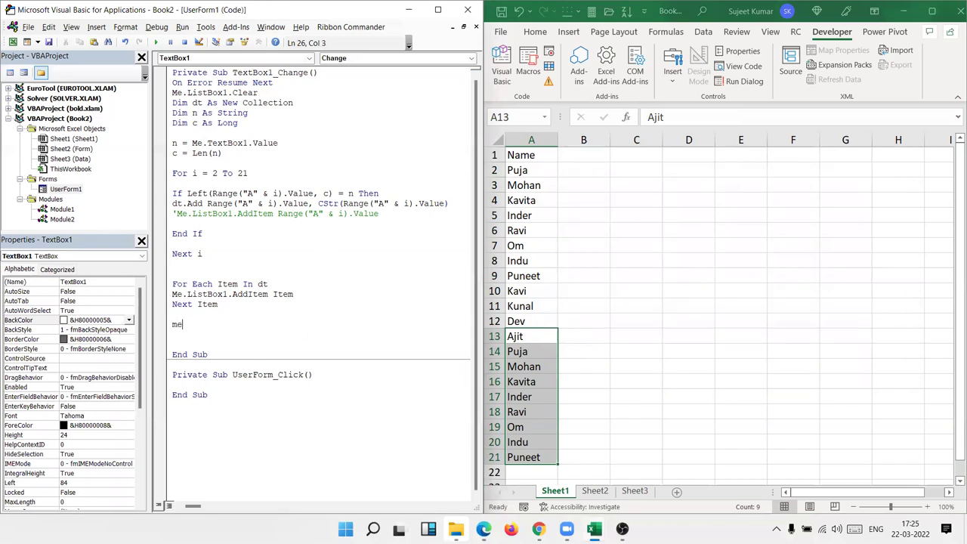
type(".li")
key("Tab")
type(".v")
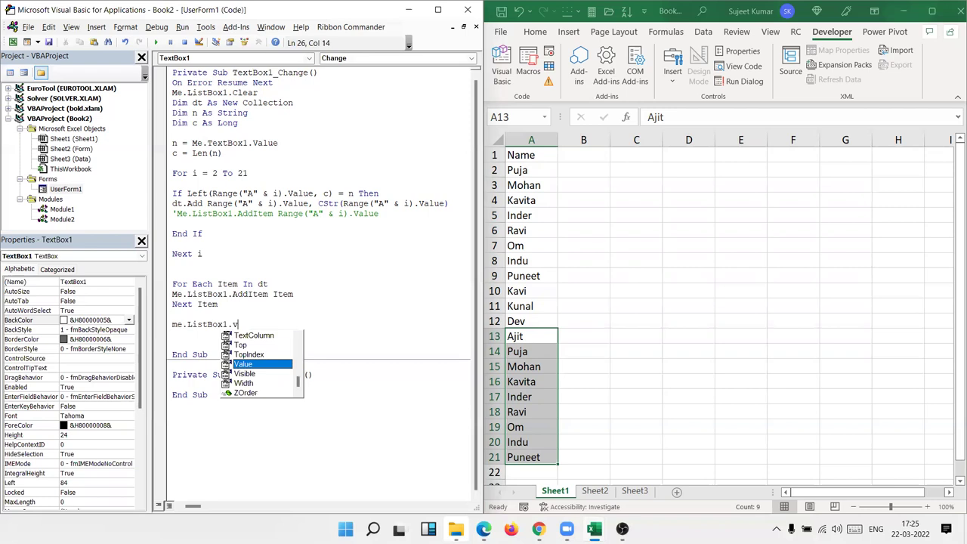
key("Tab")
type("=tru")
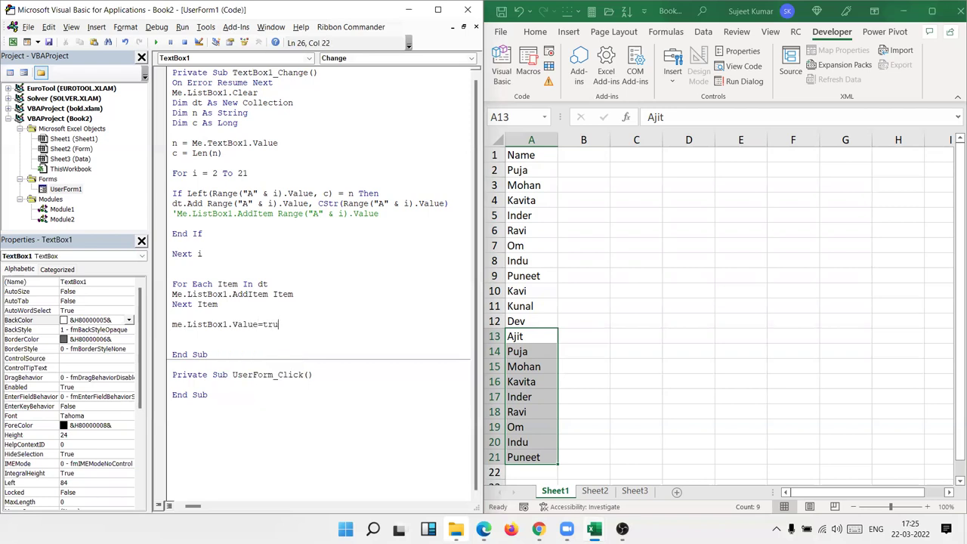
type("e")
key("Return")
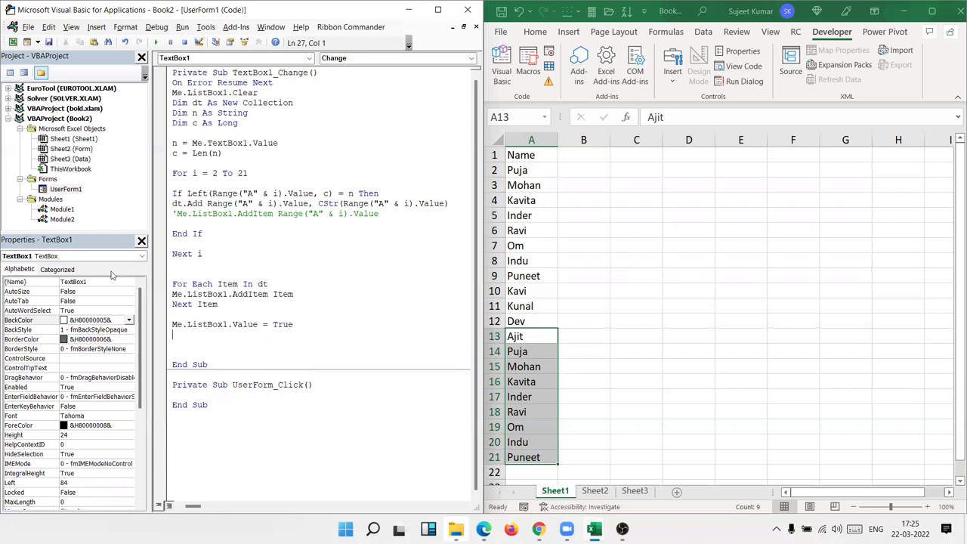
Step: Create the ListBox1_Click procedure from the form design and open a blank line in UserForm_Click
double_click(66, 190)
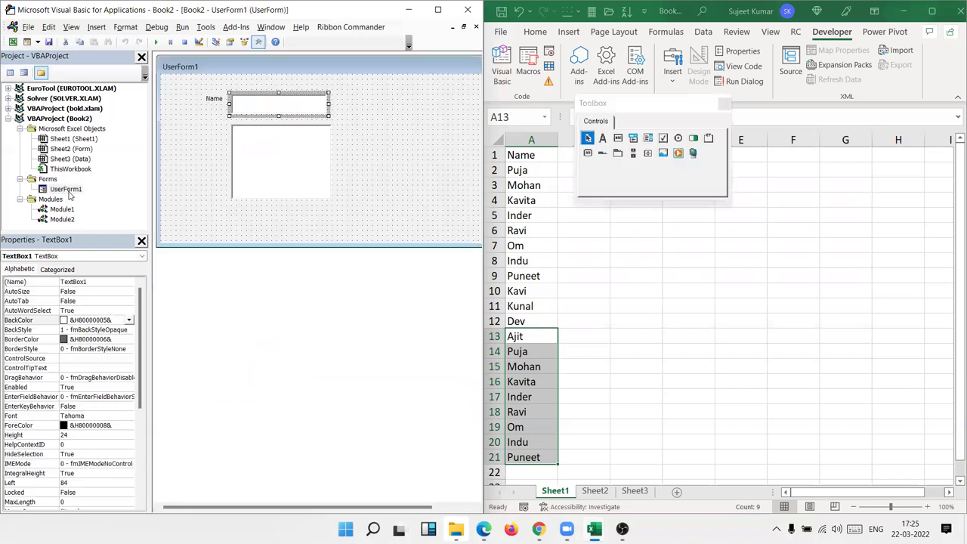
double_click(277, 195)
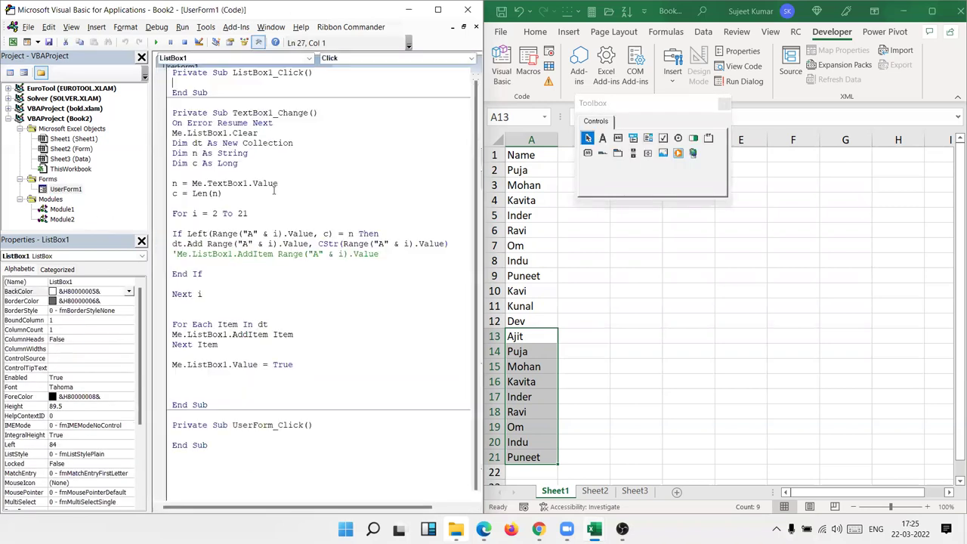
left_click(191, 434)
key("Return")
key("Return")
left_click(169, 445)
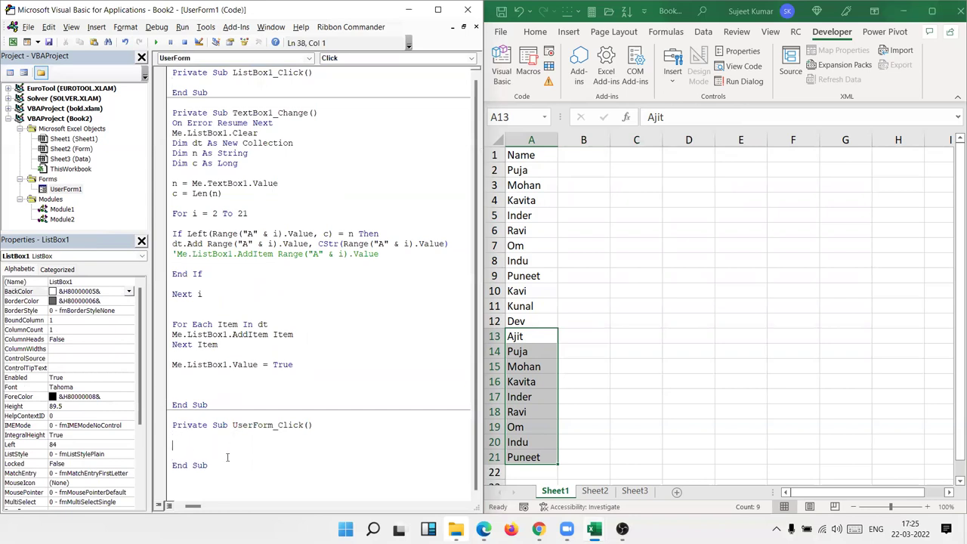
Step: In UserForm_Click, write Me.TextBox1.Value = Me.ListBox1.Value
type("me.tex")
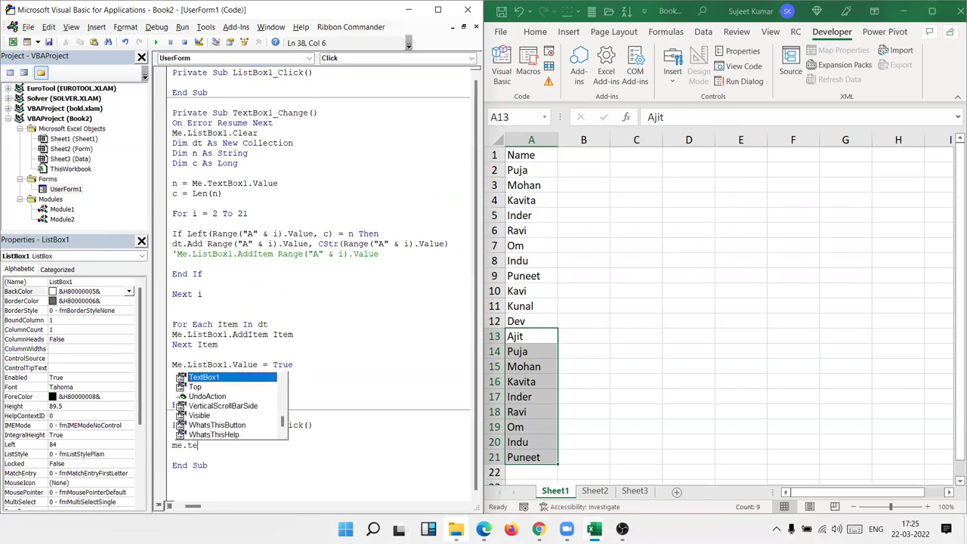
key("Tab")
type(".v")
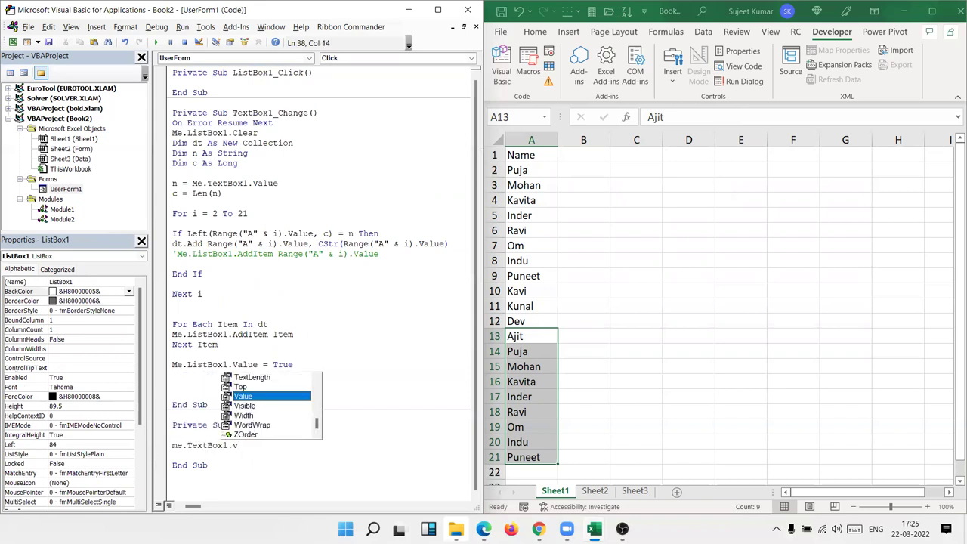
key("Tab")
type("=me")
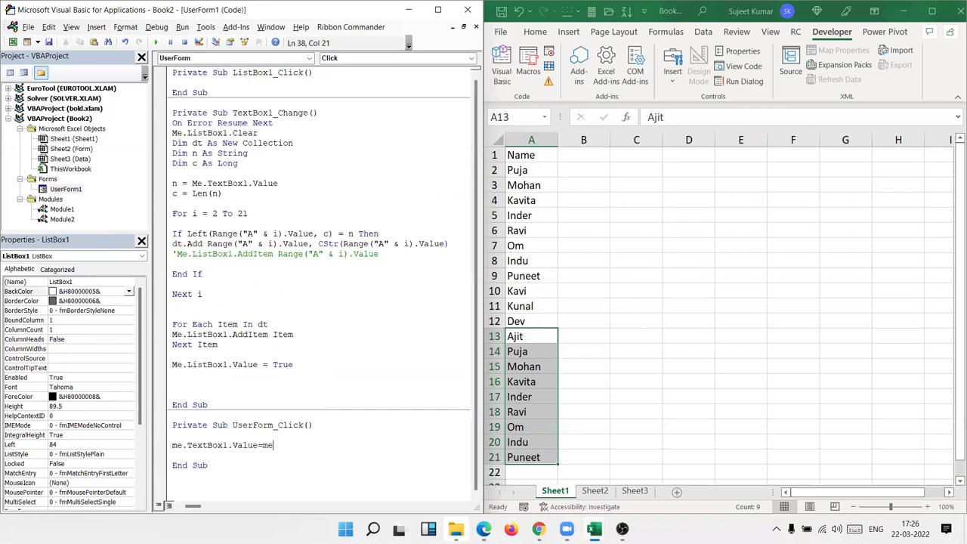
type(".li")
key("Tab")
type("1")
type(".v")
key("Tab")
type("3")
key("BackSpace")
key("Return")
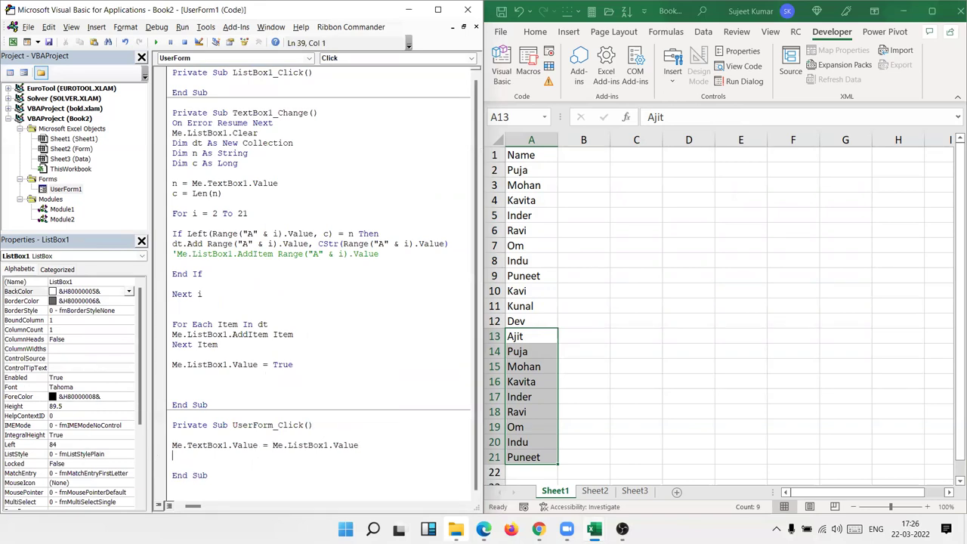
Step: Add Me.ListBox1.Visible = True below it and run the form
type("me.li")
key("Tab")
type(".vi")
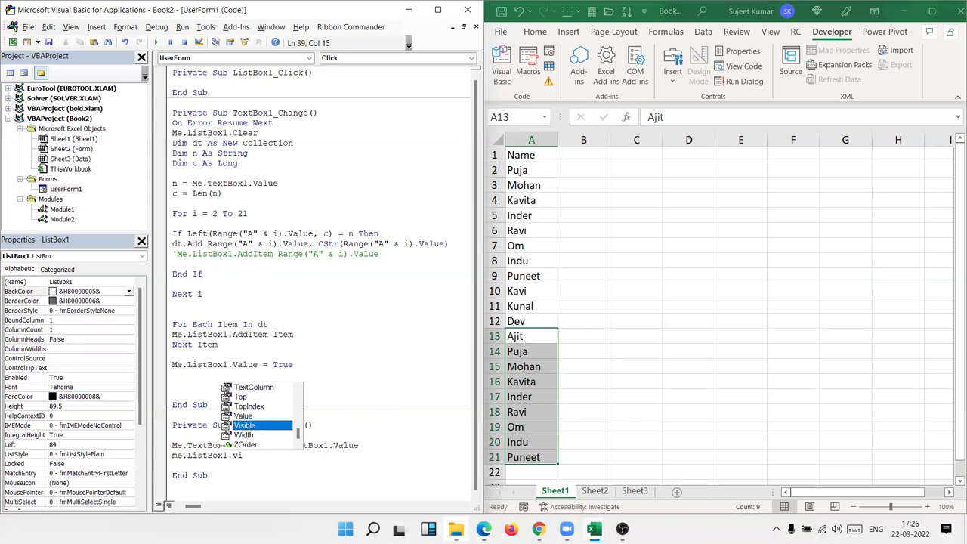
key("Tab")
type("=t")
key("Tab")
left_click(253, 484)
left_click(259, 304)
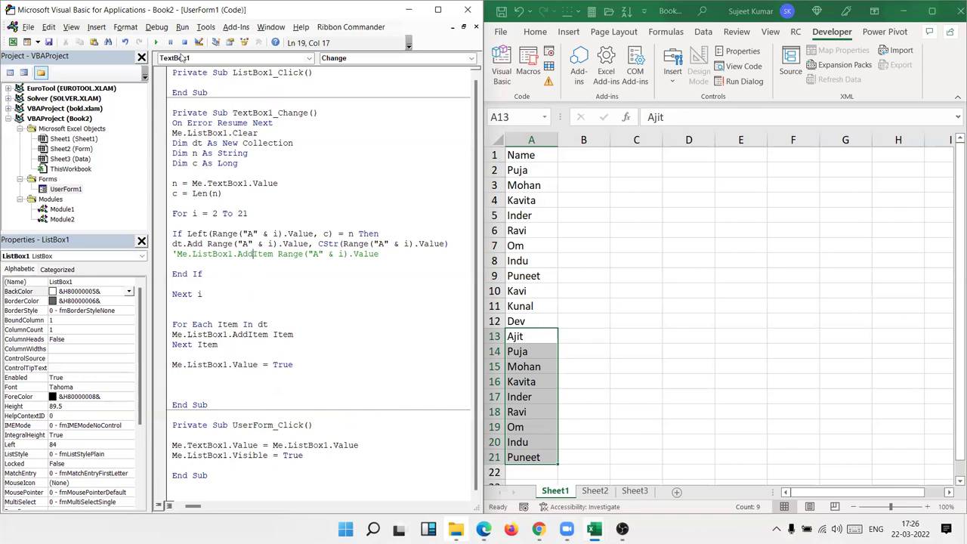
left_click(156, 41)
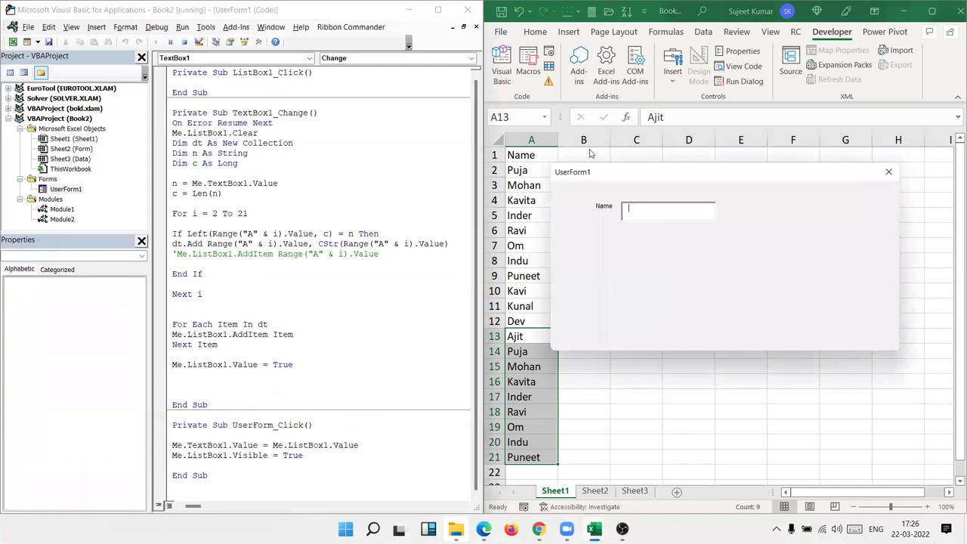
Step: Type P in the running form's Name box, then close the form
type("P")
left_click(889, 171)
Step: In TextBox1_Change, change Me.ListBox1.Value = True to Me.ListBox1.Visible = True
double_click(269, 113)
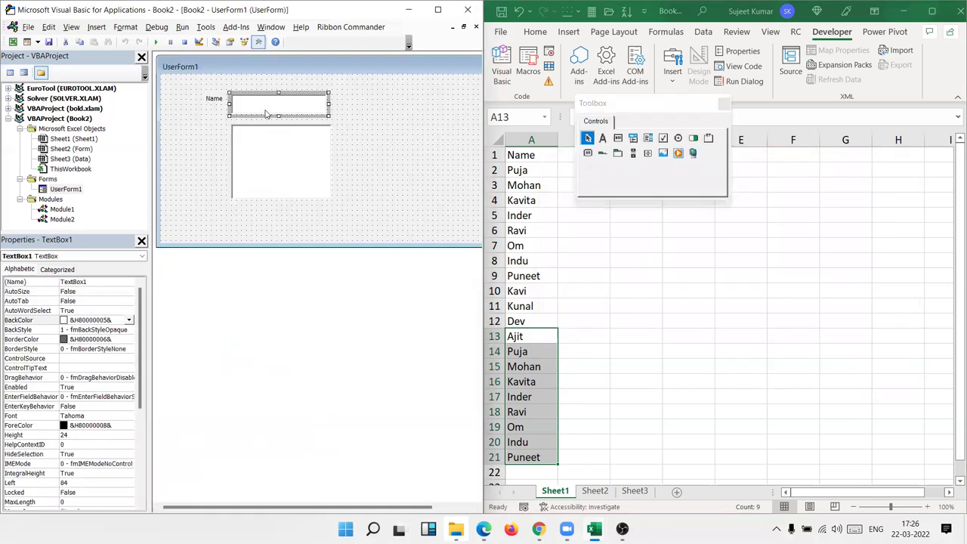
left_click_drag(313, 364, 227, 366)
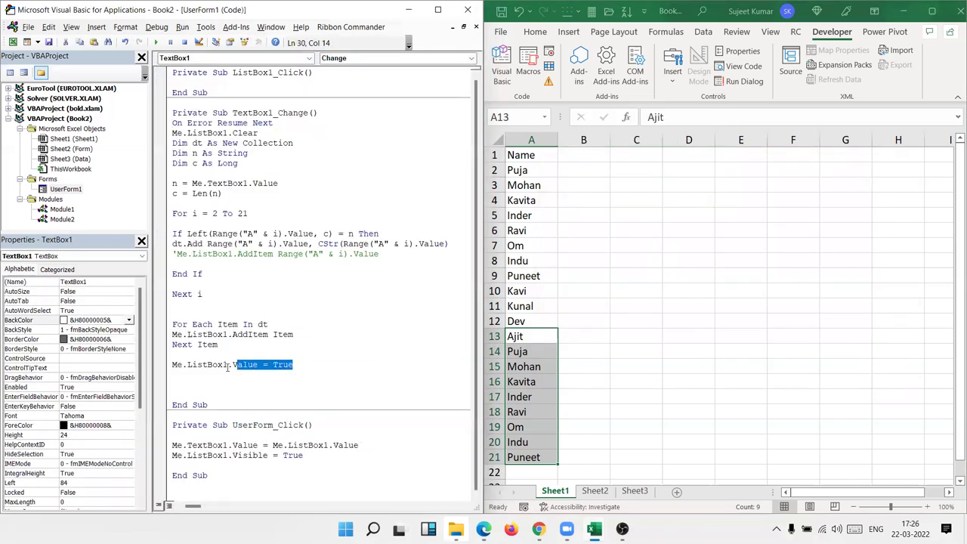
left_click(246, 368)
type(".v")
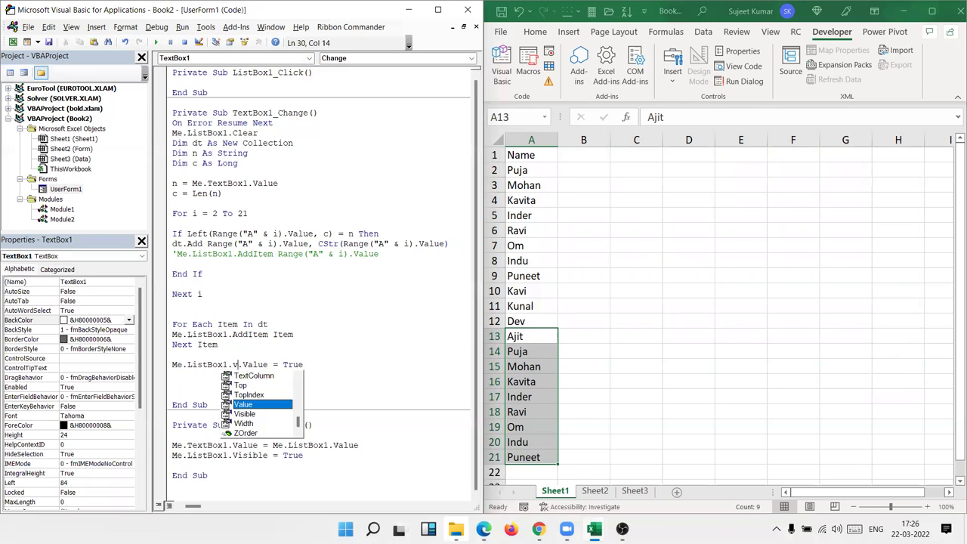
key("Down")
key("Tab")
key("Delete")
key("Delete")
key("Delete")
key("Delete")
key("Delete")
key("Delete")
left_click(338, 309)
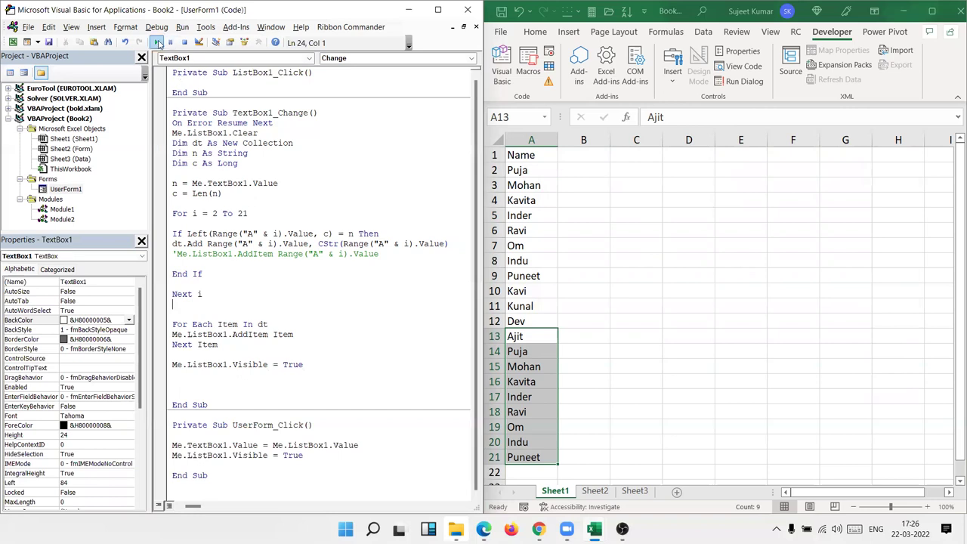
Step: Rerun the form, type P, and pick Puja from the matching names
left_click(157, 42)
type("P")
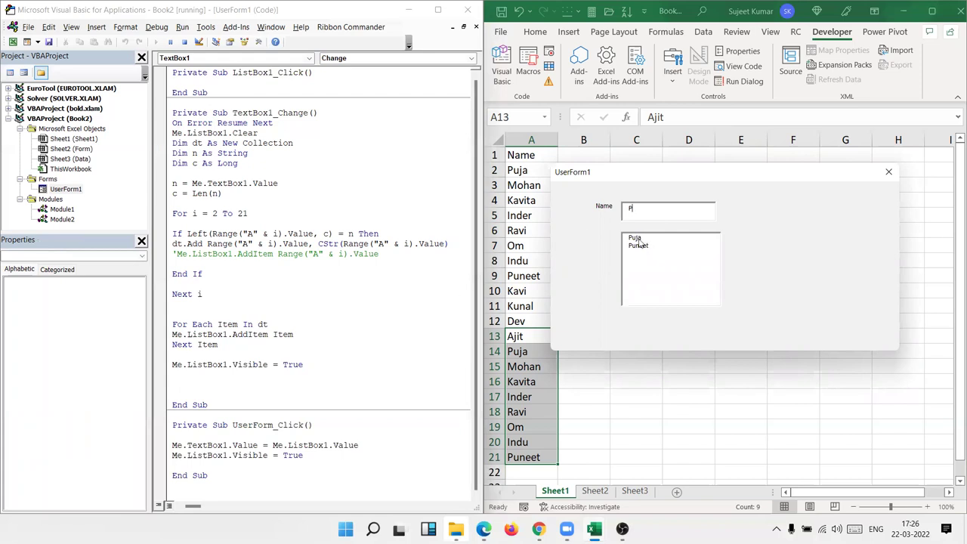
left_click(639, 239)
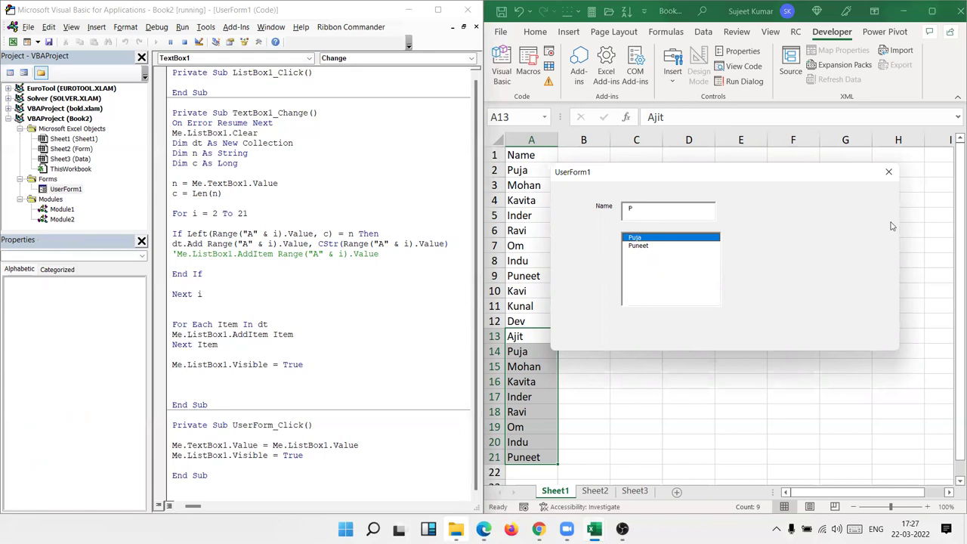
Step: Cut the two value-copy and visibility lines from UserForm_Click and paste them into ListBox1_Click
left_click(889, 172)
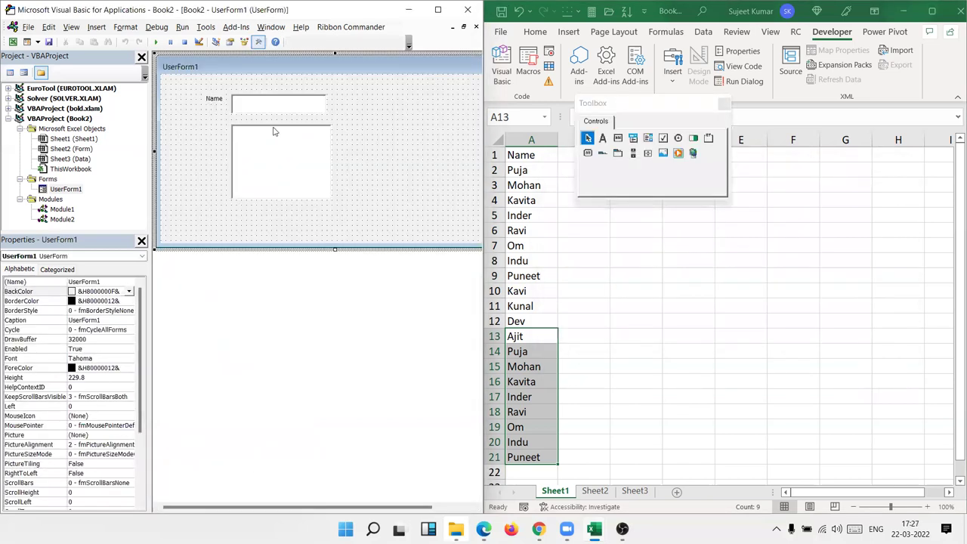
double_click(274, 132)
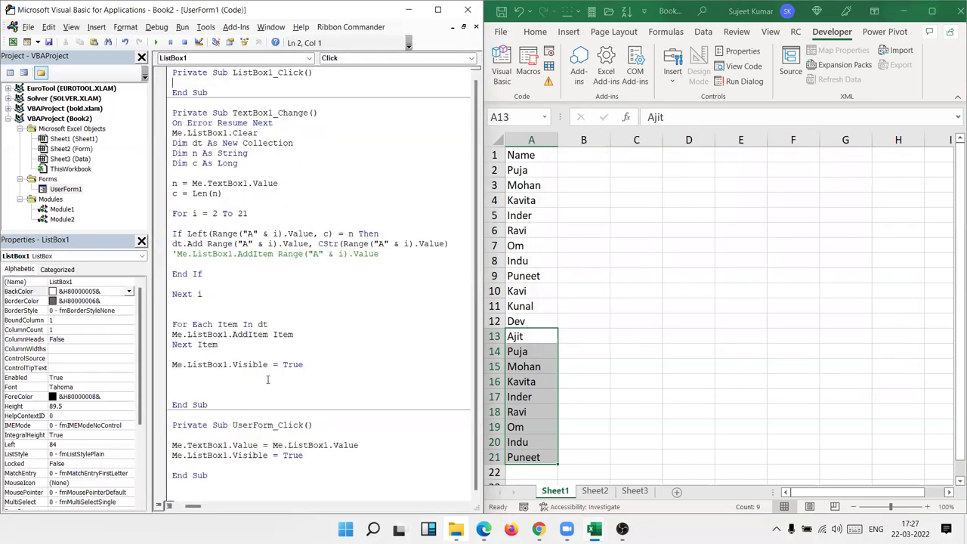
mouse_move(222, 466)
left_mouse_down()
mouse_move(303, 455)
mouse_move(172, 446)
left_mouse_up()
left_click(300, 462)
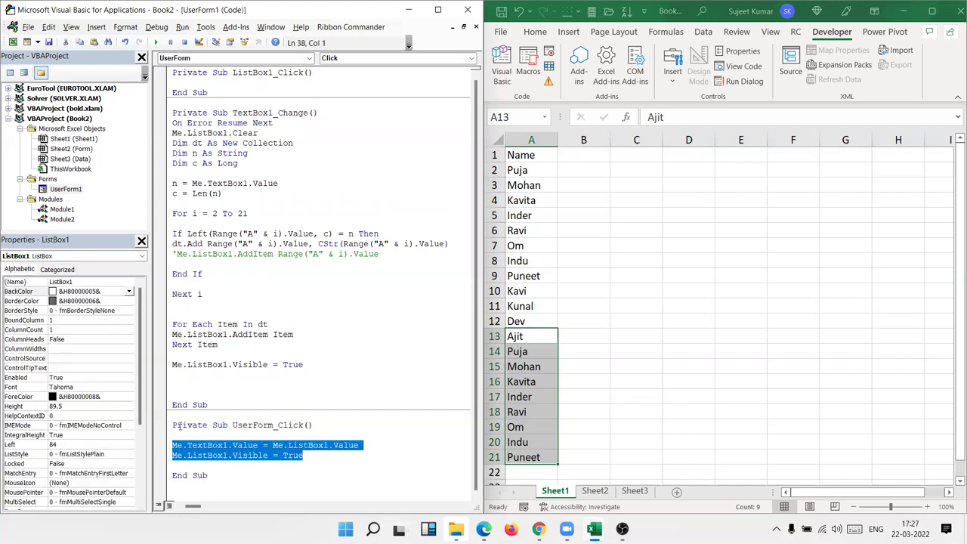
key("ctrl+x")
left_click(194, 83)
key("ctrl+v")
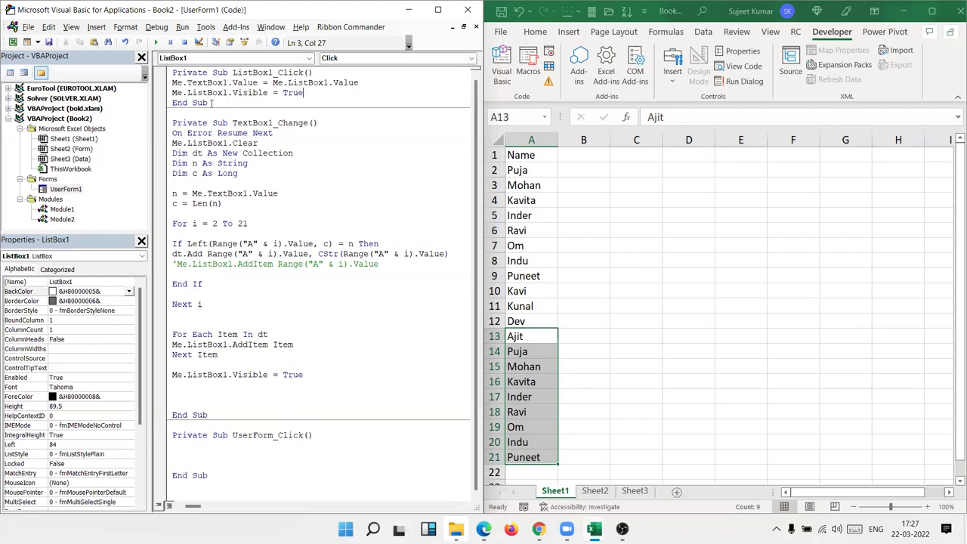
Step: Run the form, type P, select Puja to fill the Name box, then close it
left_click(156, 41)
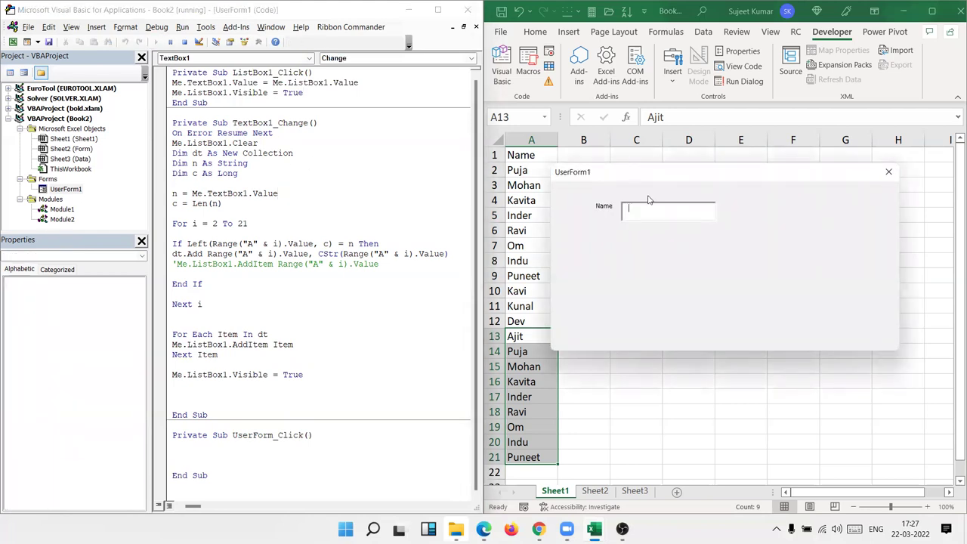
left_click_drag(637, 174, 636, 190)
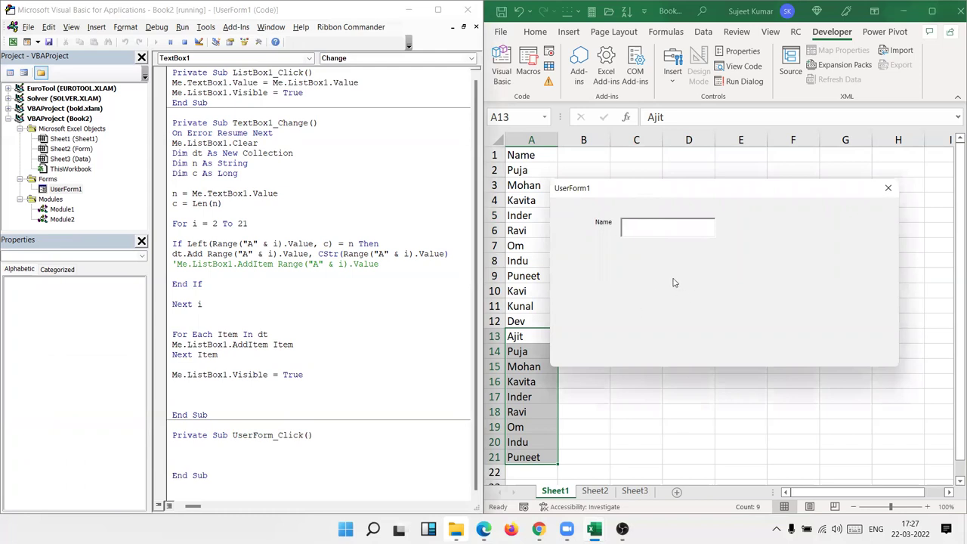
type("P")
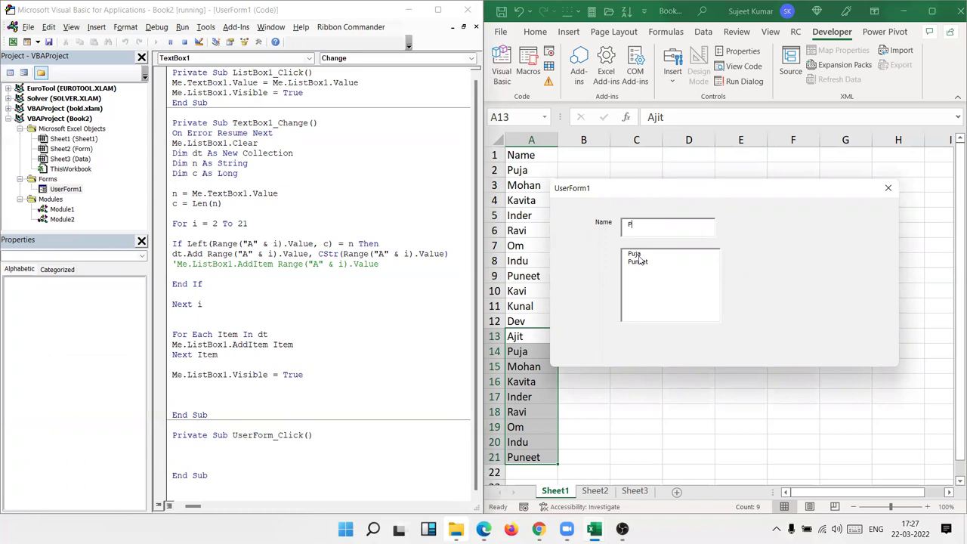
left_click(637, 255)
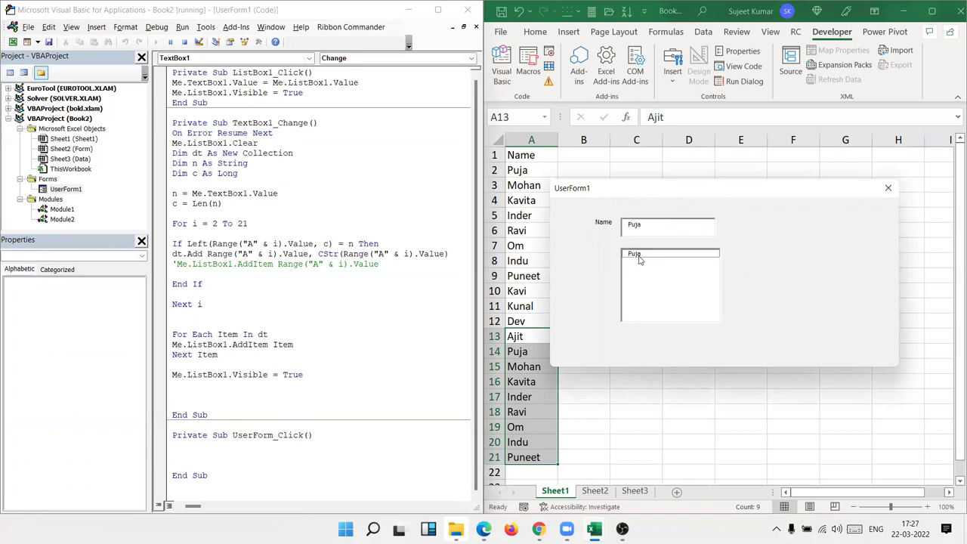
left_click(635, 255)
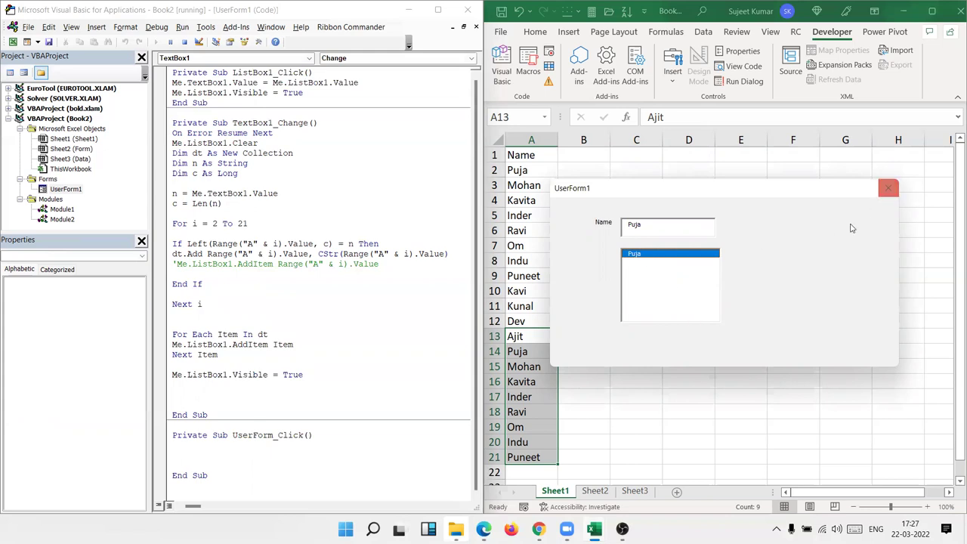
left_click(883, 194)
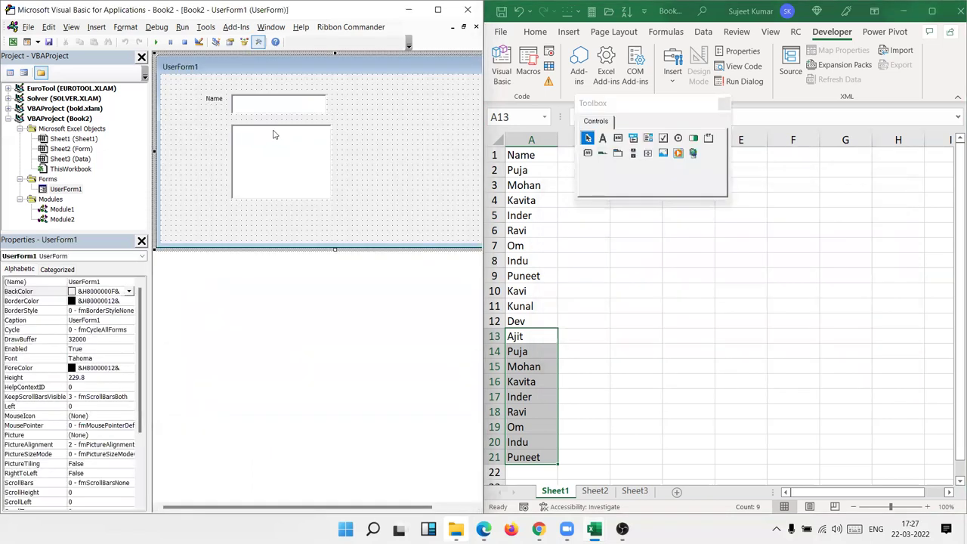
Step: In ListBox1_Click, change Me.ListBox1.Visible from True to False
double_click(280, 154)
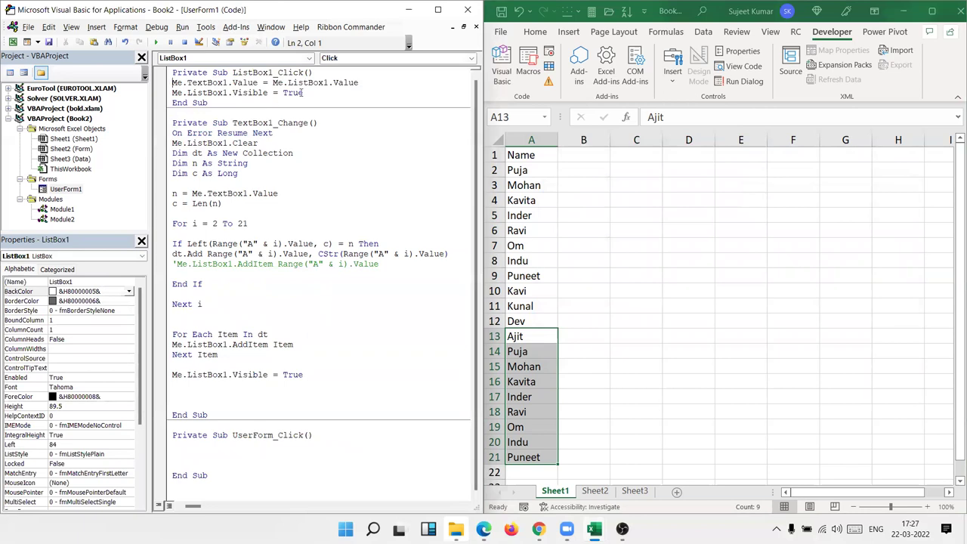
double_click(349, 84)
double_click(292, 92)
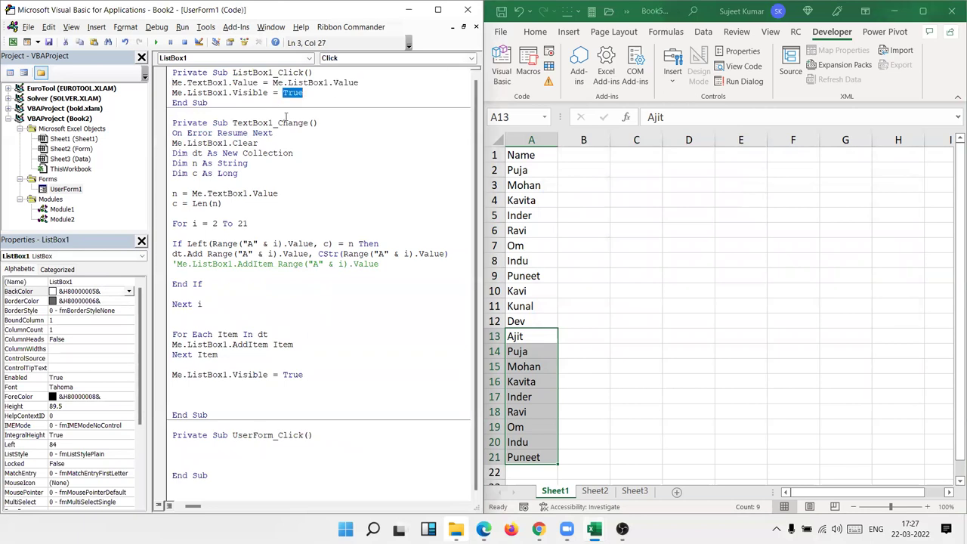
type("fals")
type("e")
left_click(284, 393)
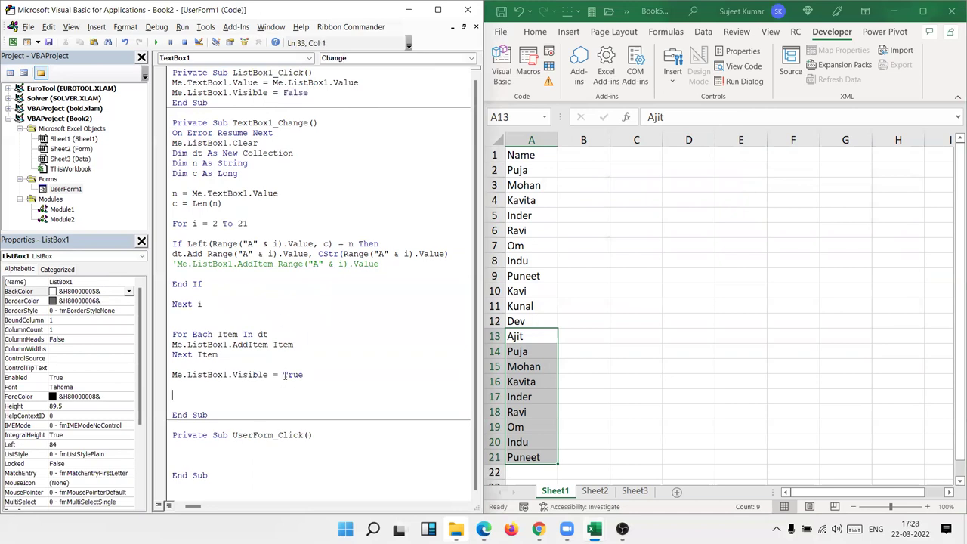
Step: Keep Me.ListBox1.Visible = True in TextBox1_Change and run the form
double_click(288, 374)
double_click(290, 93)
left_click(294, 365)
double_click(293, 375)
type("false")
key("ctrl+z")
left_click(283, 405)
left_click(295, 362)
left_click(156, 42)
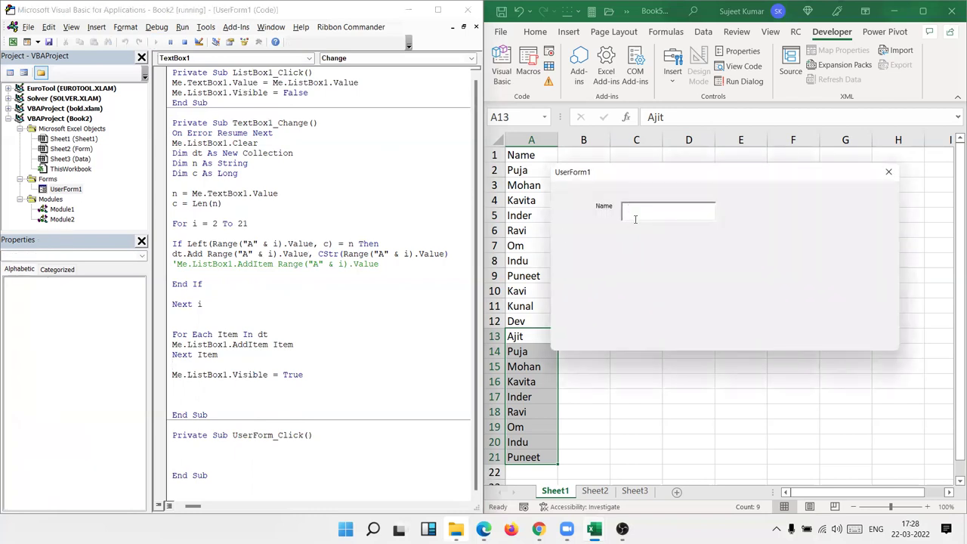
Step: Type P, choose Puja from the list, and close the form
type("P")
left_click(635, 237)
left_click(888, 172)
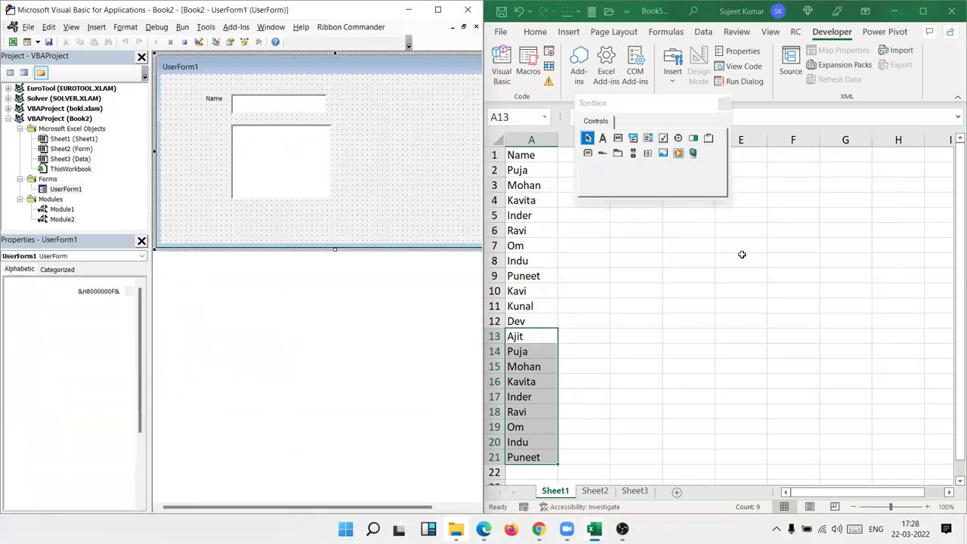
Step: Cancel the stray =PDURATION formula started in cell E8
left_click(737, 257)
type("=p")
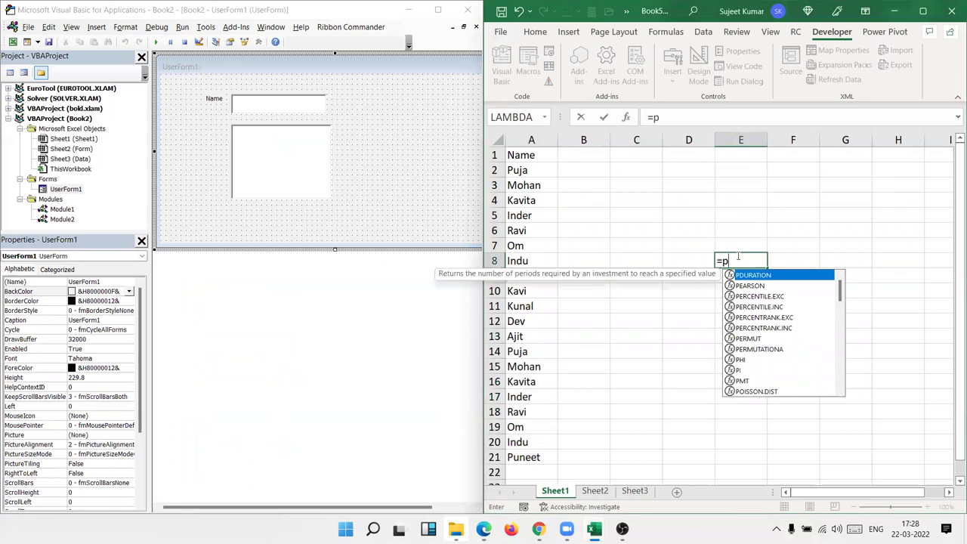
key("Tab")
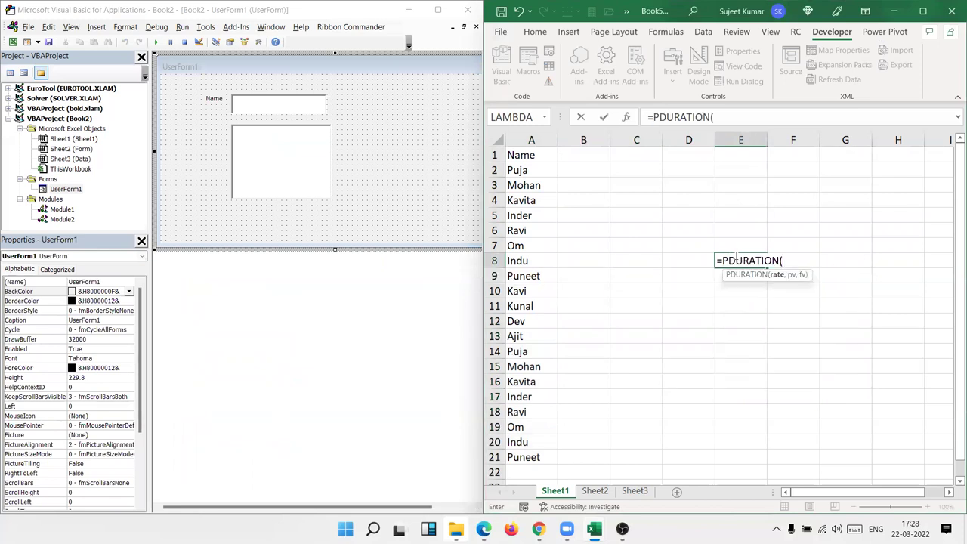
key("Escape")
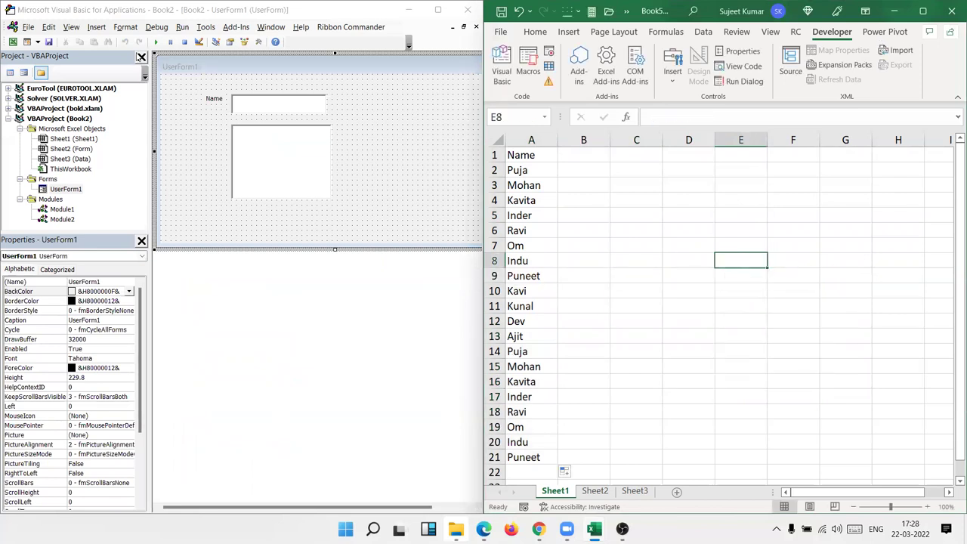
Step: Rerun the form, filter names with 'pu' then 'p', pick Puja, and close it
left_click(159, 43)
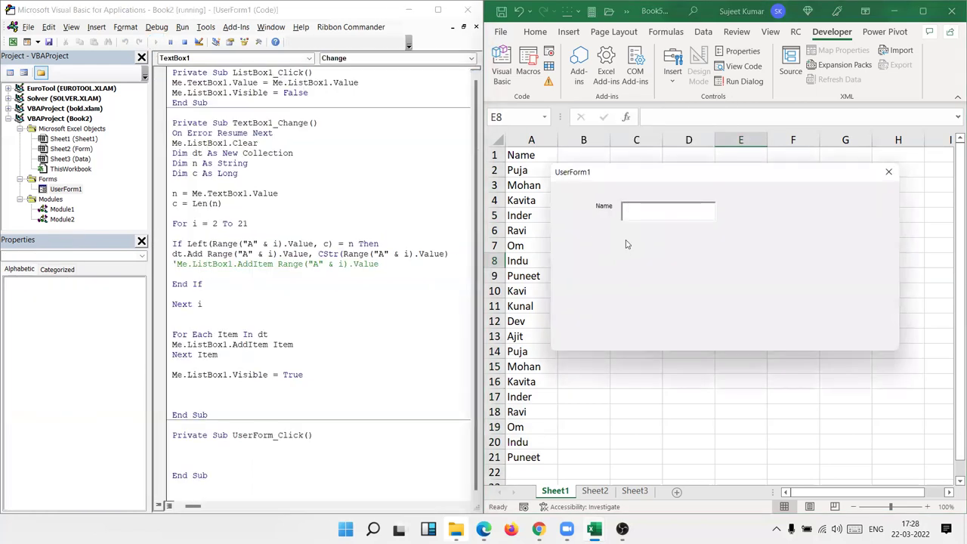
type("p")
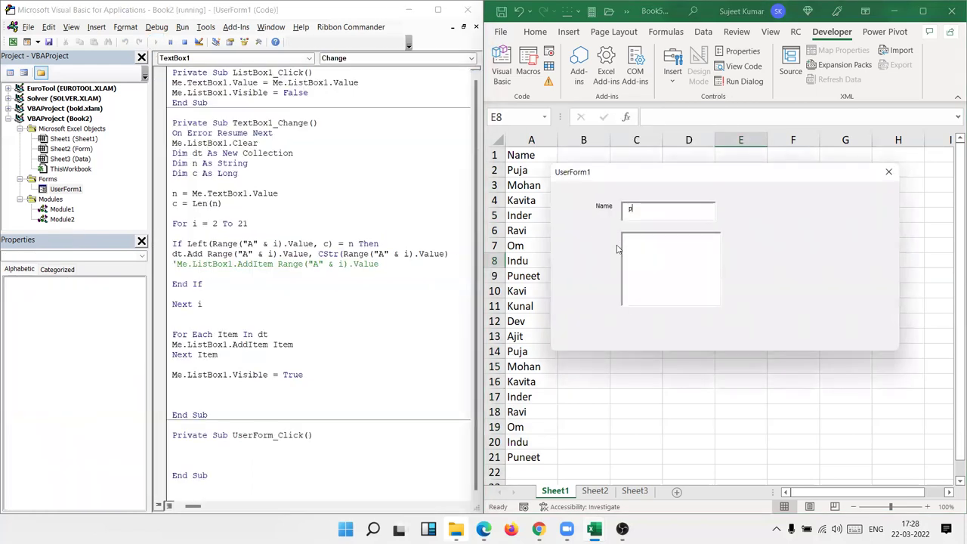
type("u")
key("BackSpace")
key("BackSpace")
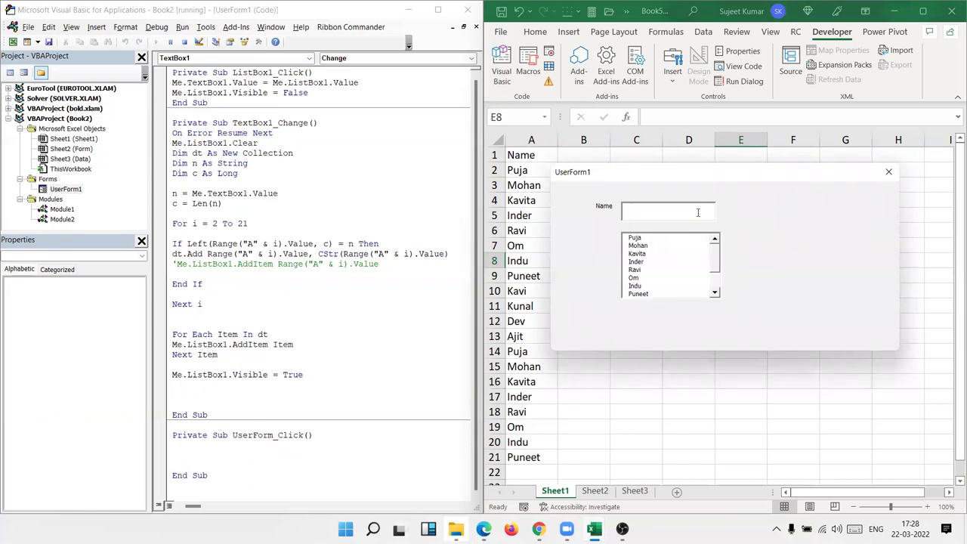
type("p")
left_click(637, 239)
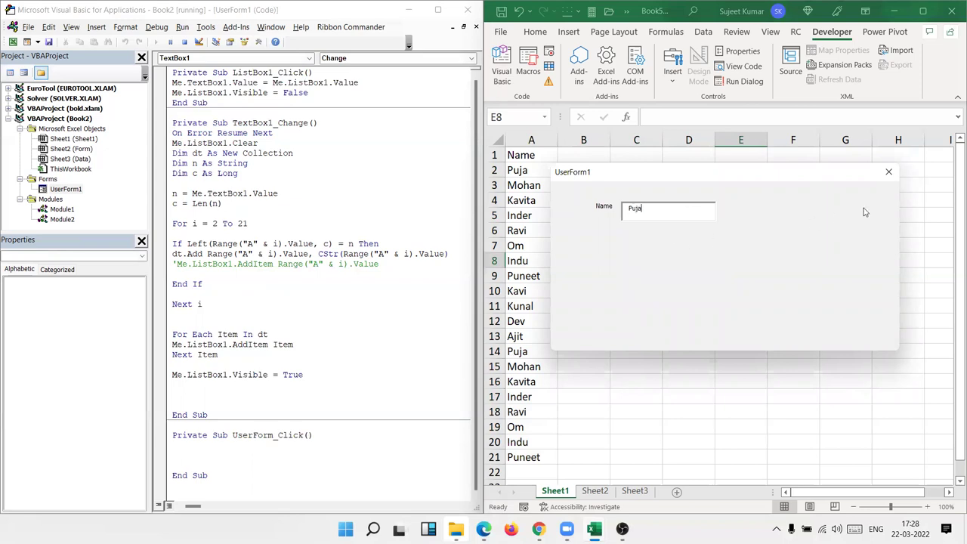
left_click(889, 172)
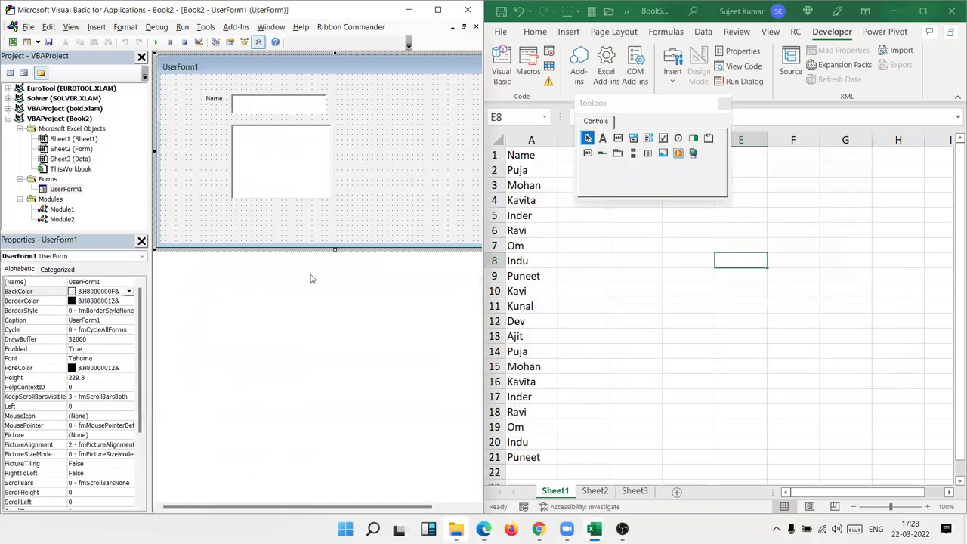
Step: Wrap both sides of the If comparison in TextBox1_Change in UCase()
double_click(292, 135)
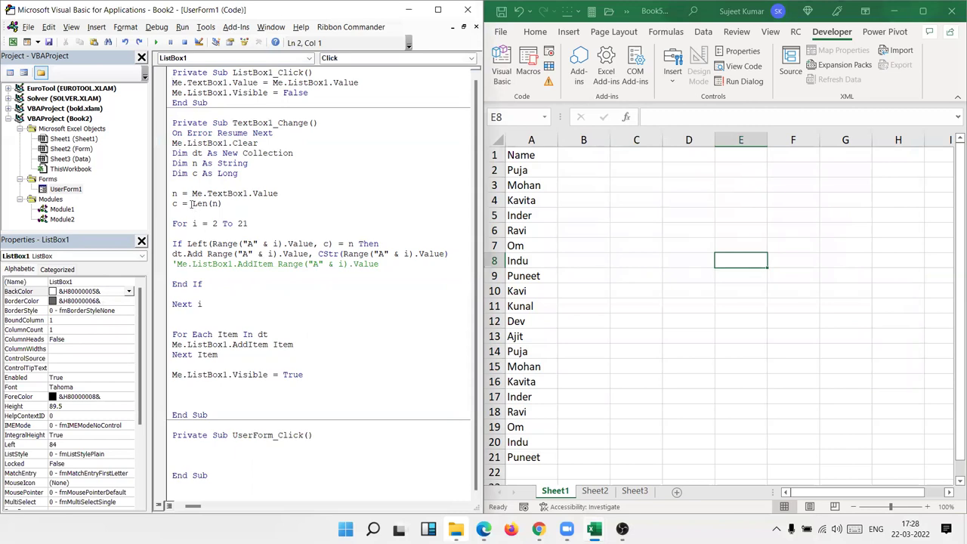
left_click(192, 194)
type("ucase(")
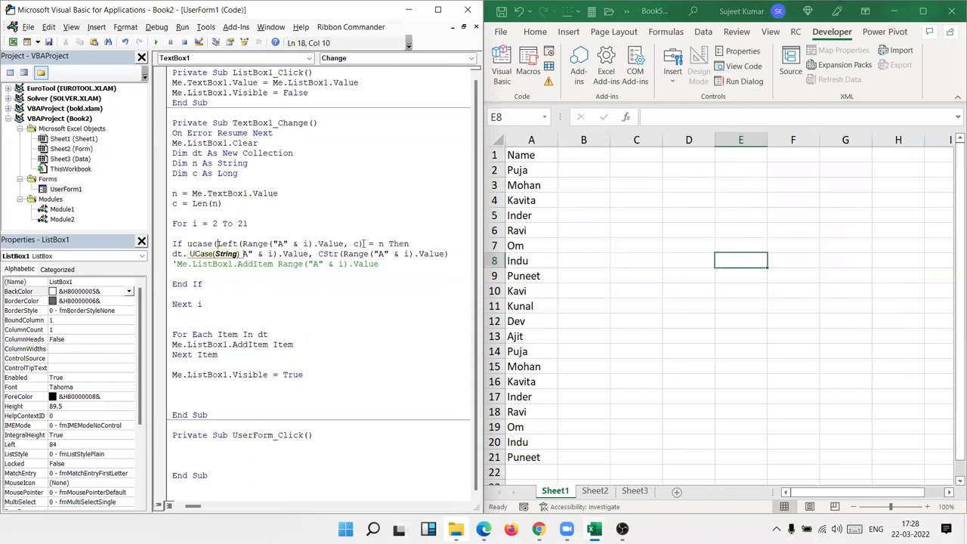
type(")")
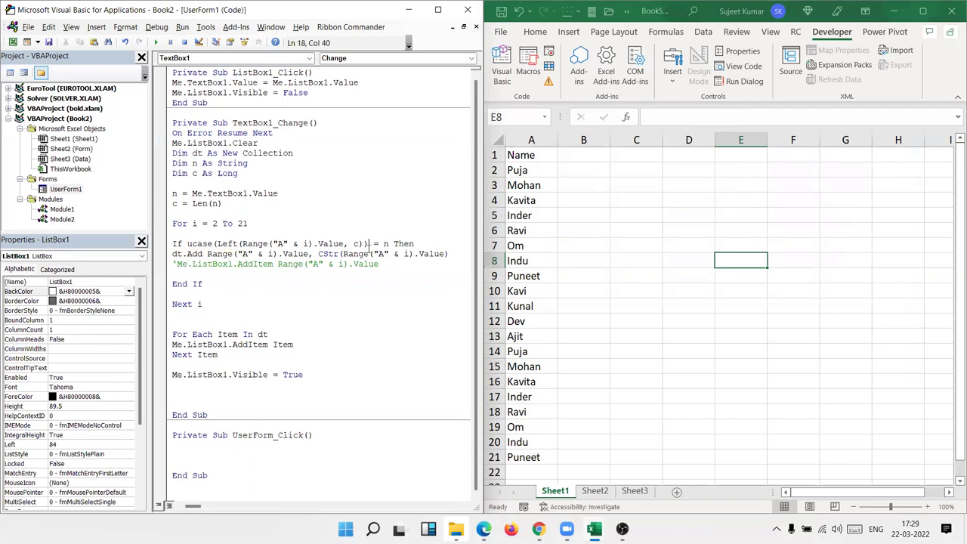
left_click(384, 243)
type("ucase(")
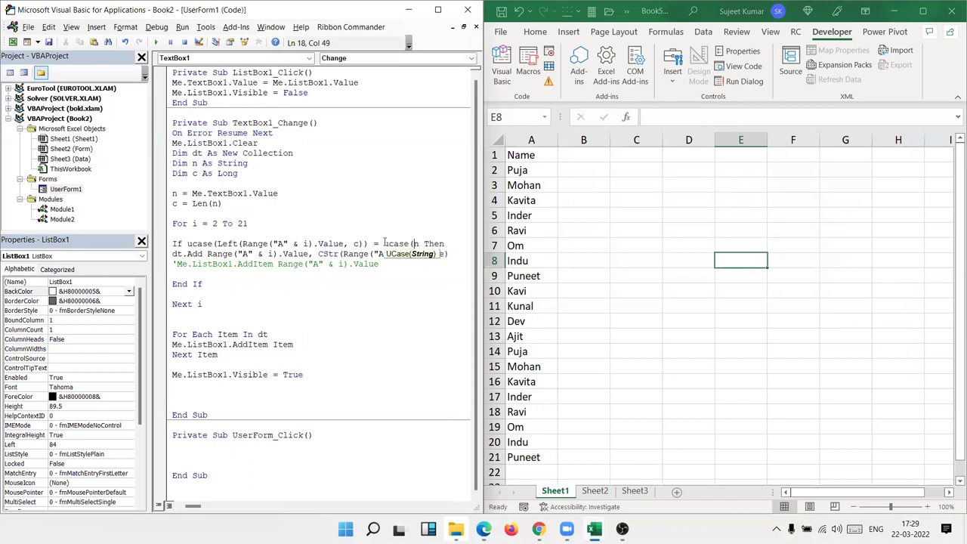
left_click(423, 243)
type(")")
left_click(408, 285)
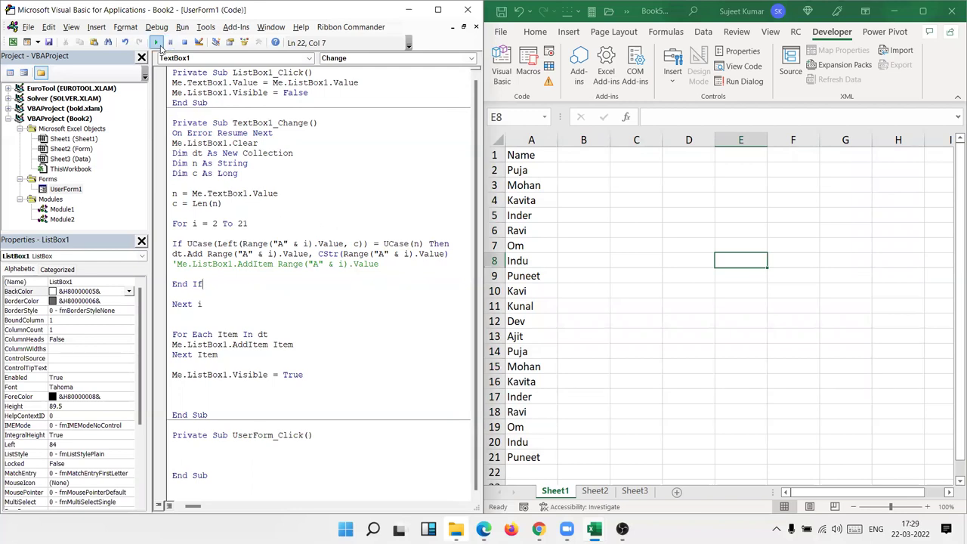
Step: Test the form with P, pick Puja, close it, and return to the workbook
left_click(156, 41)
type("P")
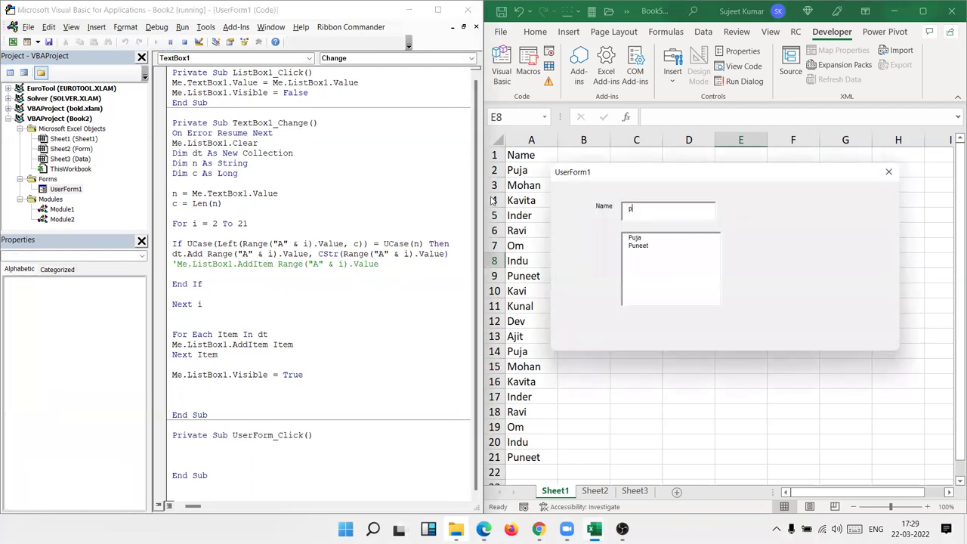
left_click(634, 238)
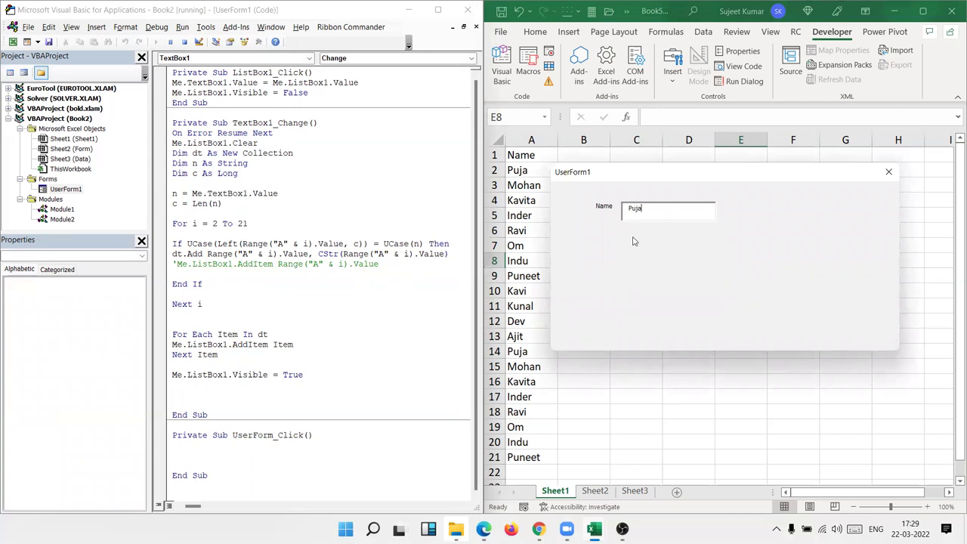
left_click(888, 172)
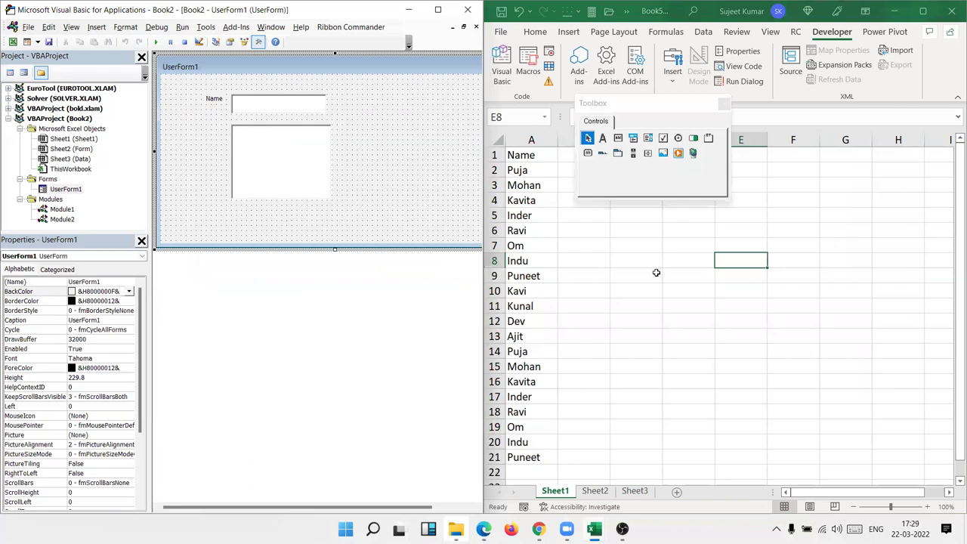
left_click(639, 273)
Step: Maximize Excel and draw an ActiveX Text Box from Developer > Insert over F2:G2
left_click(923, 10)
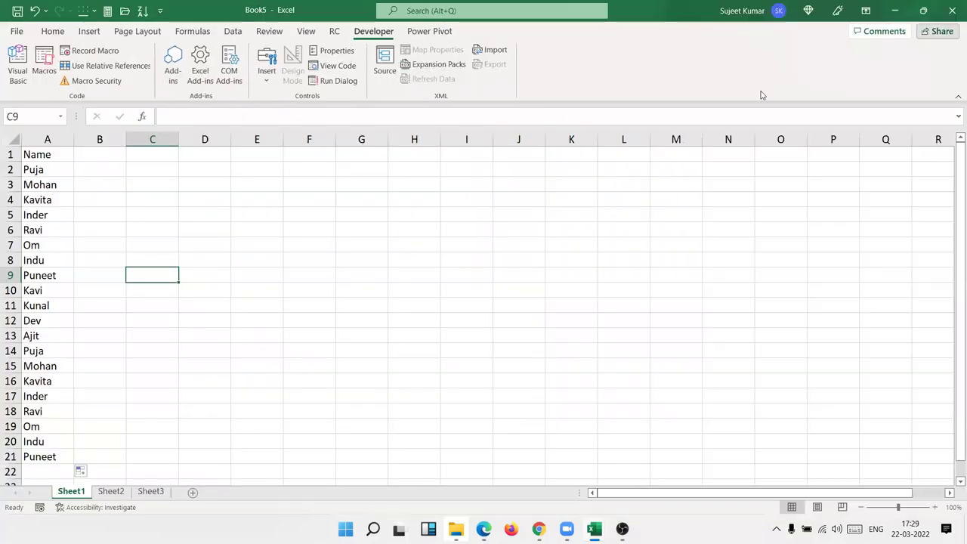
left_click(195, 227)
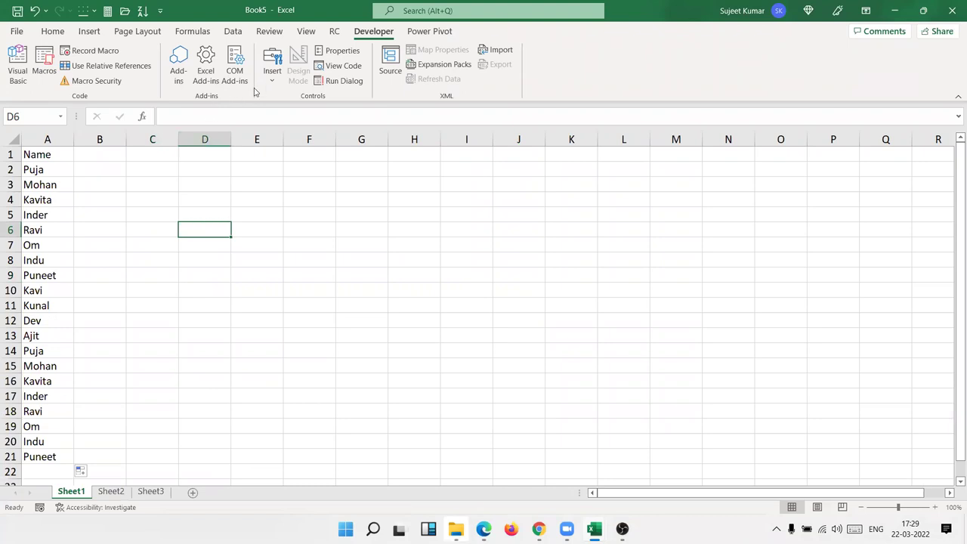
left_click(272, 65)
left_click(304, 164)
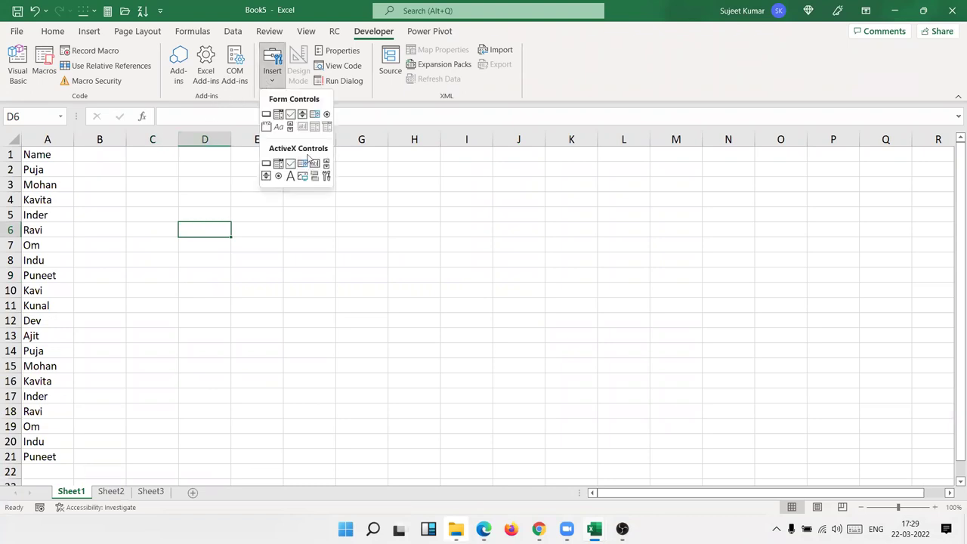
left_click_drag(346, 178, 521, 245)
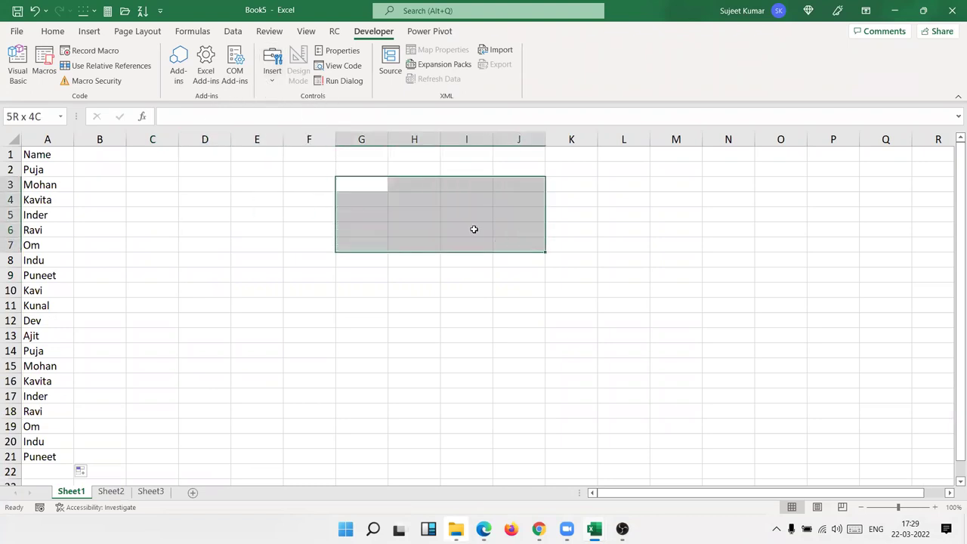
left_click(272, 66)
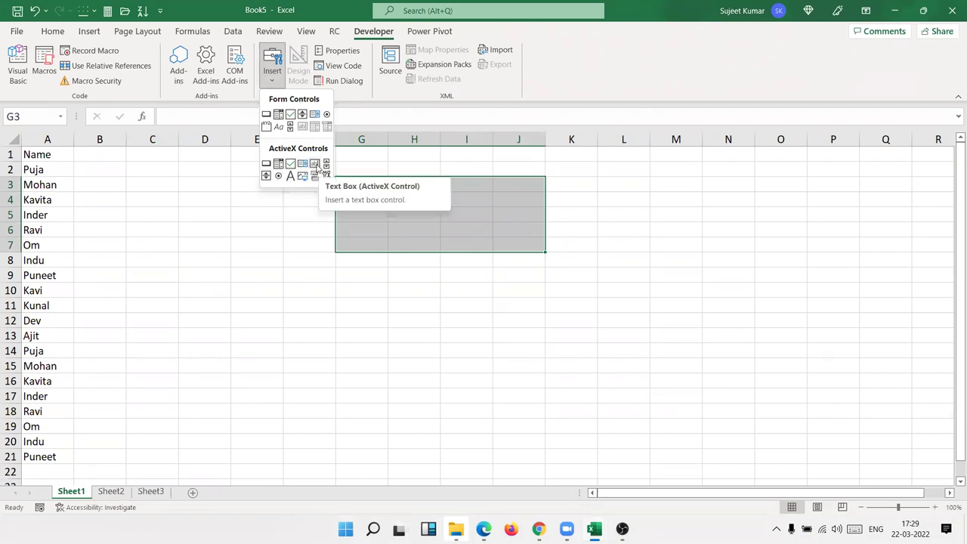
left_click(317, 165)
mouse_move(313, 171)
left_mouse_down()
mouse_move(410, 192)
mouse_move(379, 179)
left_mouse_up()
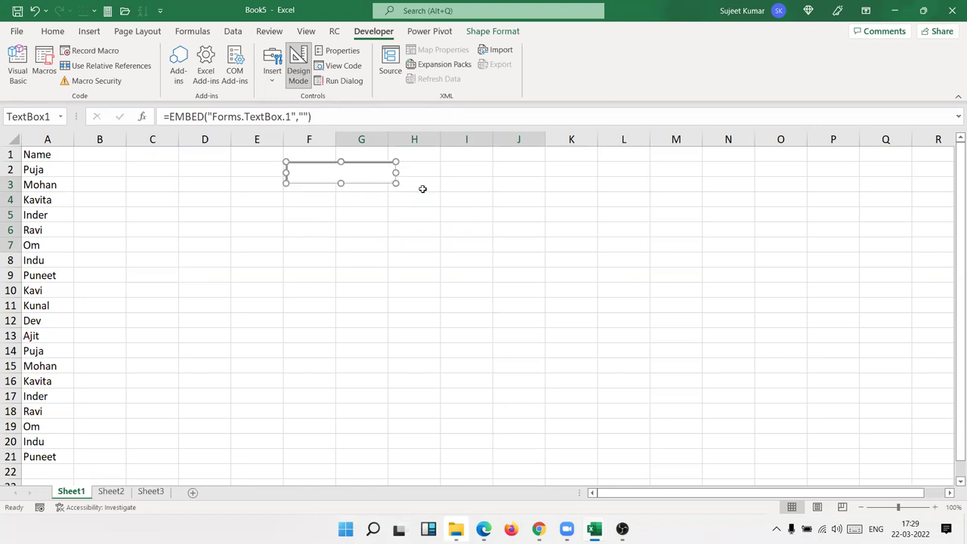
left_click(510, 212)
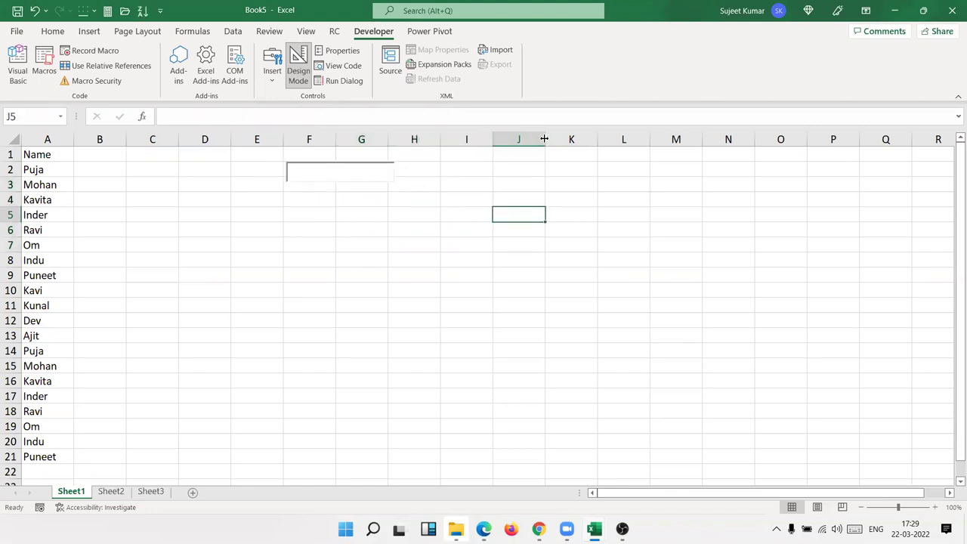
Step: Widen column J, select J3:J9, and choose the ActiveX List Box control
left_click_drag(544, 139, 640, 140)
left_click(538, 169)
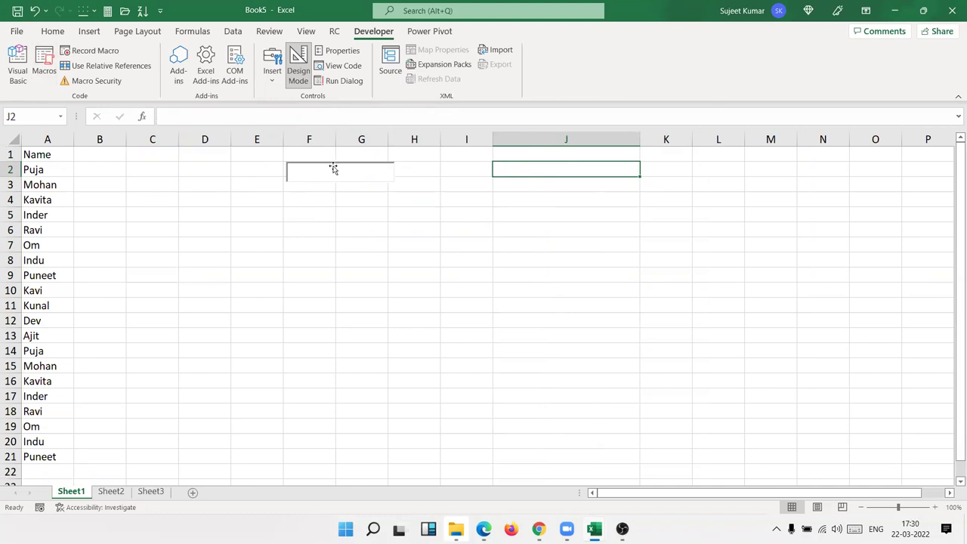
left_click(270, 83)
left_click(576, 170)
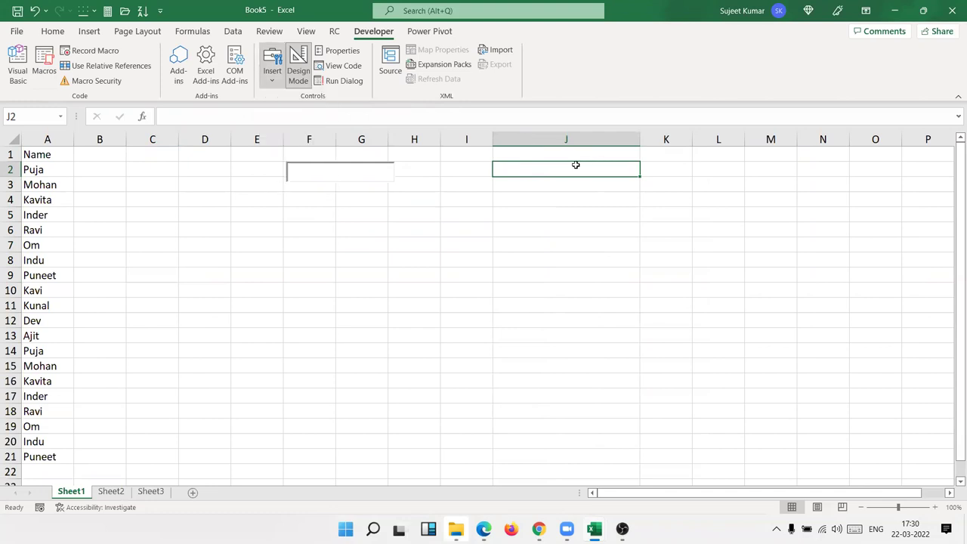
left_click(346, 169)
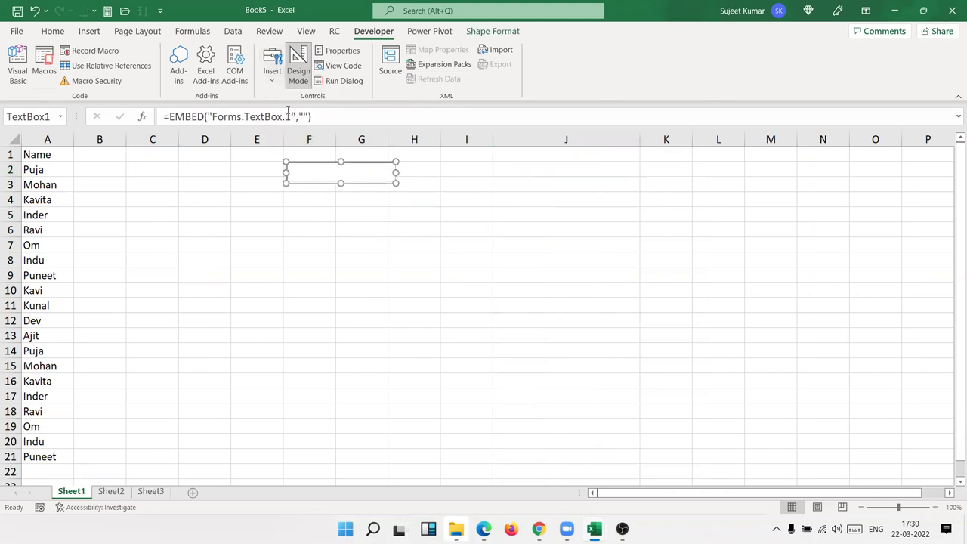
left_click(275, 81)
left_click(594, 183)
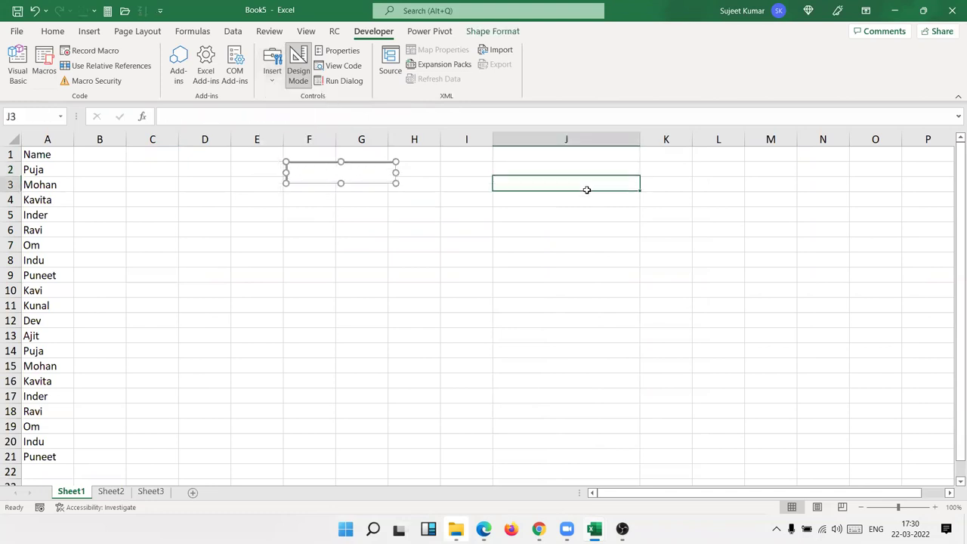
left_click_drag(594, 183, 579, 277)
left_click(270, 81)
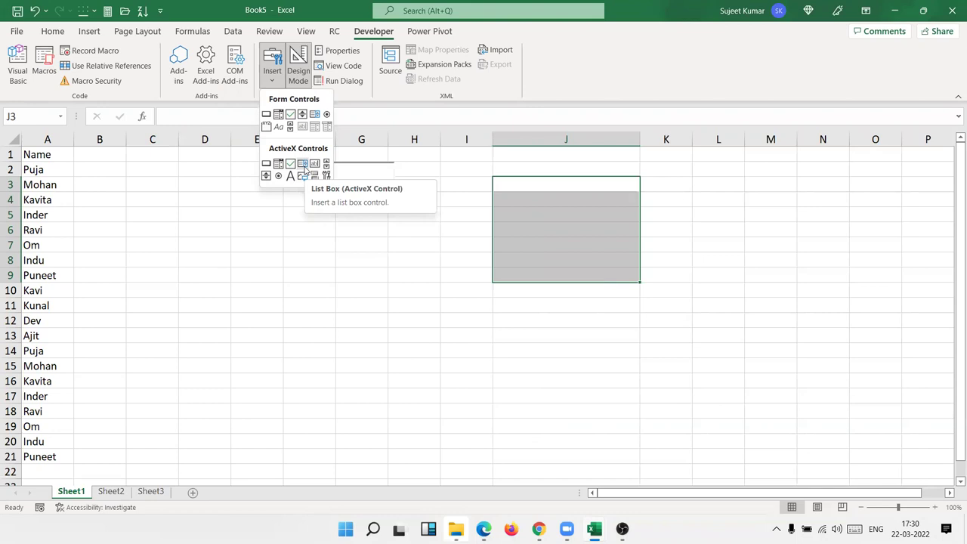
left_click(303, 165)
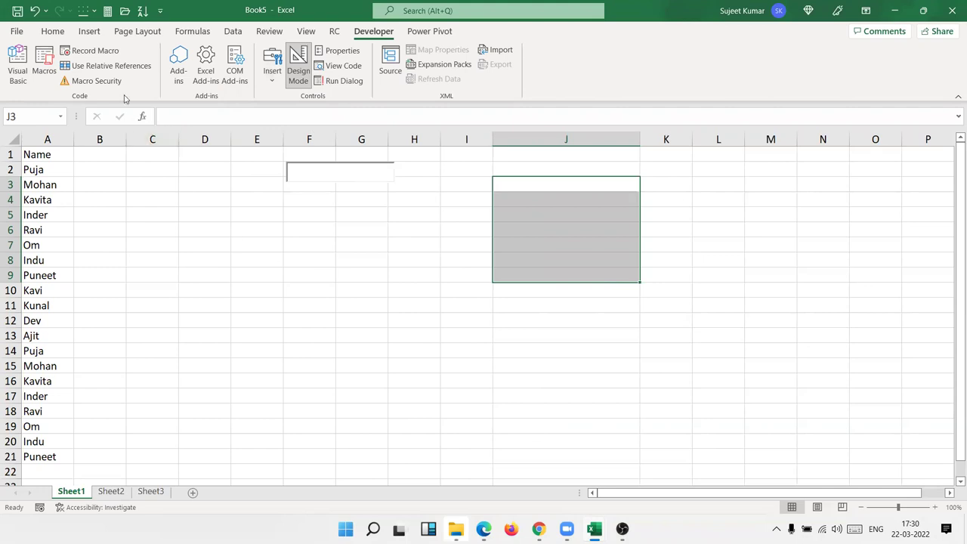
Step: Go to File > Save As > Browse for the workbook
left_click(17, 31)
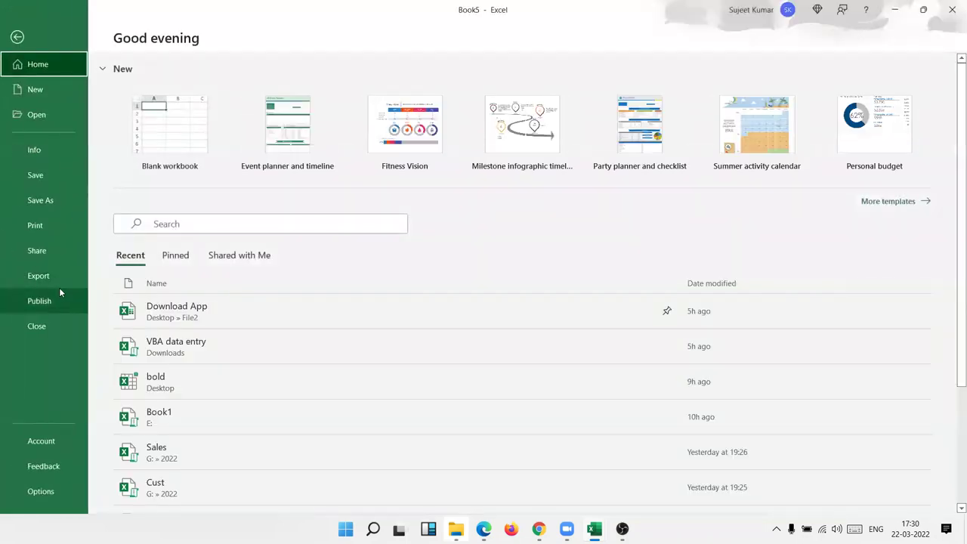
left_click(40, 200)
left_click(155, 247)
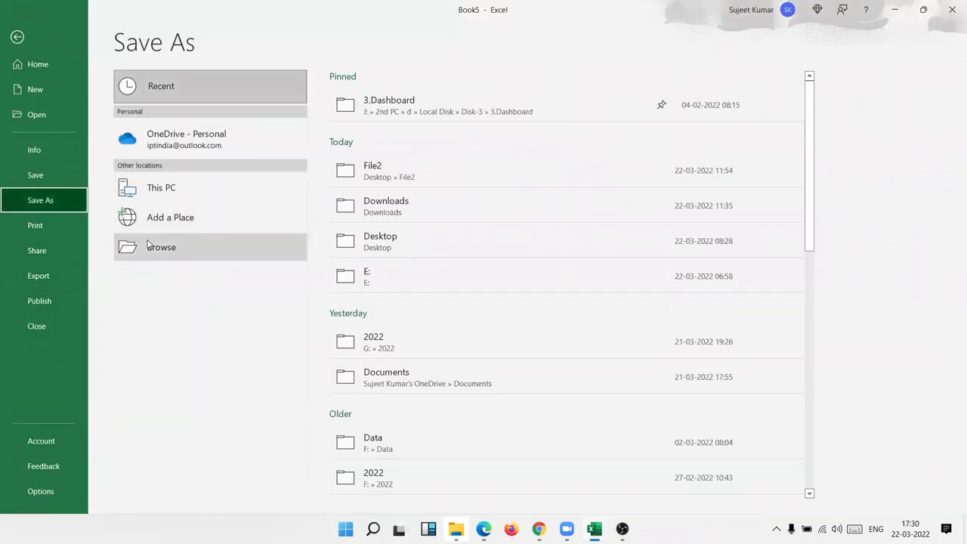